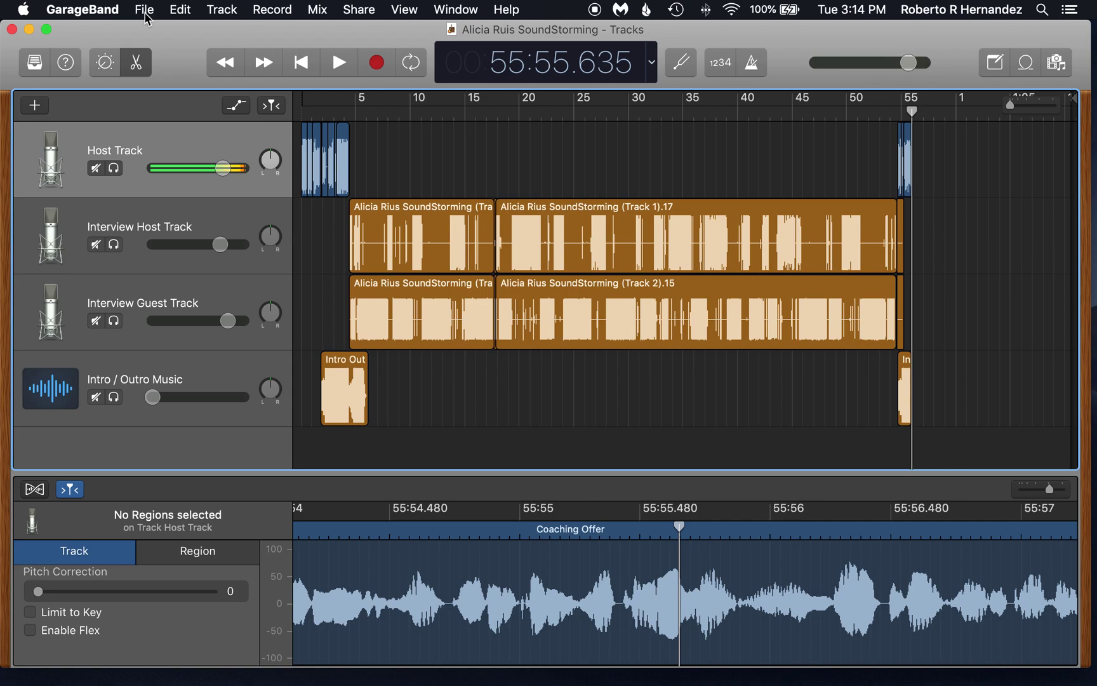
Check the Mac's macOS version and memory in its system overview.
click(23, 9)
click(46, 36)
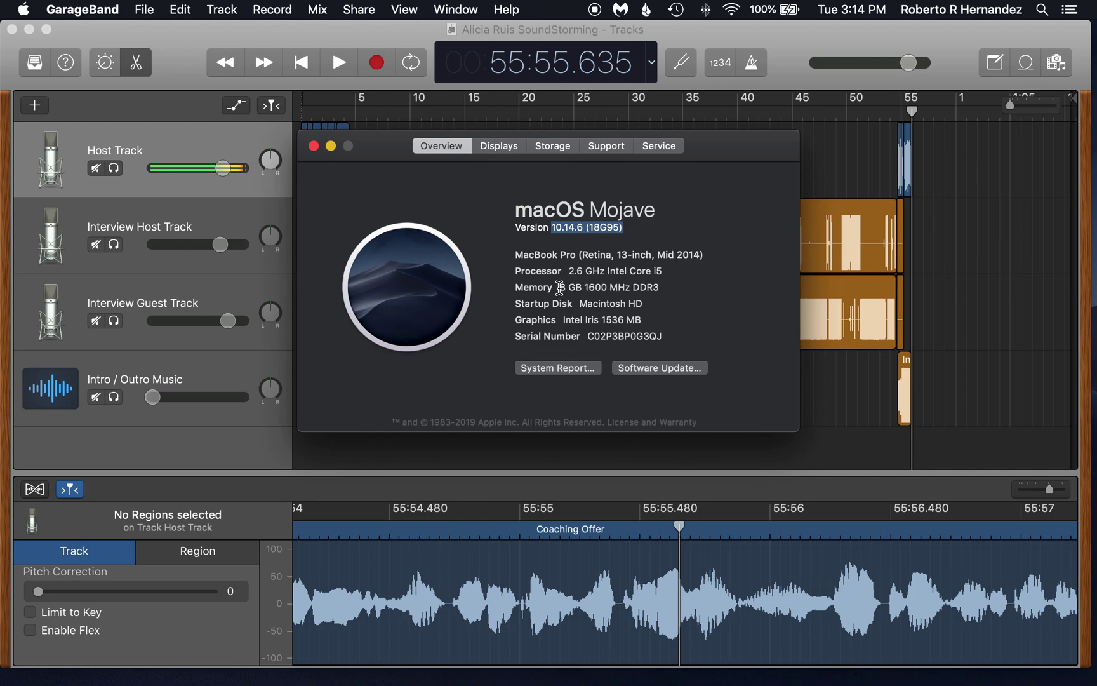
drag(559, 288, 668, 287)
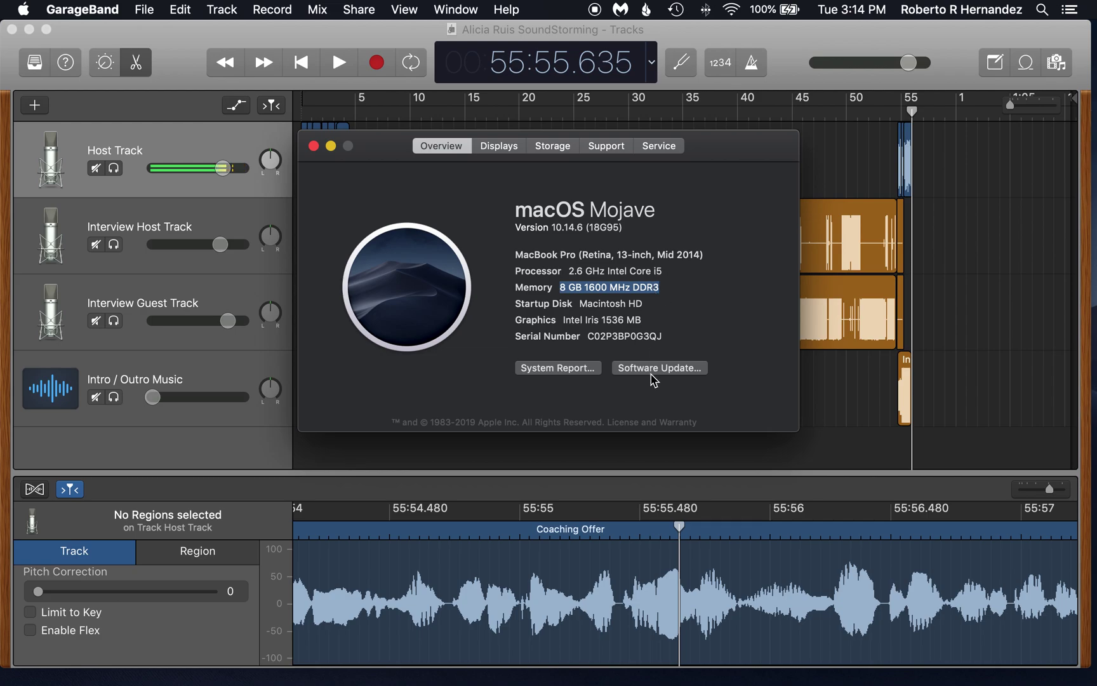
click(314, 146)
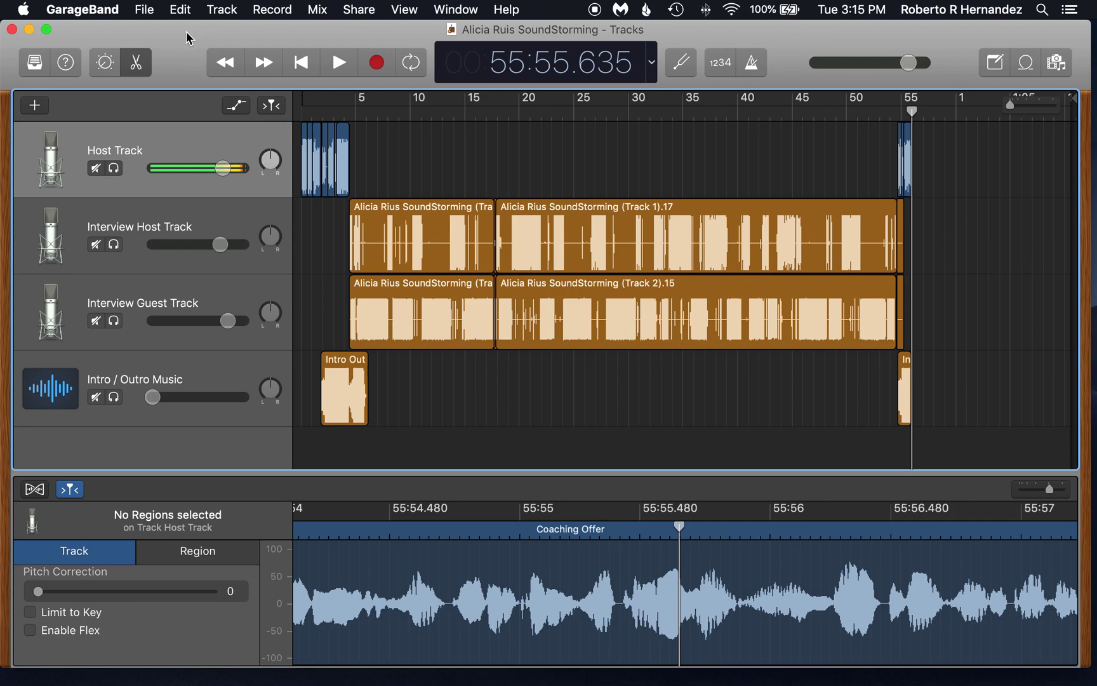
Locate GarageBand in the Dock and look it up with a Spotlight search.
mouse_move(404, 683)
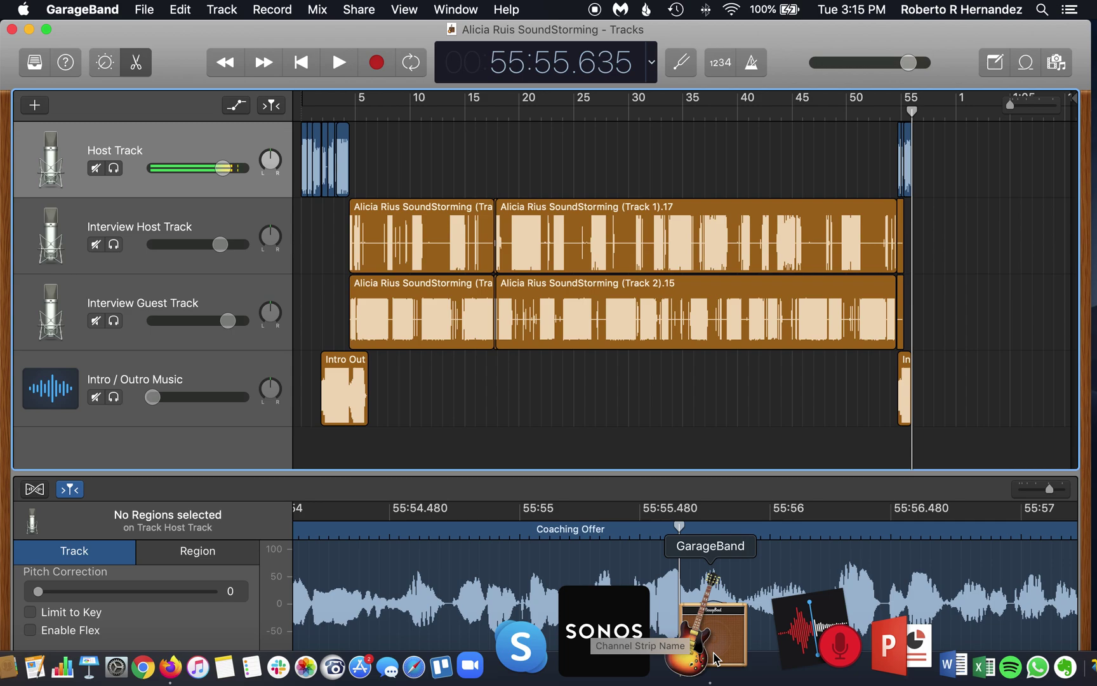
click(1043, 10)
text(quick)
text(gara)
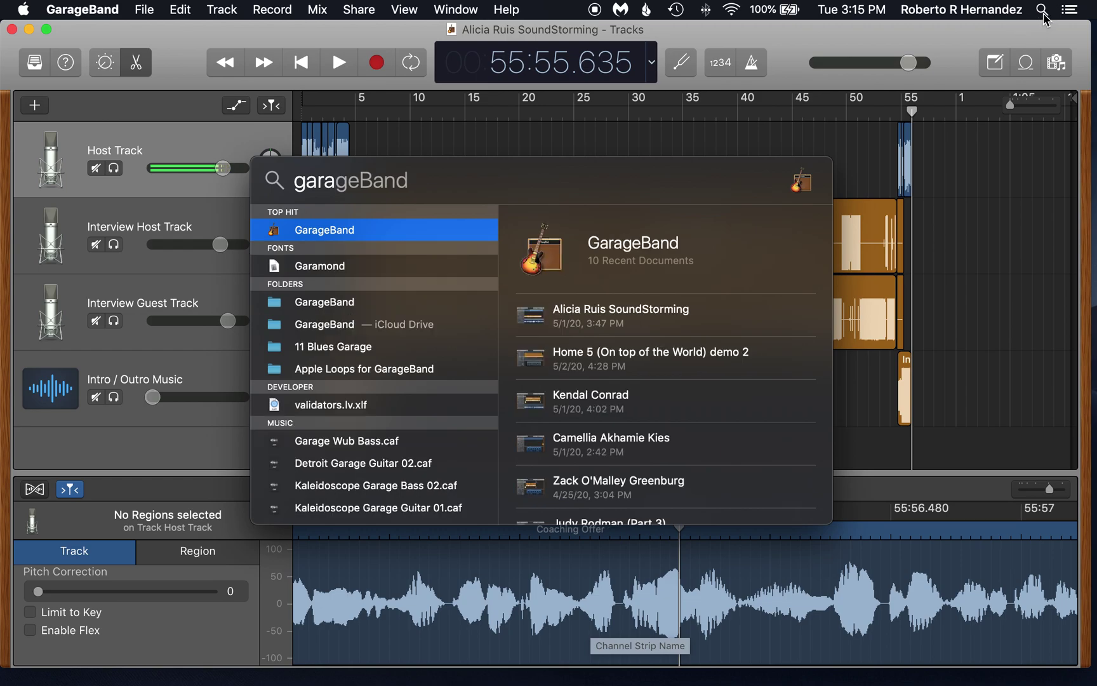
key(Escape)
key(Escape)
click(1044, 15)
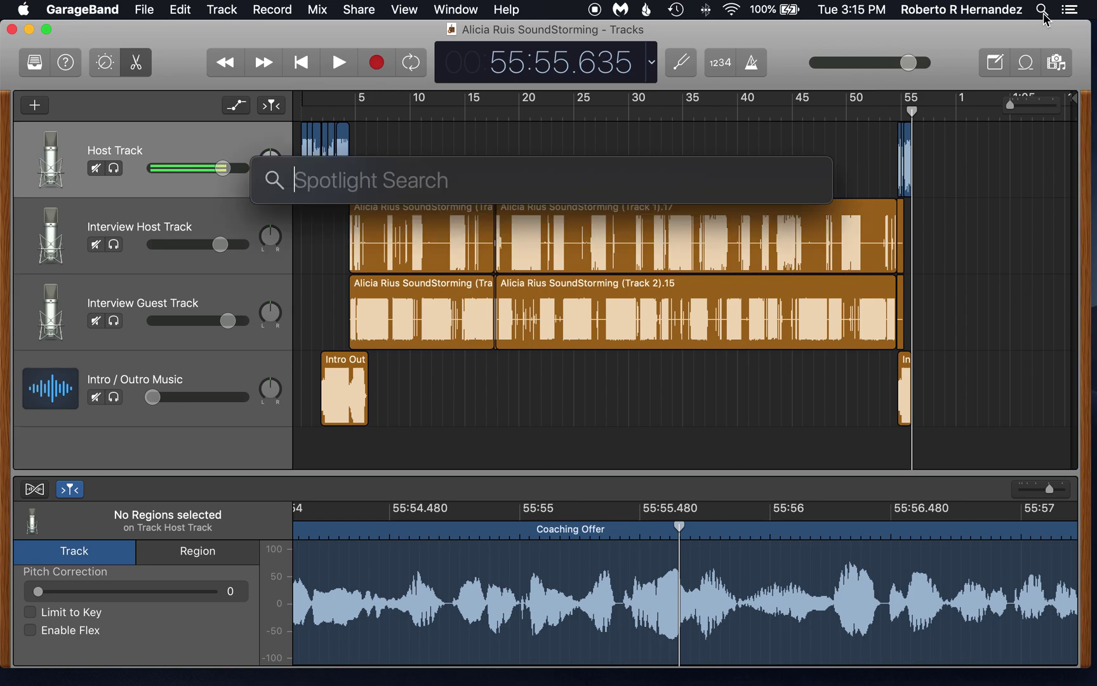
text(garag)
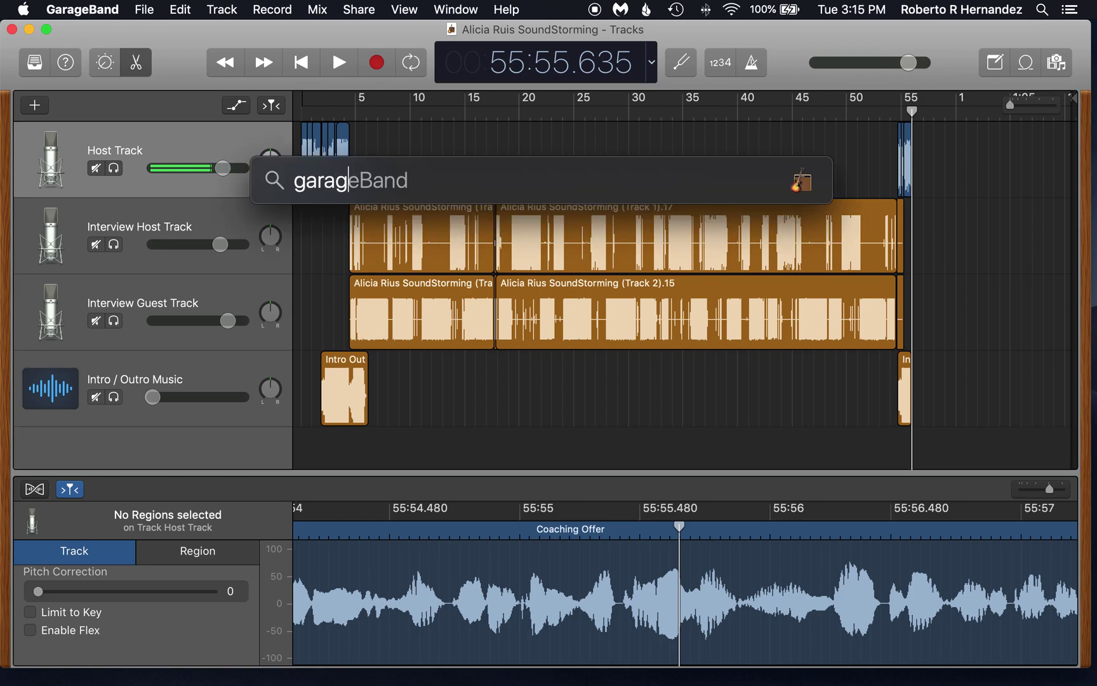
key(Escape)
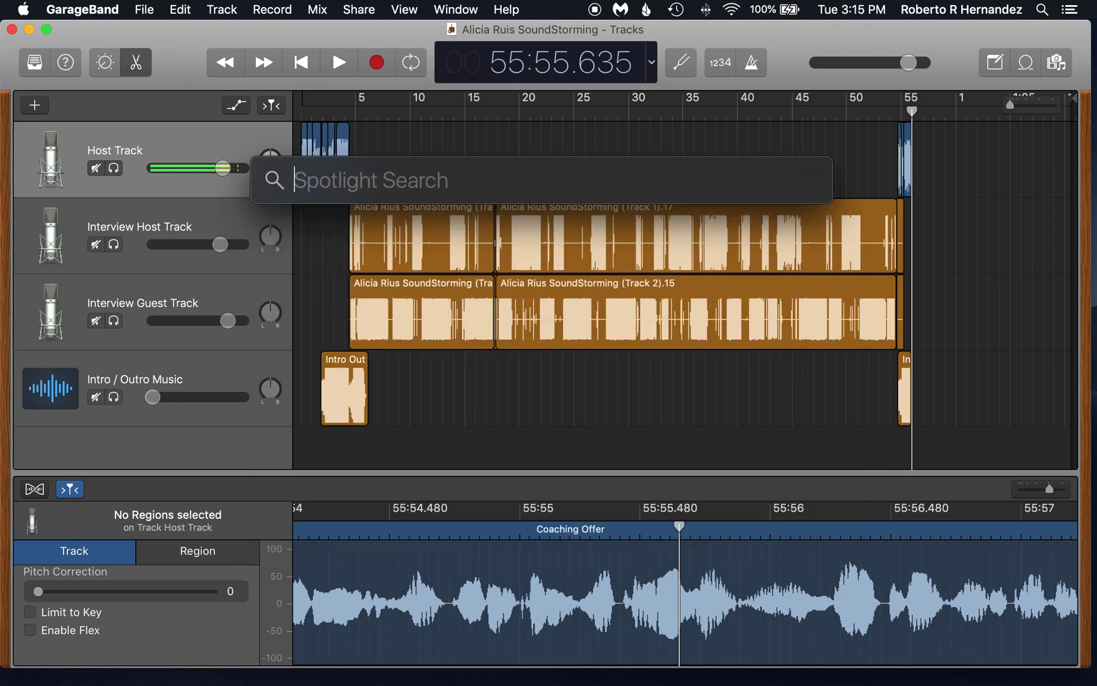
key(Escape)
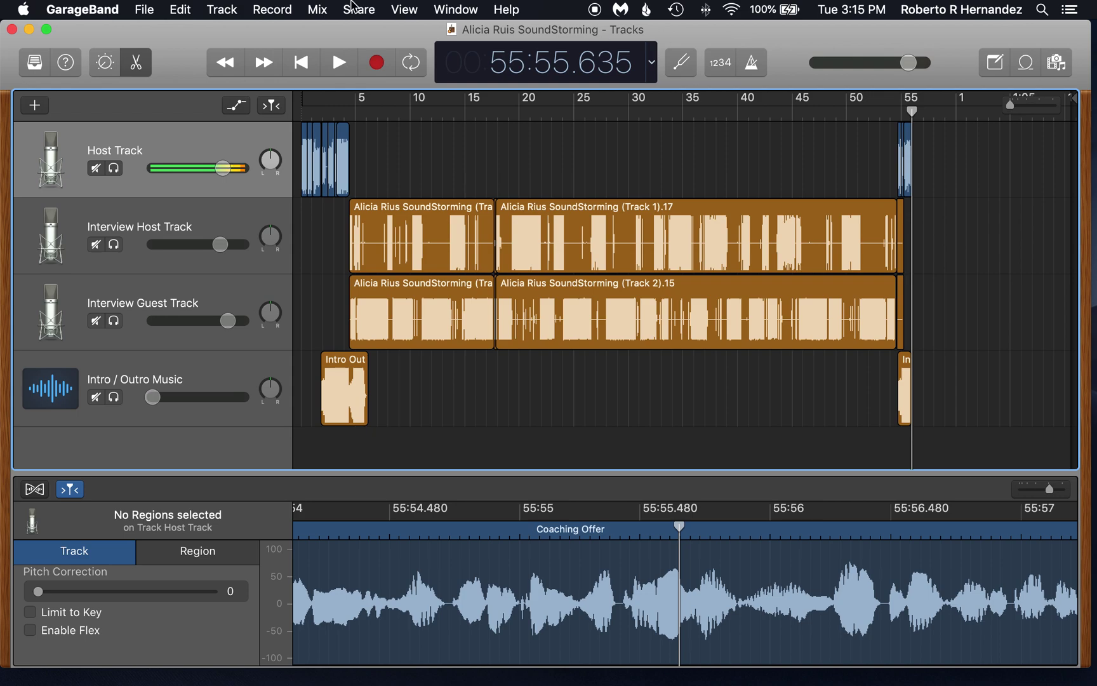
Start a new project to bring up the project chooser, and minimize the browser window behind it.
click(143, 9)
click(157, 30)
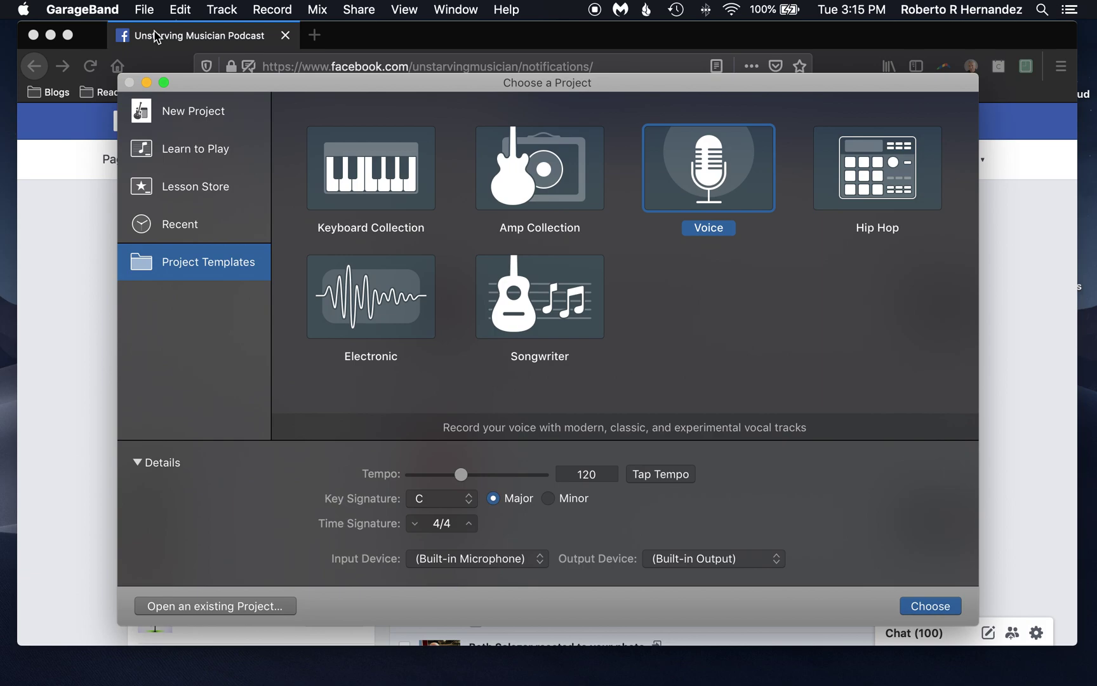
click(50, 35)
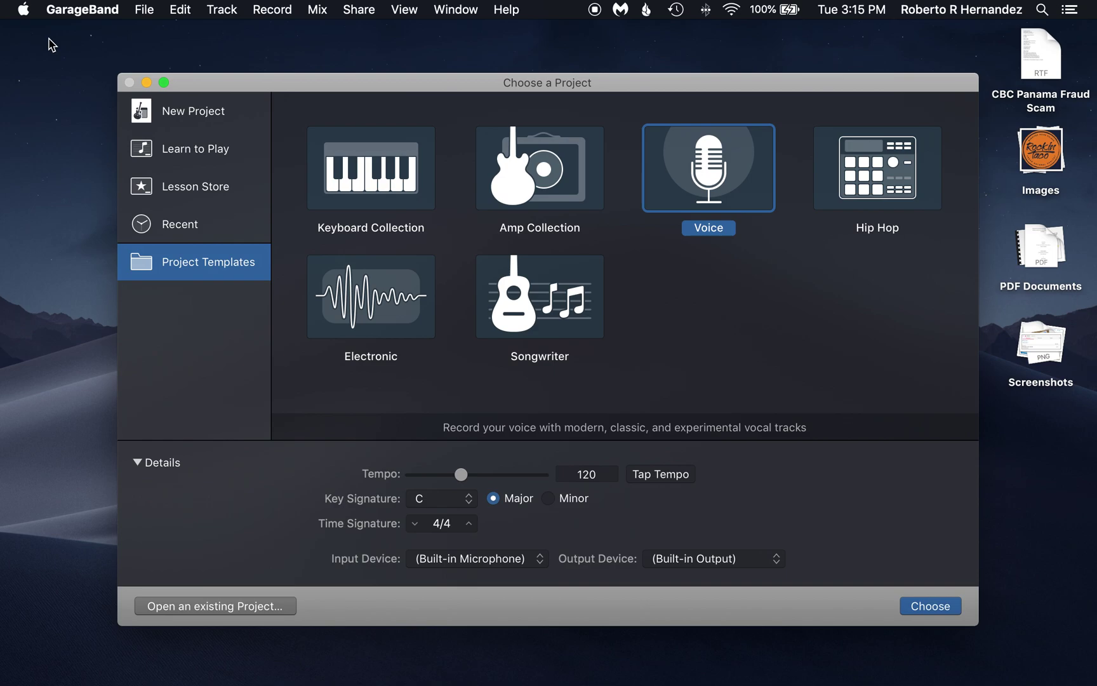
Examine the project chooser's Songwriter template, empty project, lesson store, lessons, recent projects and template categories.
click(523, 323)
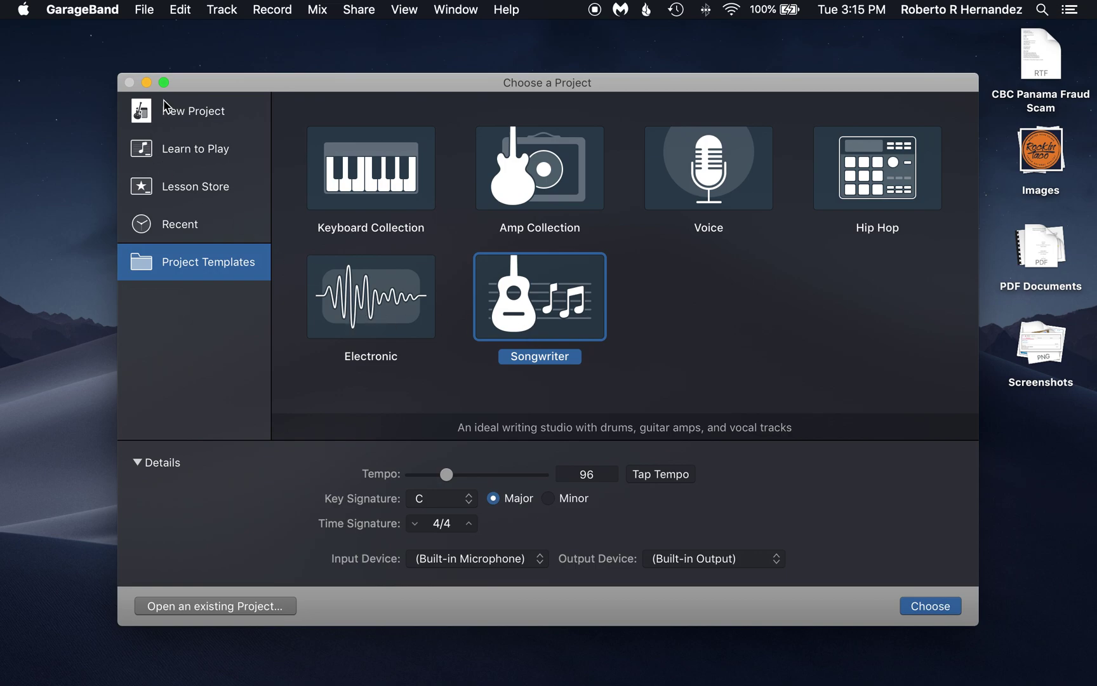
click(166, 111)
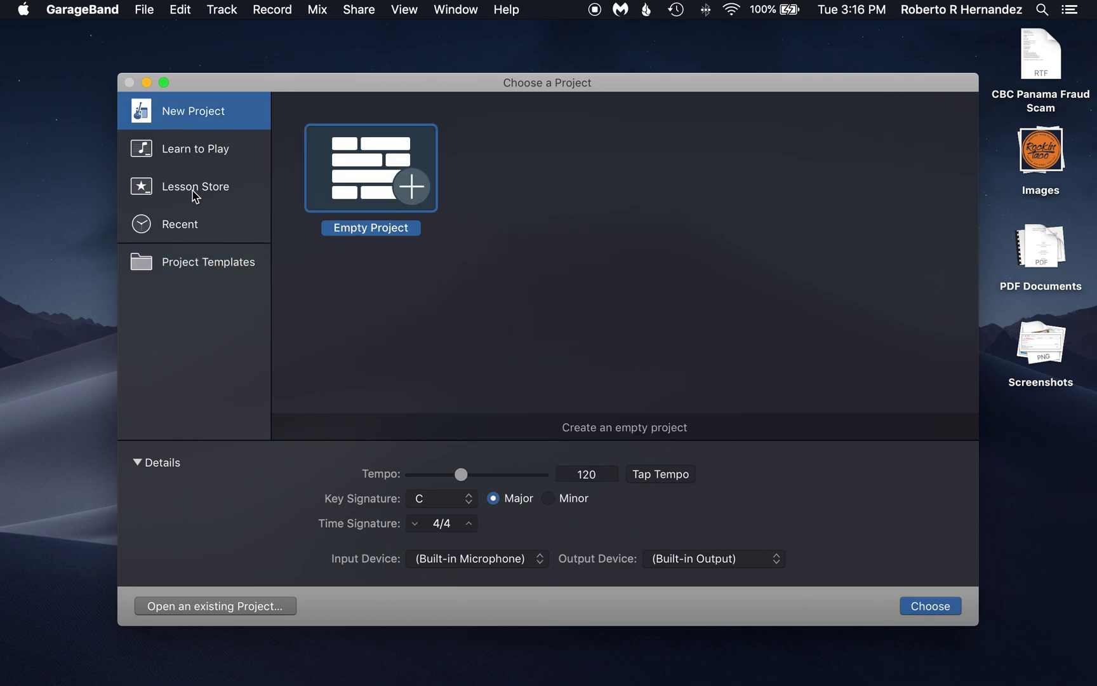
click(185, 263)
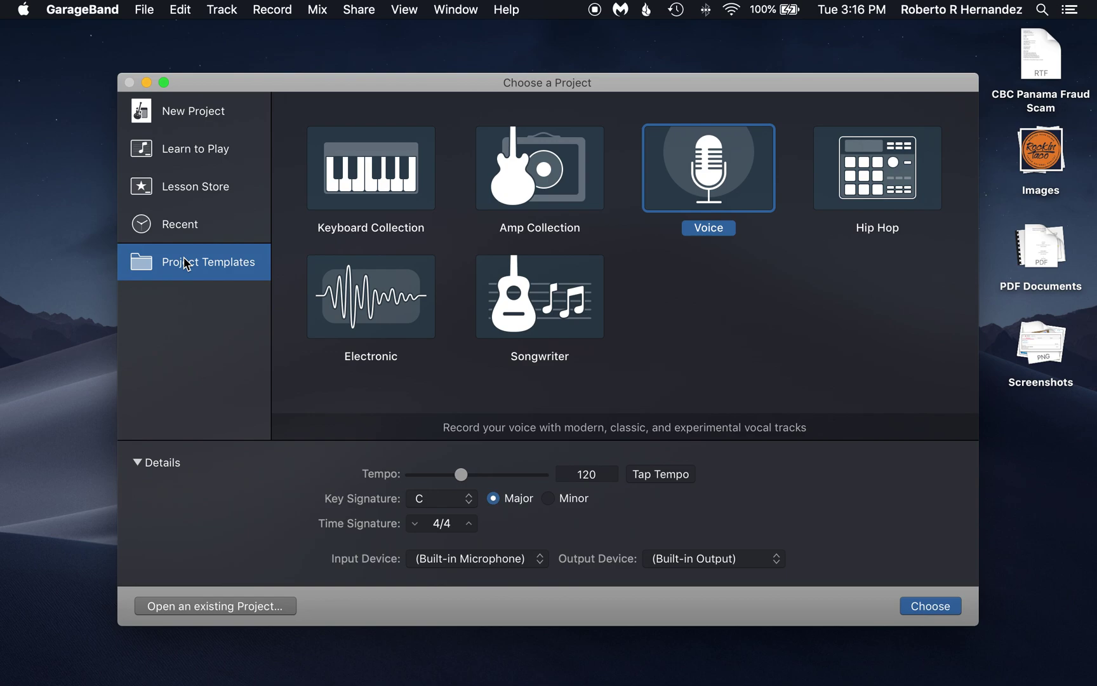
click(181, 192)
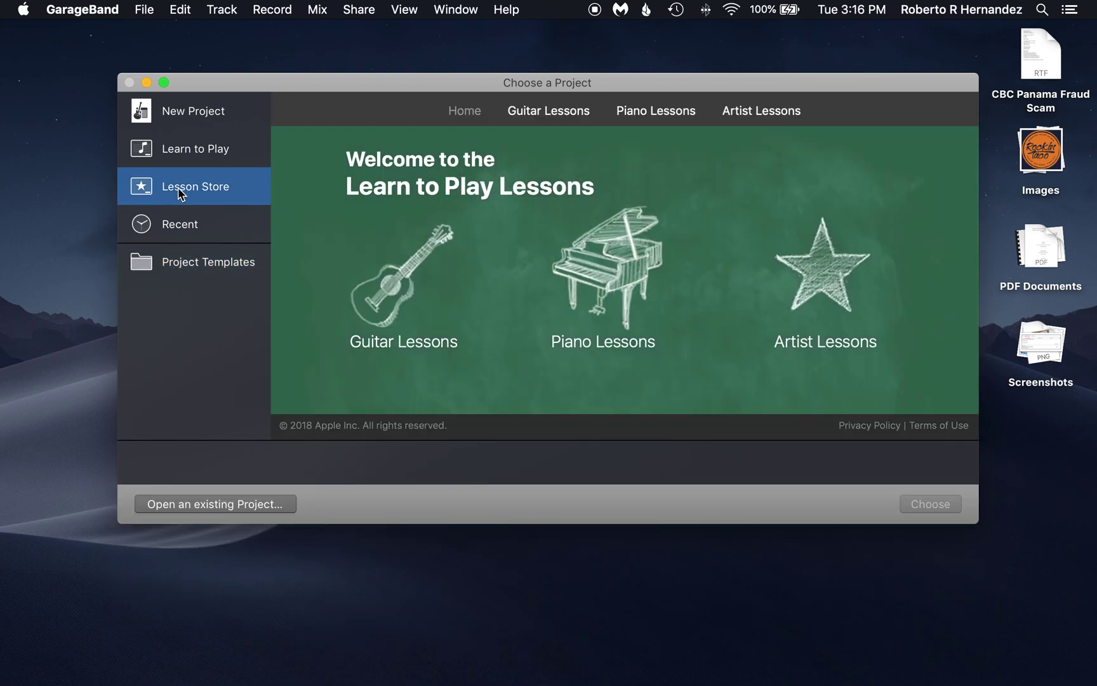
click(177, 158)
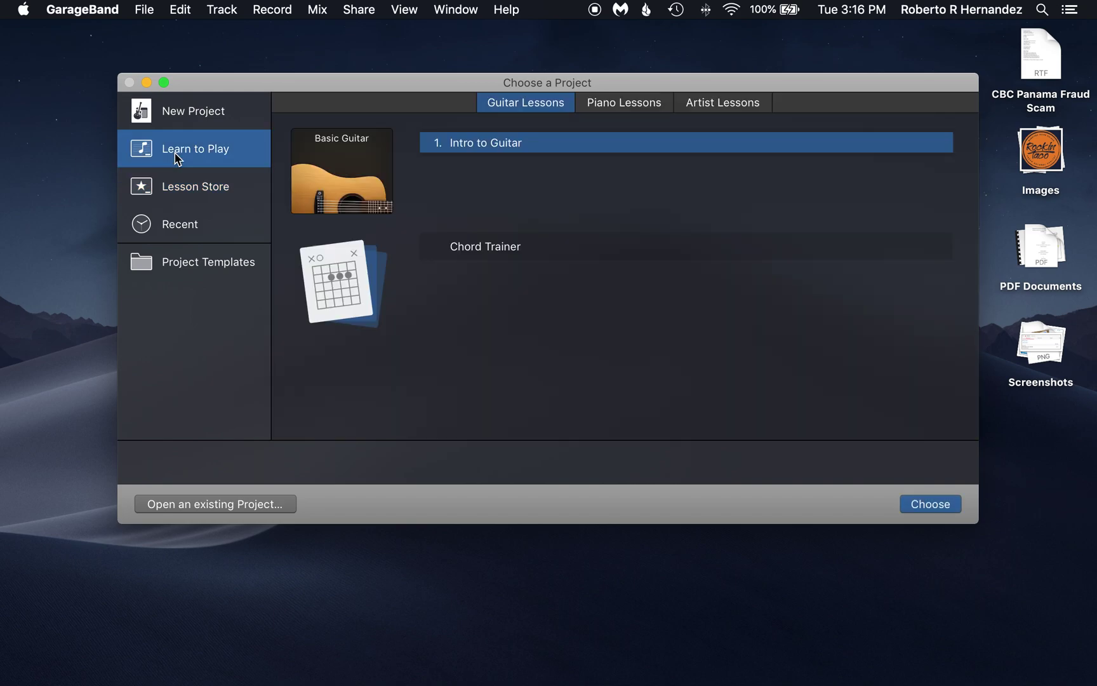
click(179, 124)
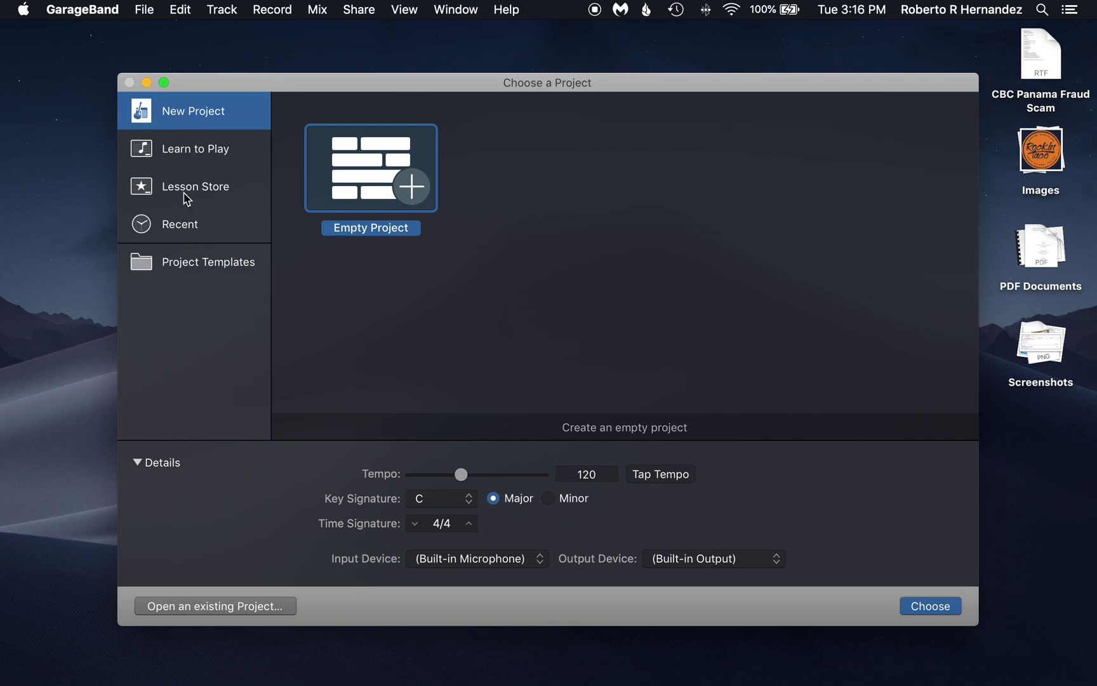
click(189, 226)
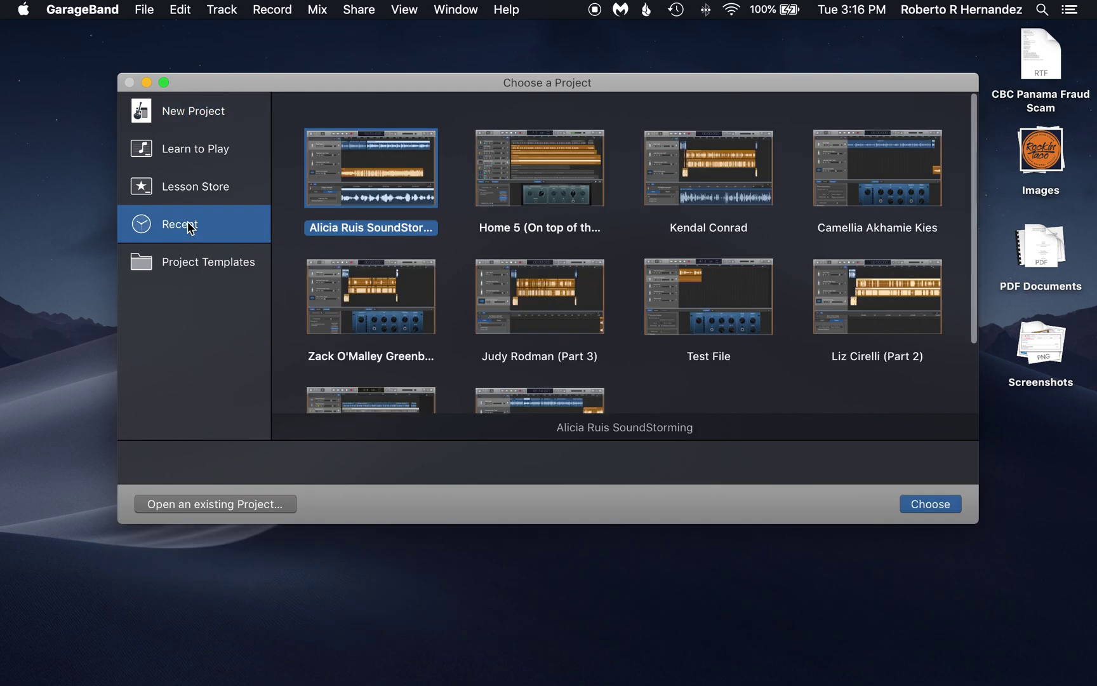
click(189, 263)
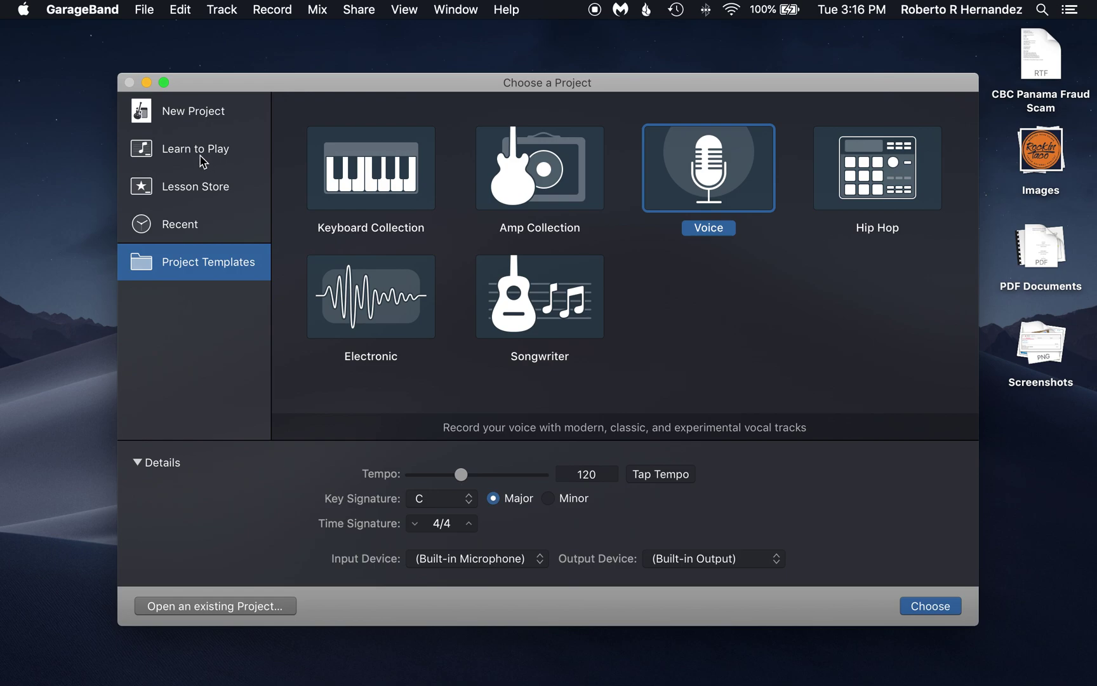
Reopen the SoundStorming interview from the recent projects and look over its complete track arrangement.
click(188, 231)
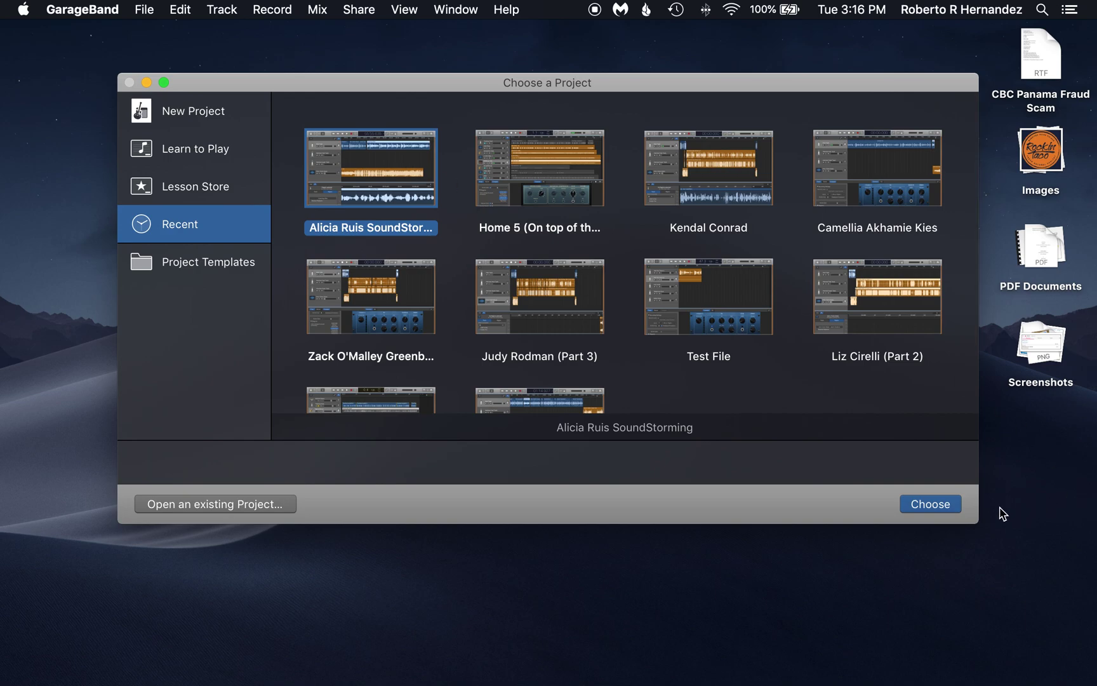
click(949, 505)
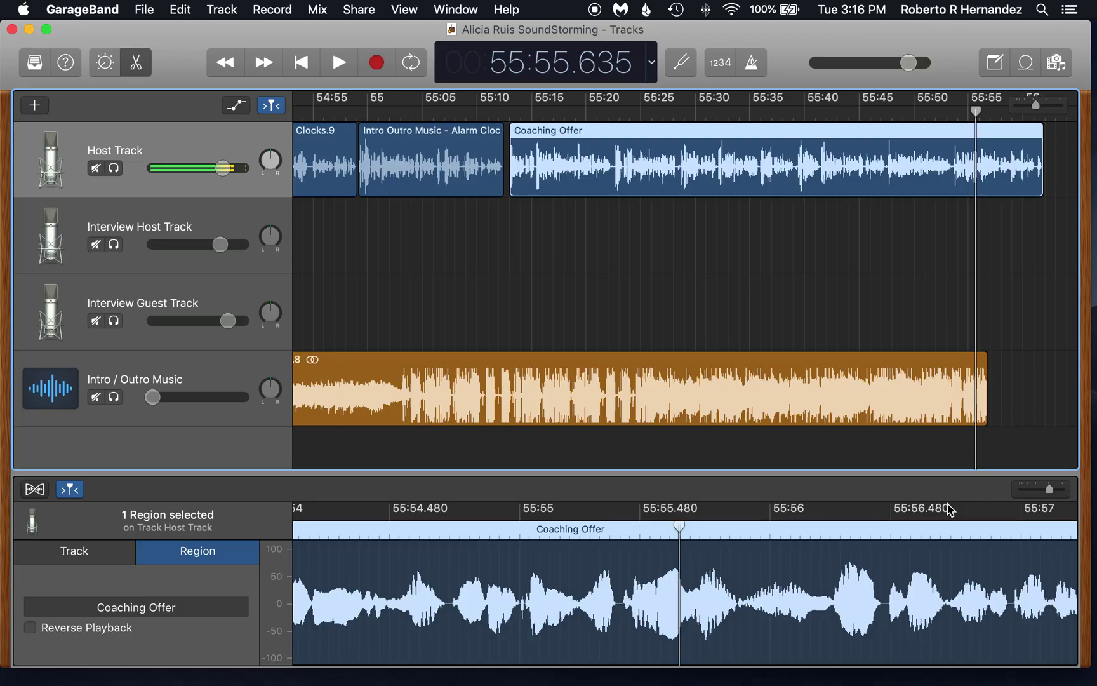
scroll(538, 292, left, 5)
scroll(539, 292, left, 15)
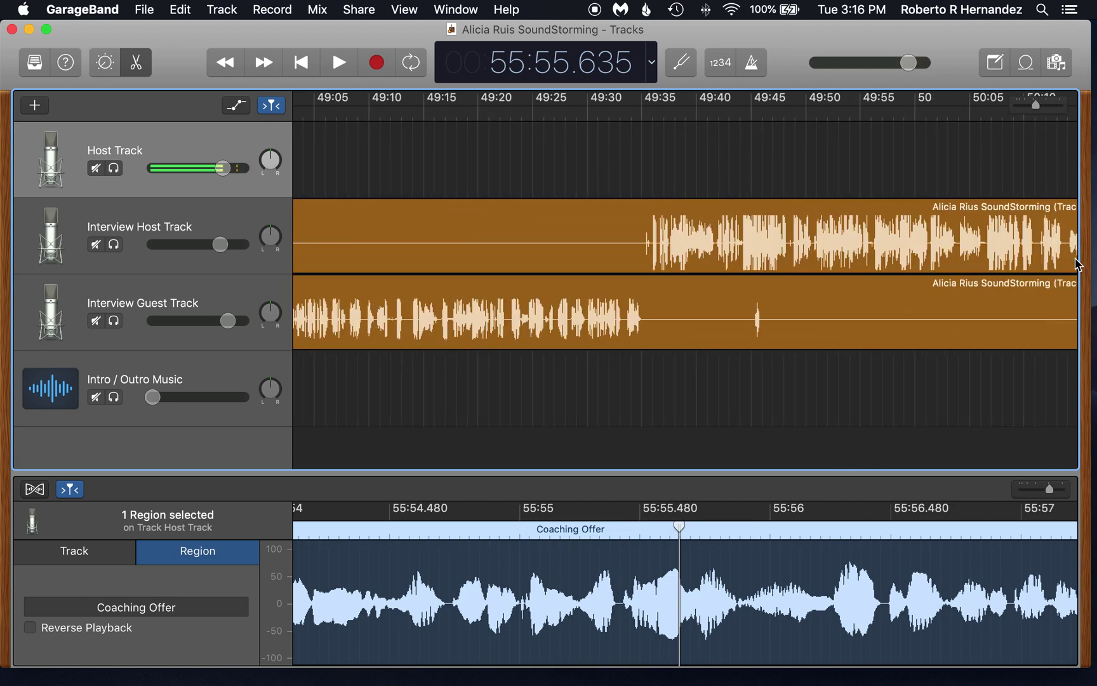
drag(1036, 105, 983, 108)
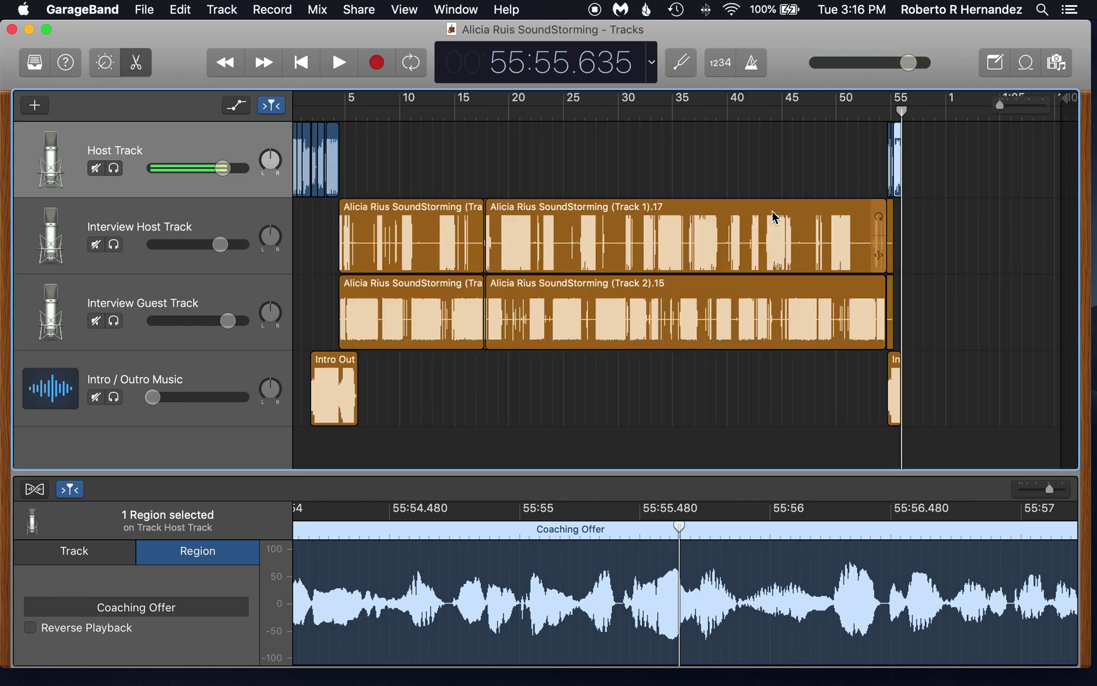
Open the recent song project "Home 5 (On top of the World) demo 2".
click(144, 10)
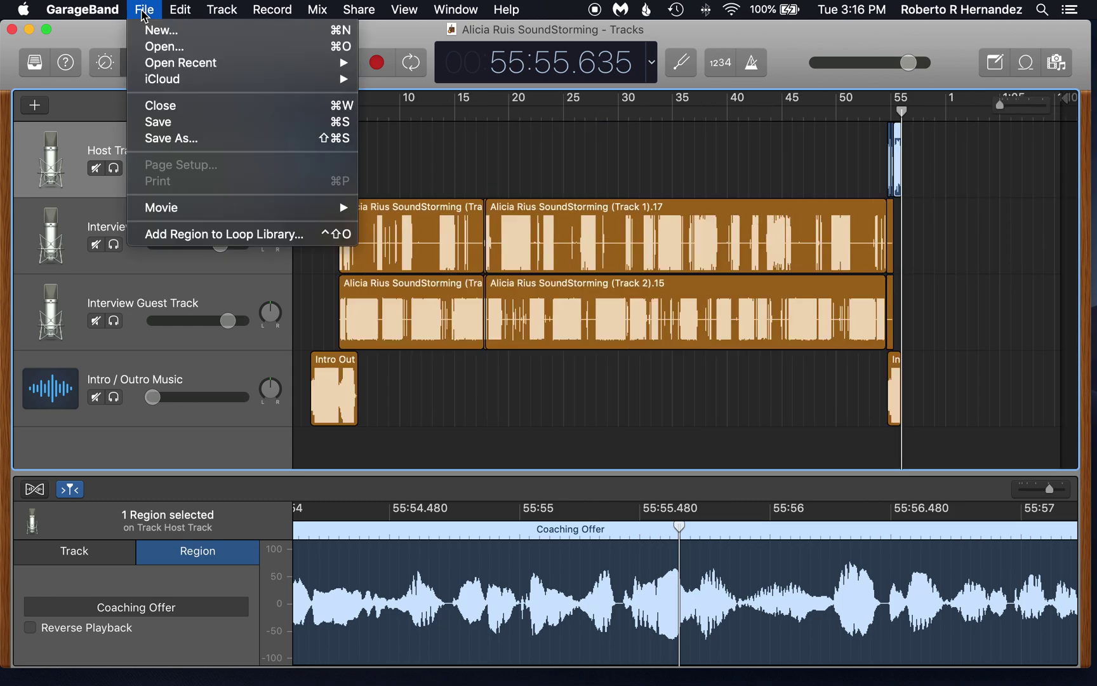
mouse_move(157, 64)
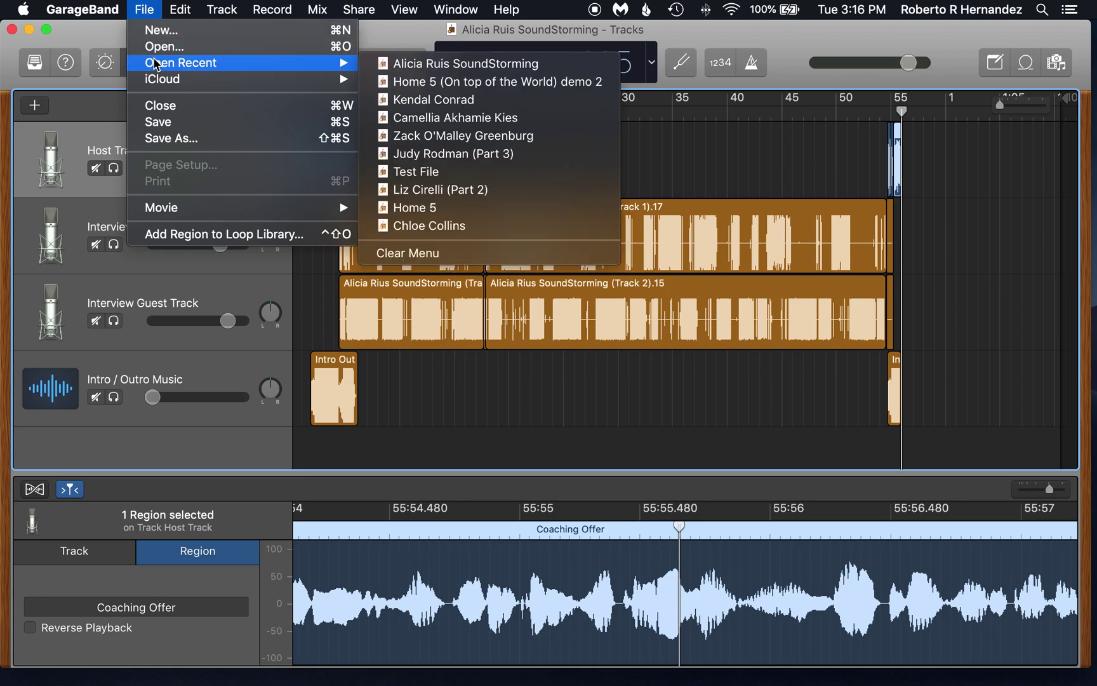
click(395, 84)
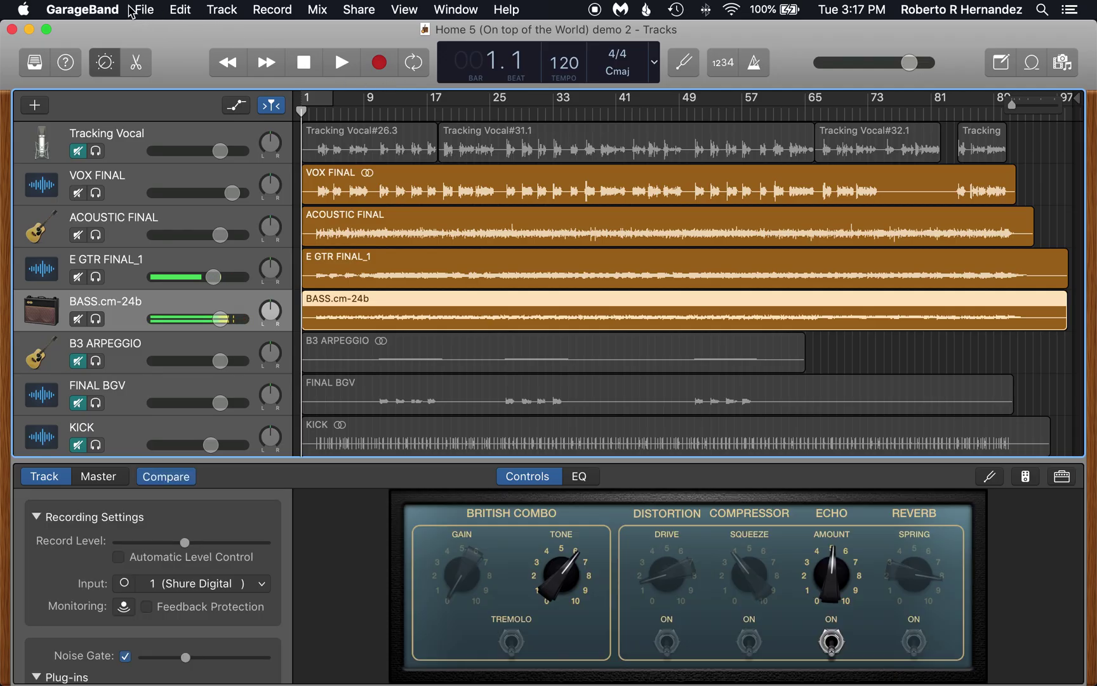
Switch to the recent project "Home 5".
click(141, 12)
mouse_move(165, 15)
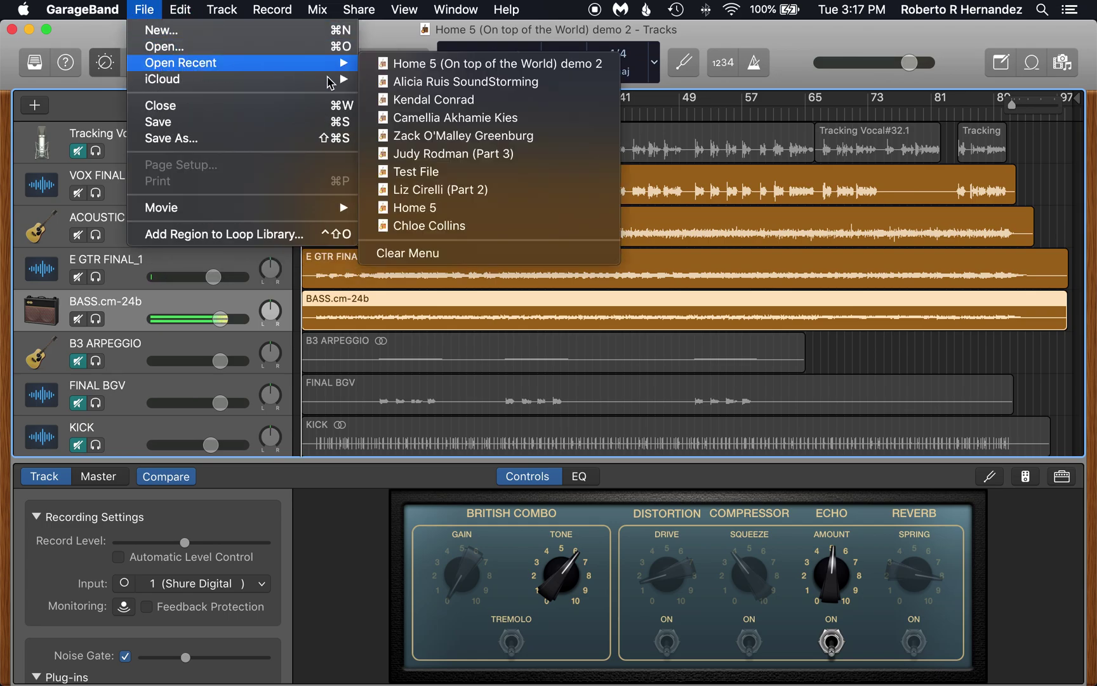
mouse_move(324, 64)
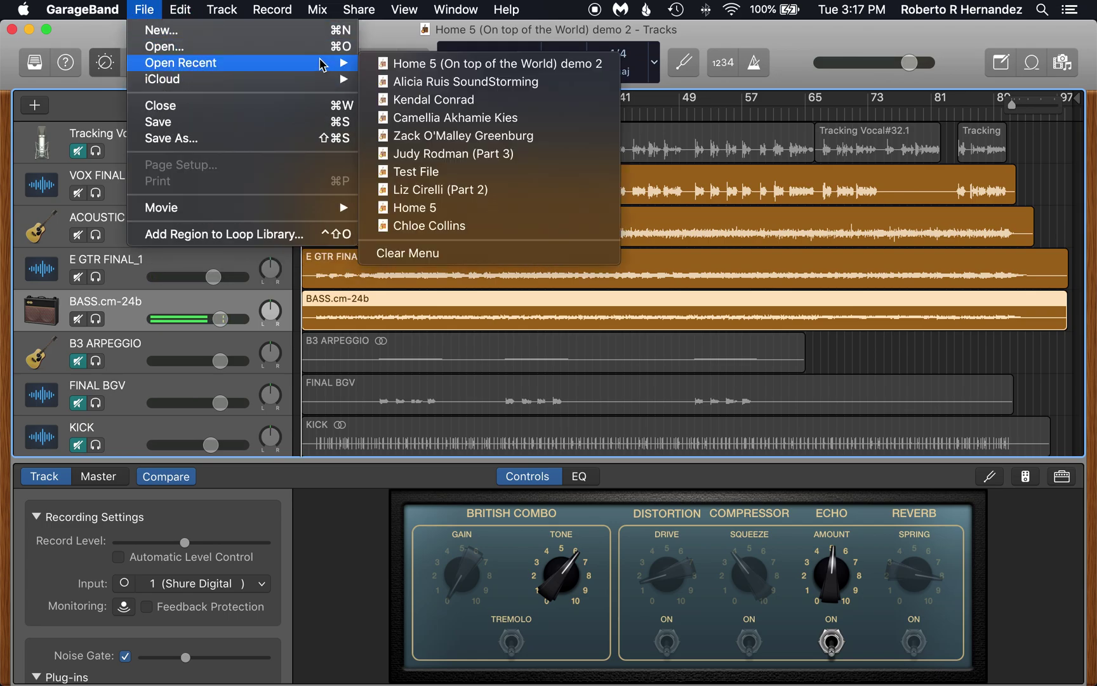
click(411, 209)
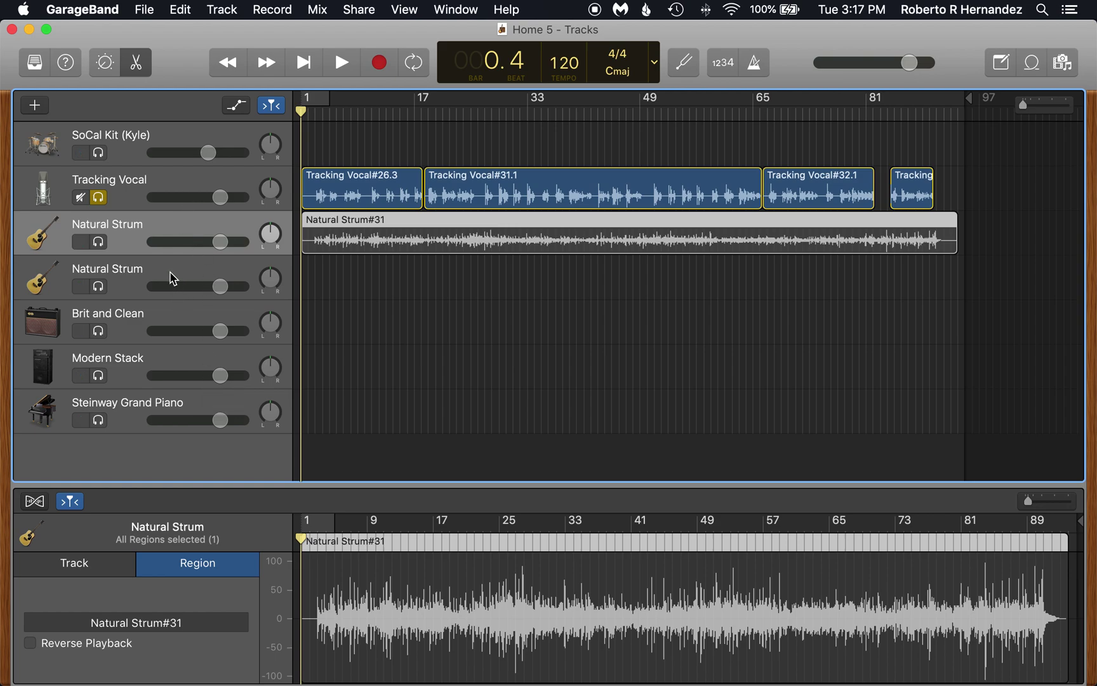
Turn off solo on the Tracking Vocal track and inspect the drummer, vocal and first Natural Strum tracks.
click(99, 197)
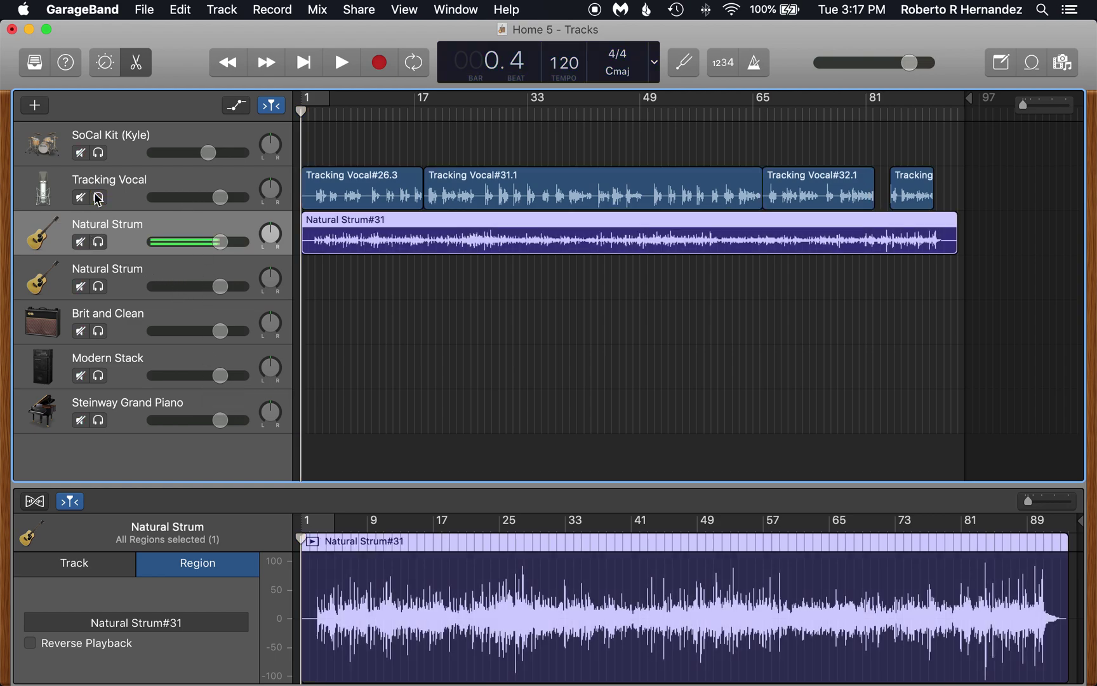
click(123, 140)
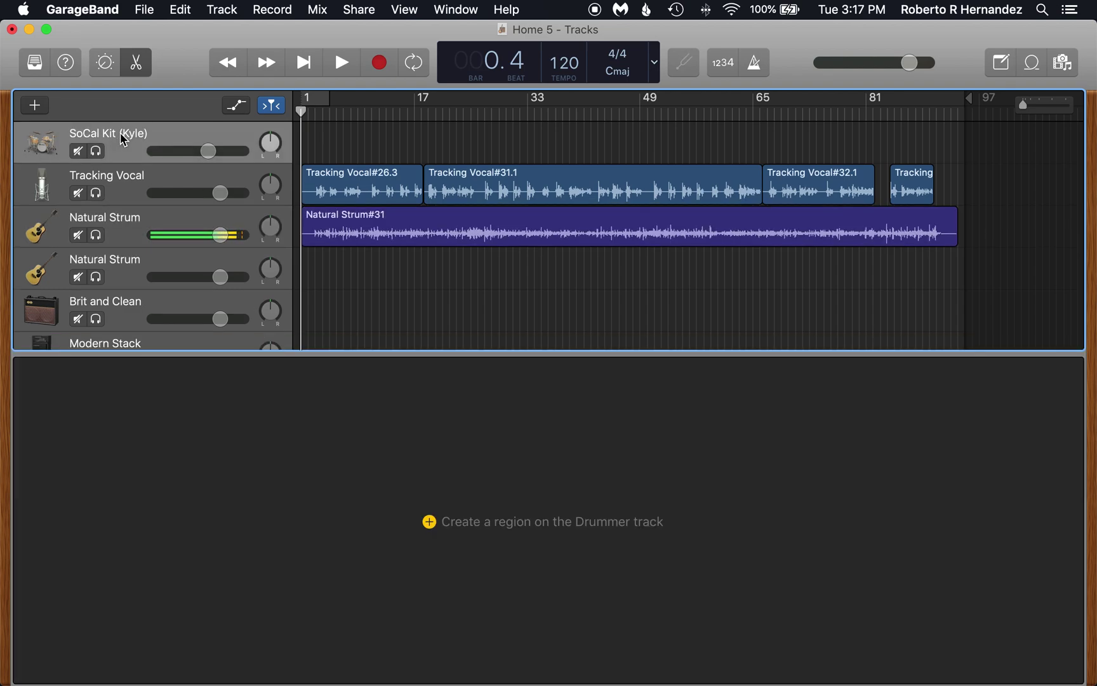
click(130, 185)
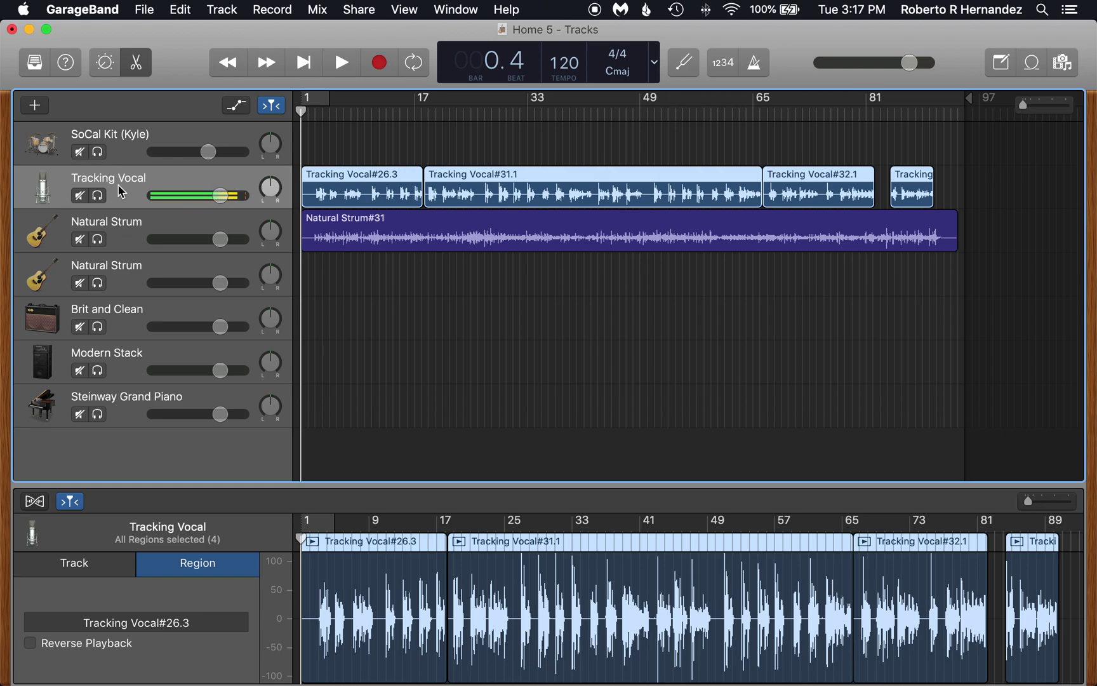
click(125, 230)
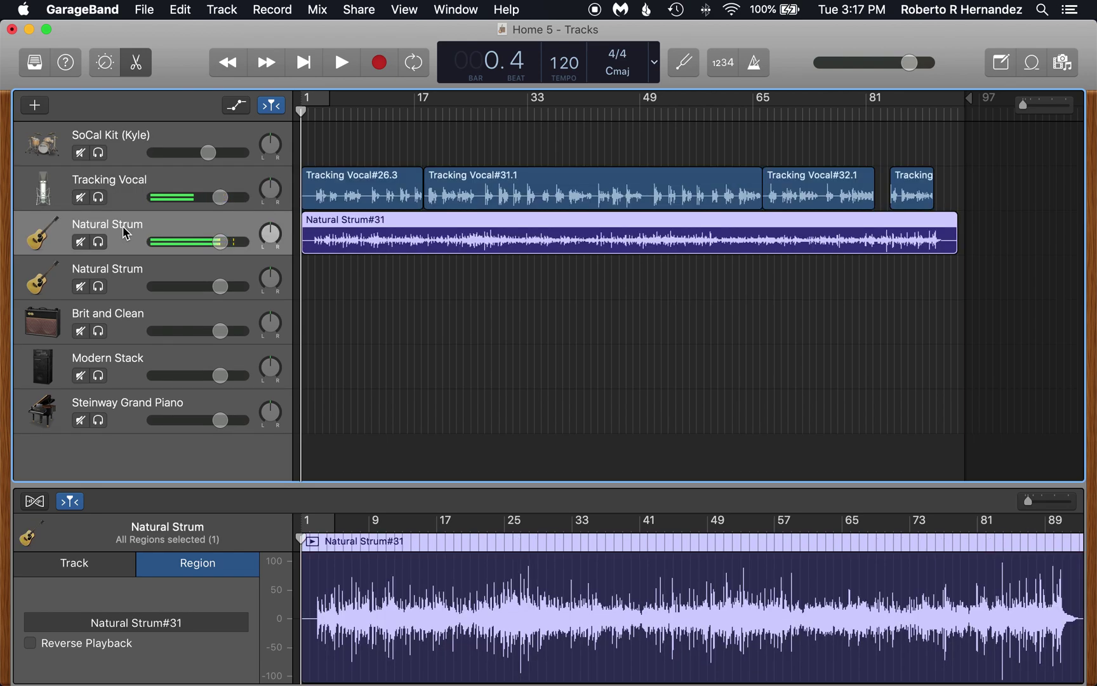
Delete the Steinway Grand Piano track.
right_click(125, 405)
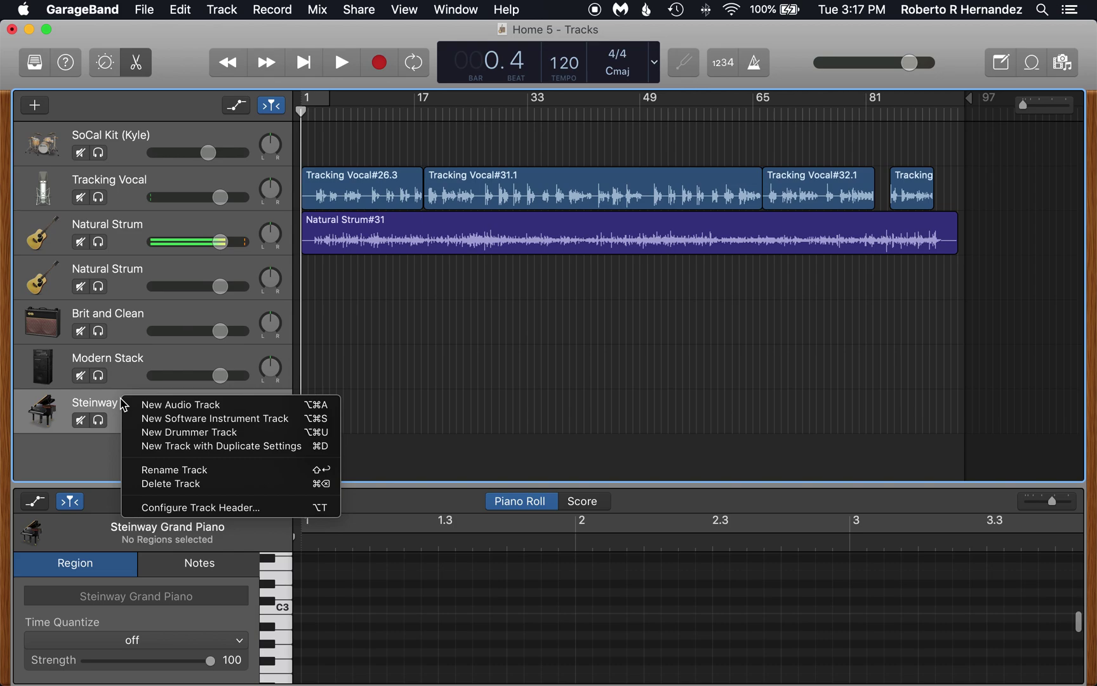
click(176, 483)
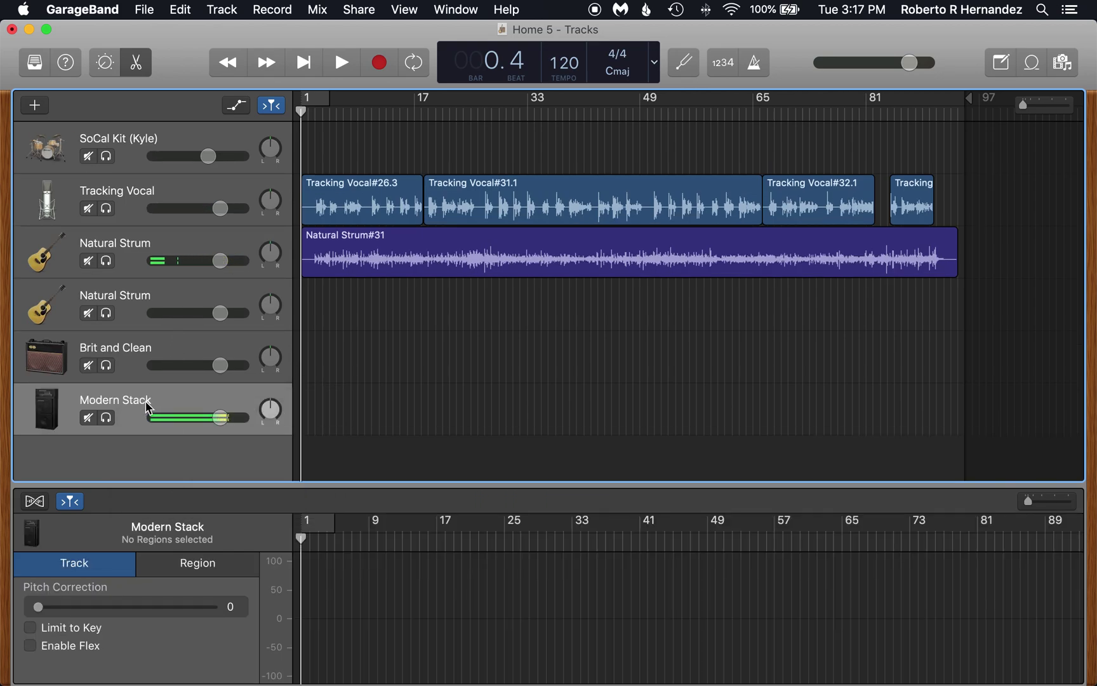
Delete the Modern Stack, Brit and Clean, and empty second Natural Strum tracks.
right_click(149, 408)
click(186, 490)
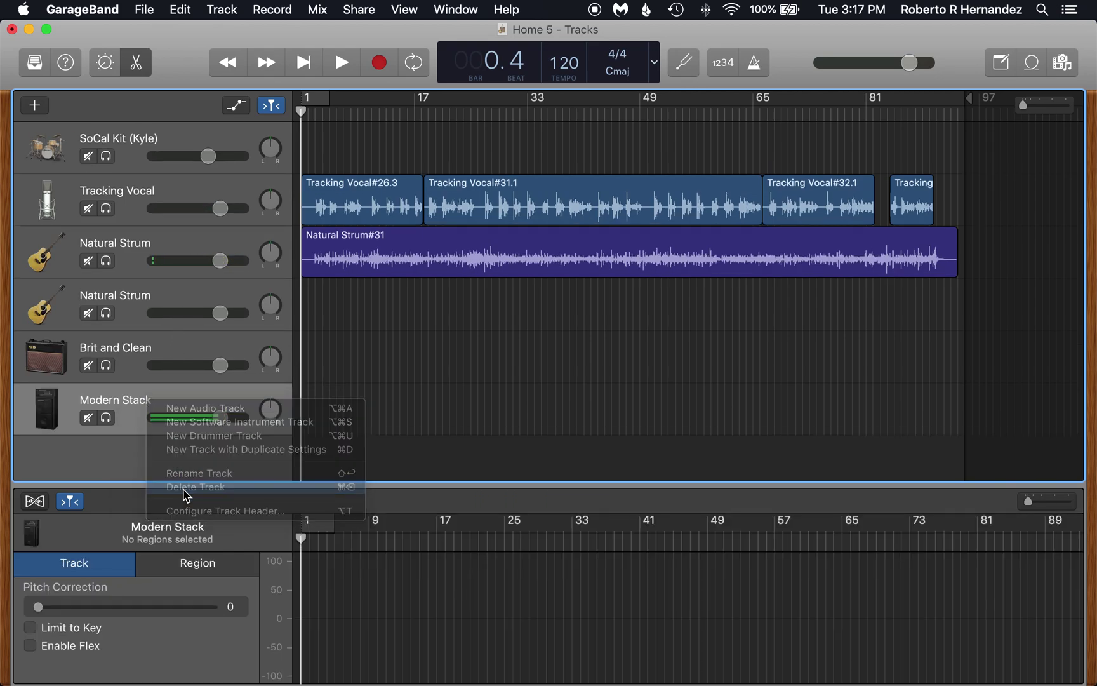
right_click(142, 397)
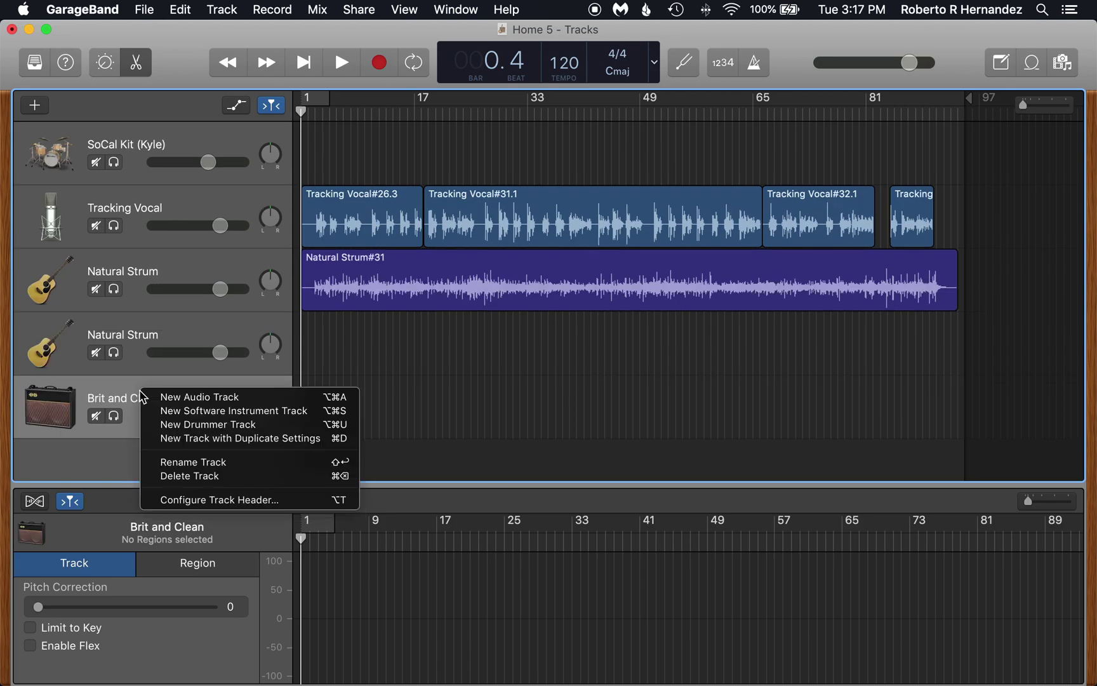
click(192, 483)
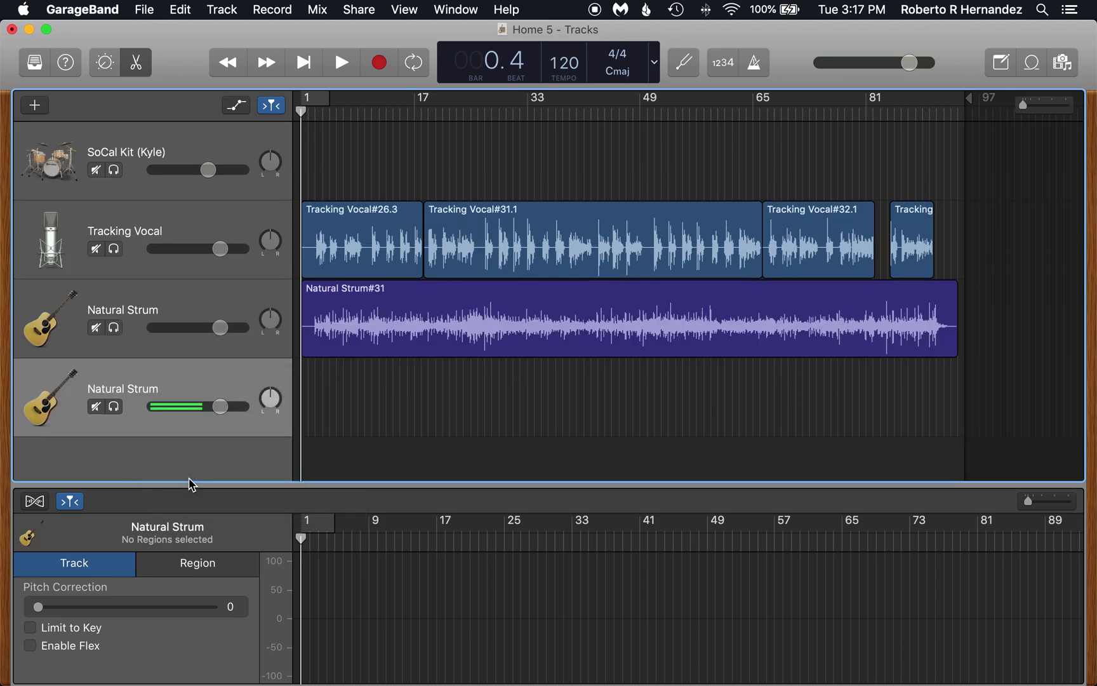
right_click(123, 380)
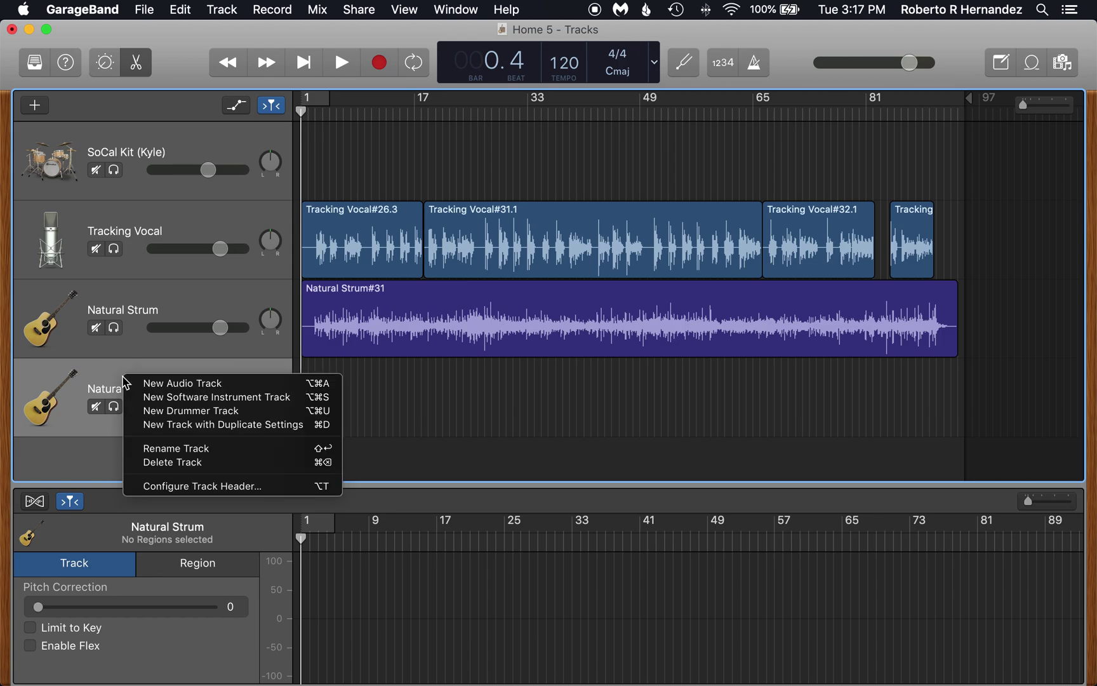
click(181, 464)
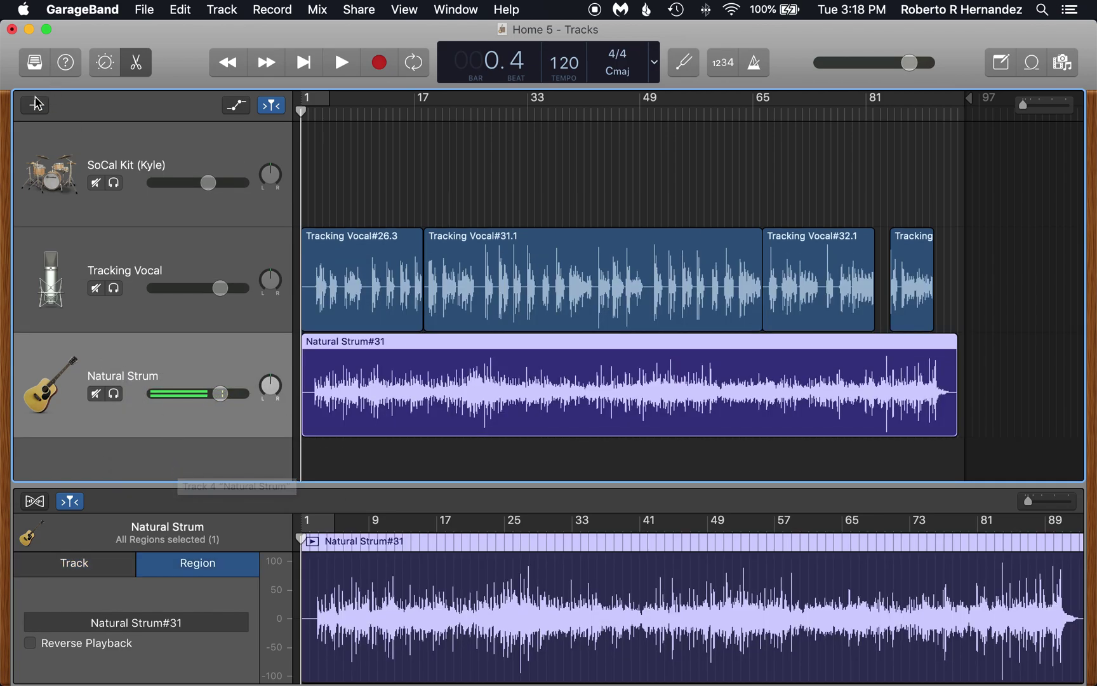
Add a guitar or bass audio track that records from Input 1.
right_click(127, 457)
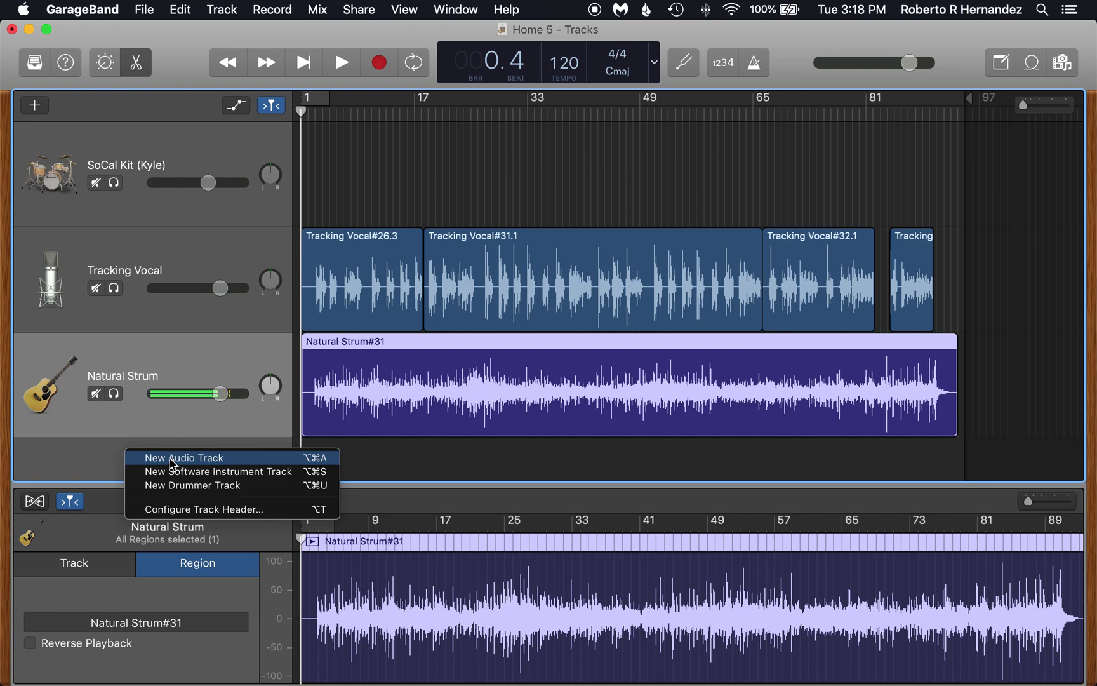
click(105, 461)
right_click(105, 461)
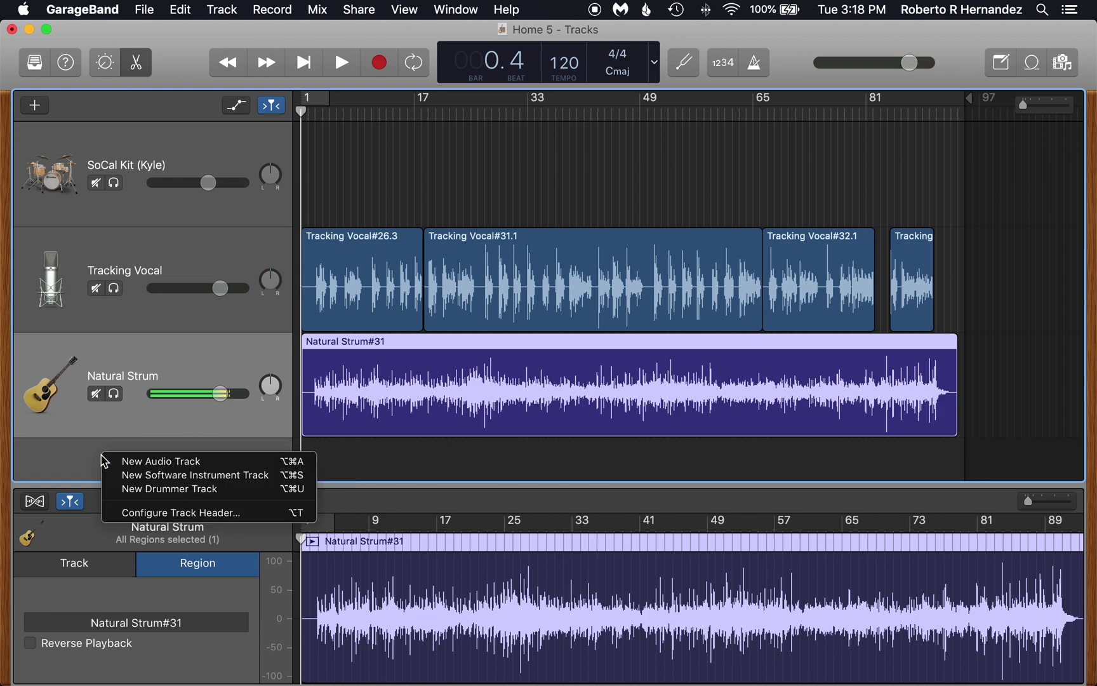
click(92, 114)
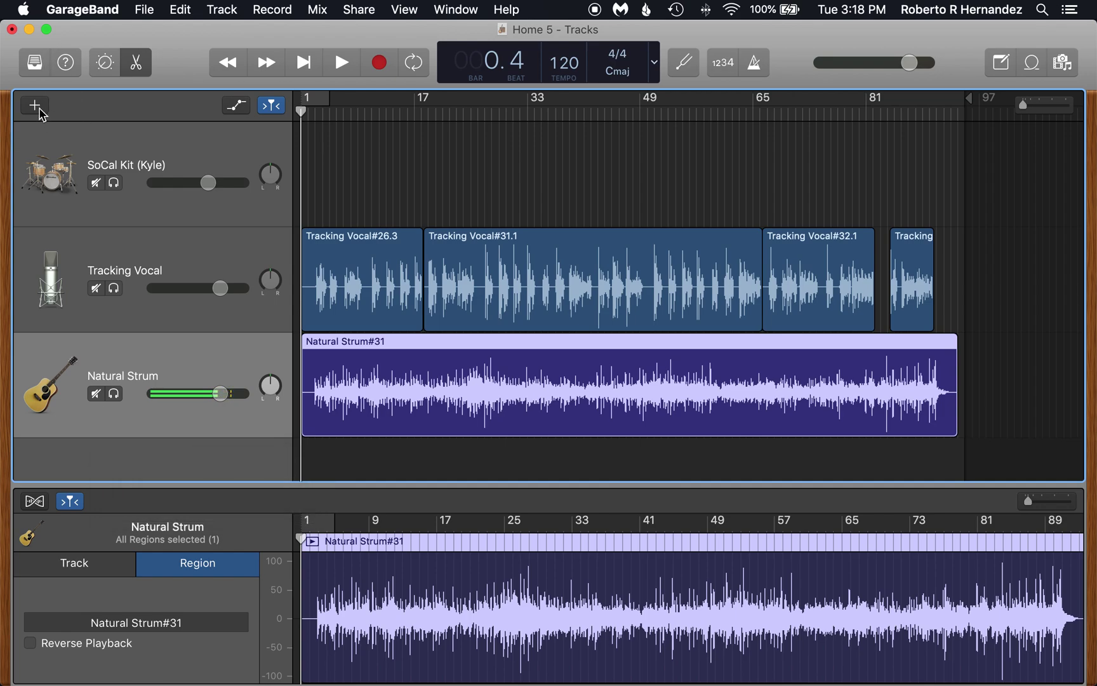
click(35, 107)
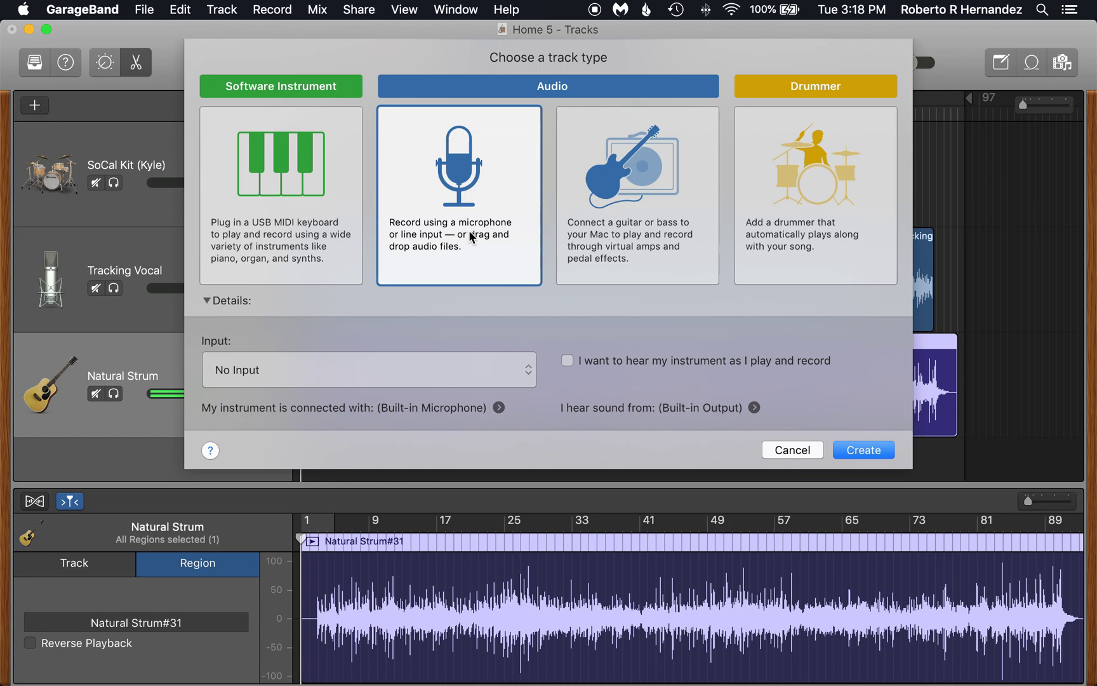
click(664, 200)
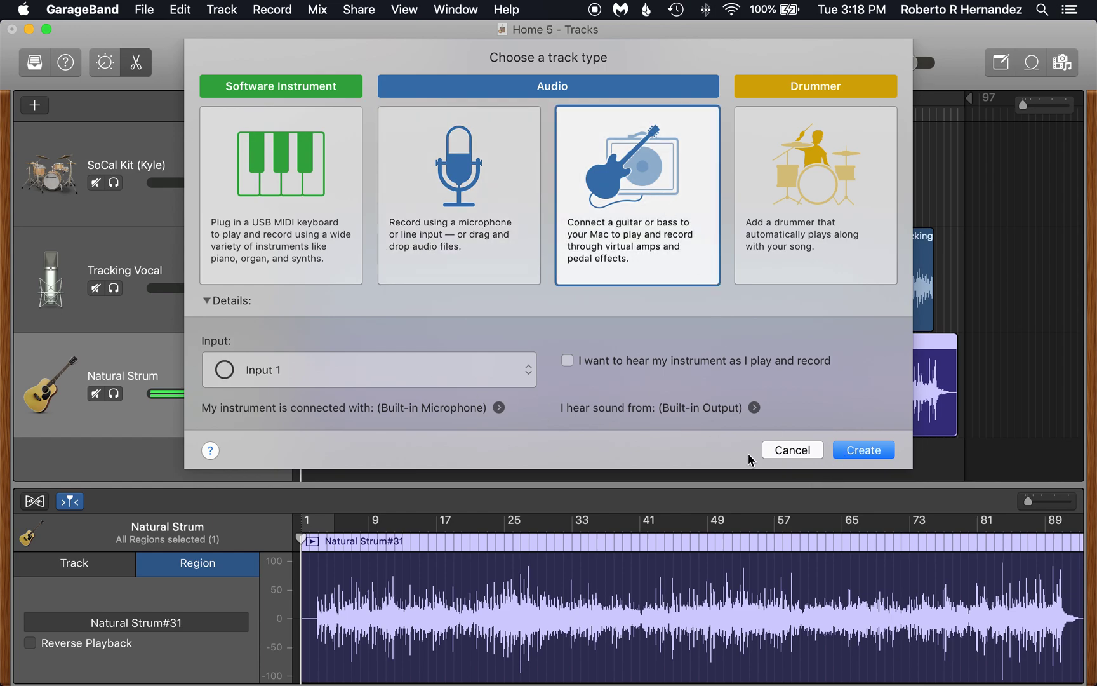
click(869, 459)
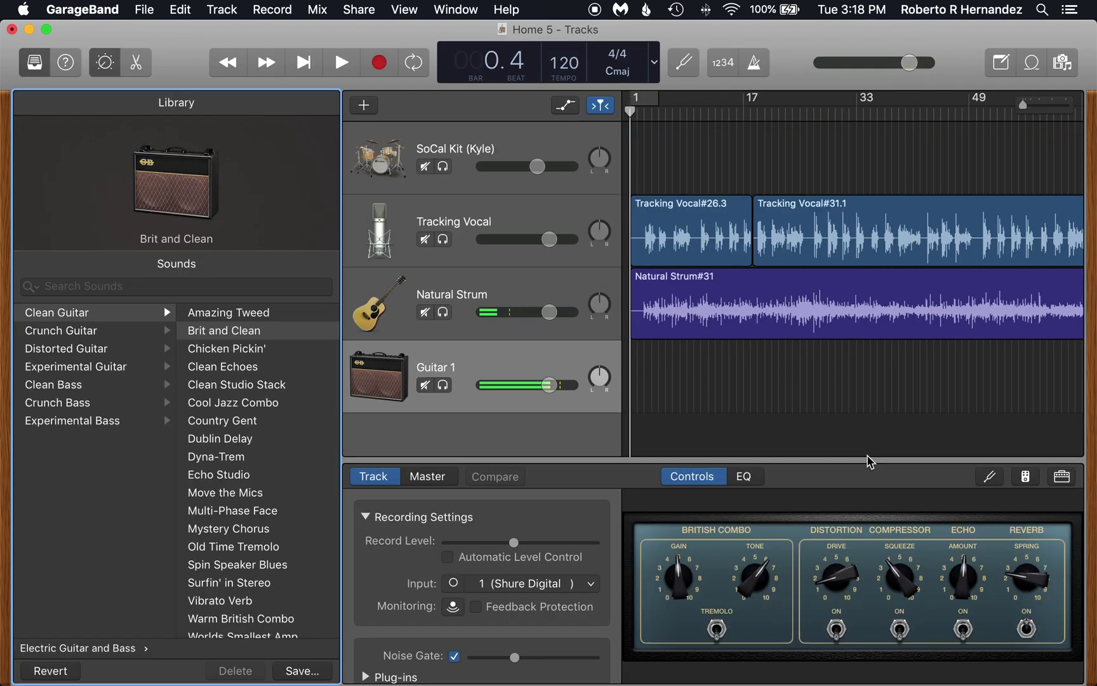
mouse_move(68, 191)
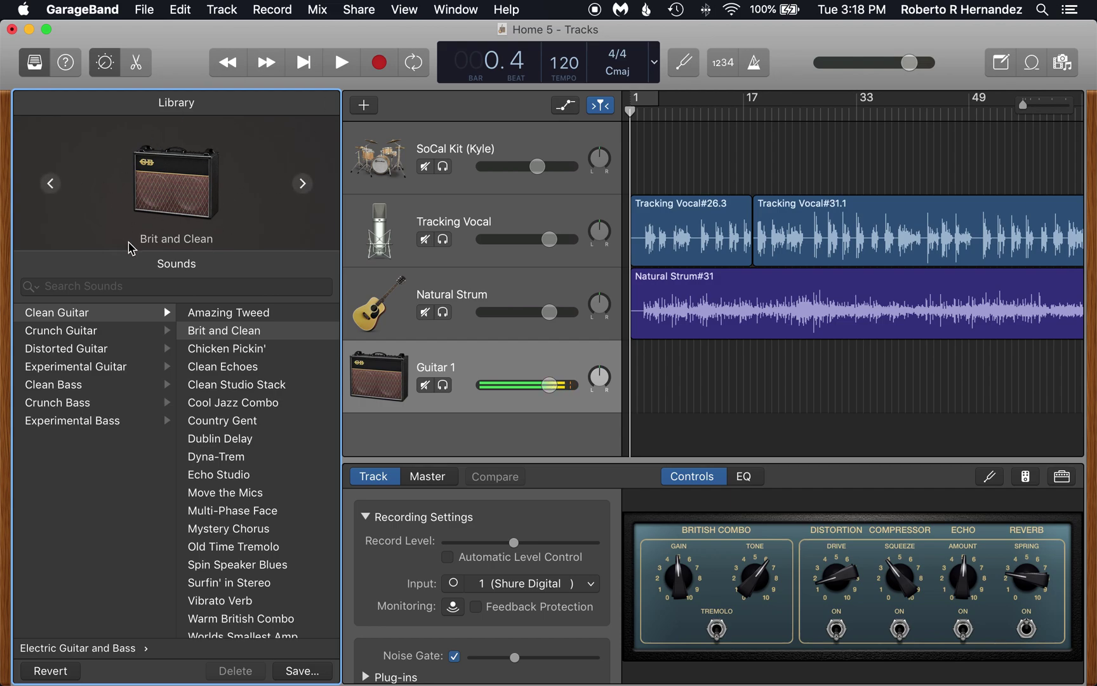
mouse_move(164, 158)
click(400, 10)
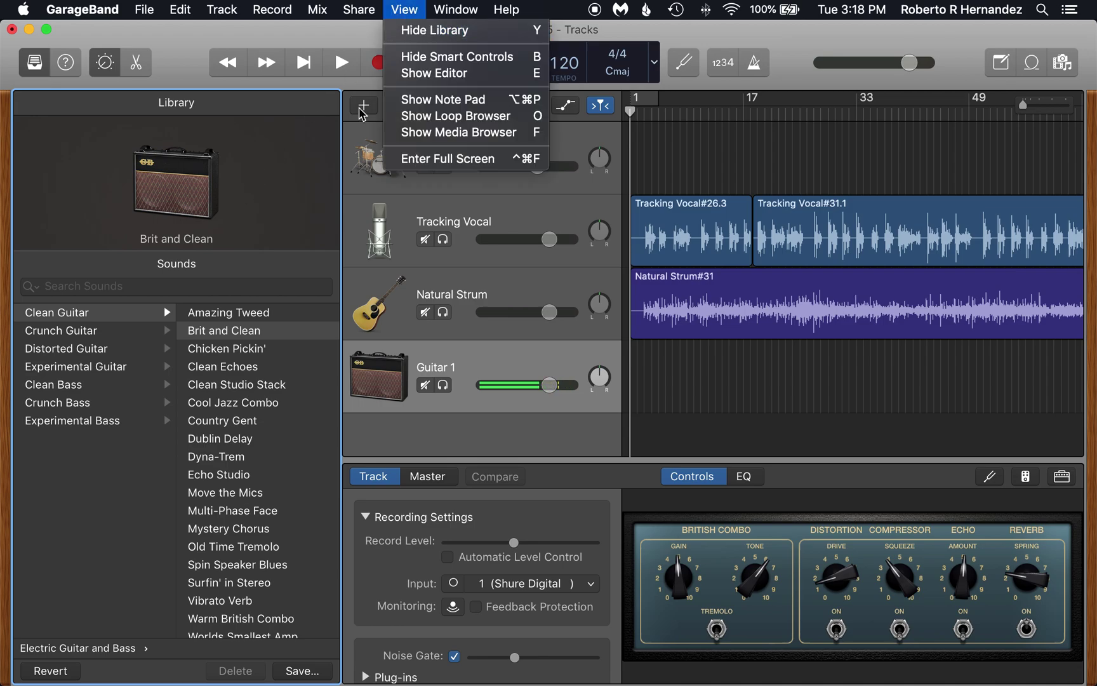
mouse_move(513, 19)
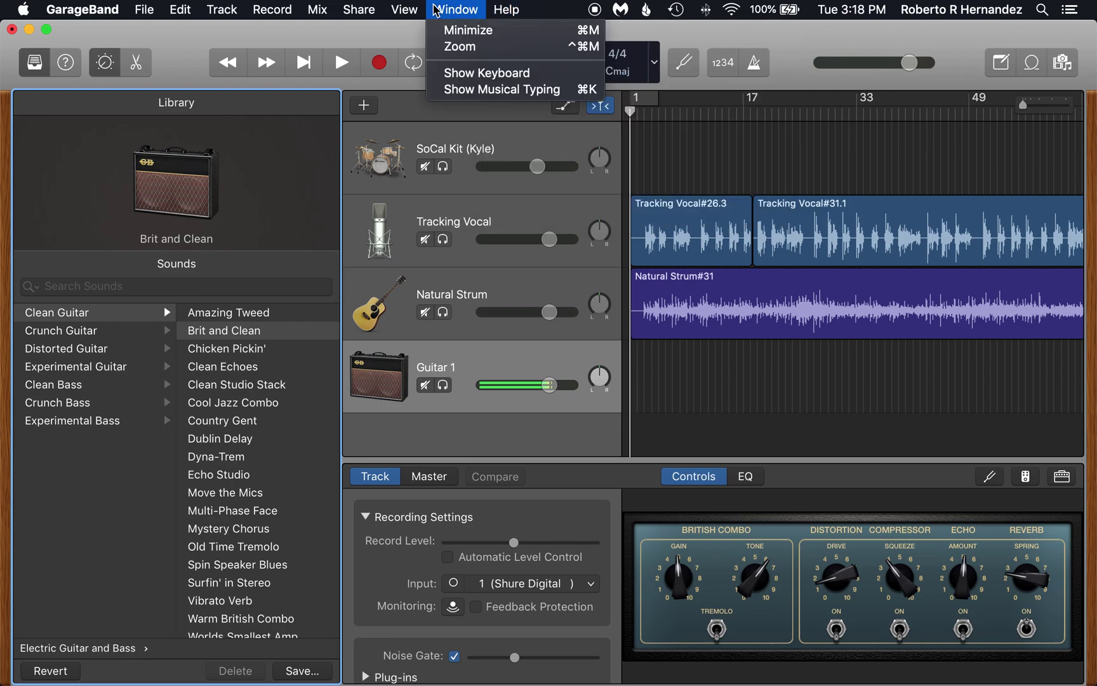
mouse_move(410, 18)
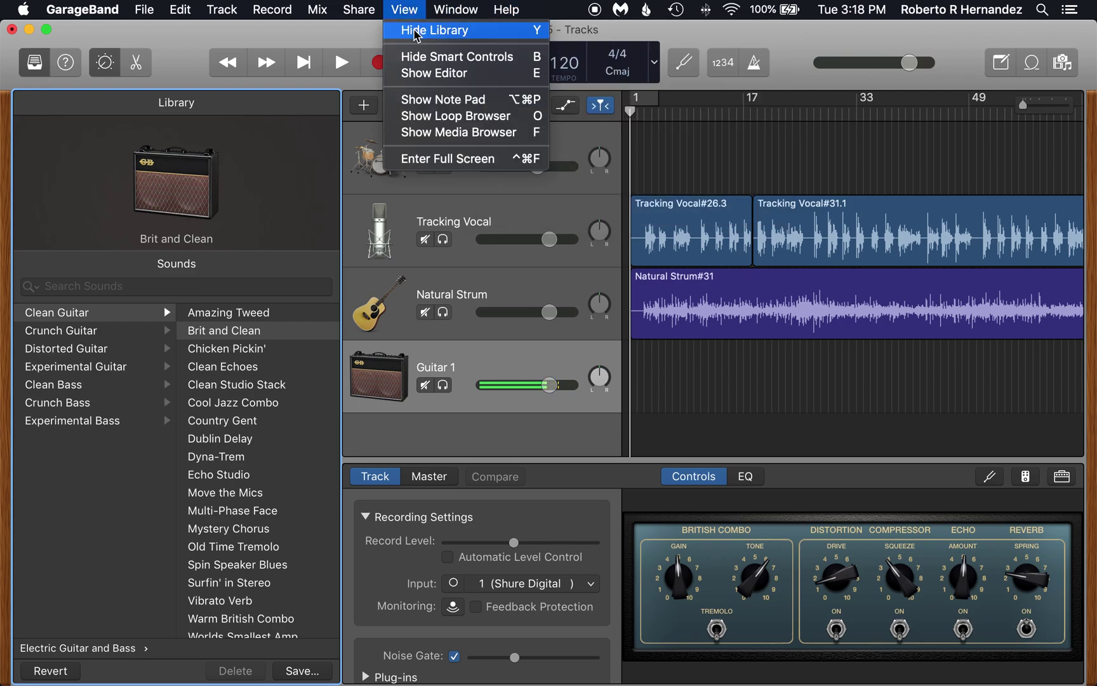
click(272, 127)
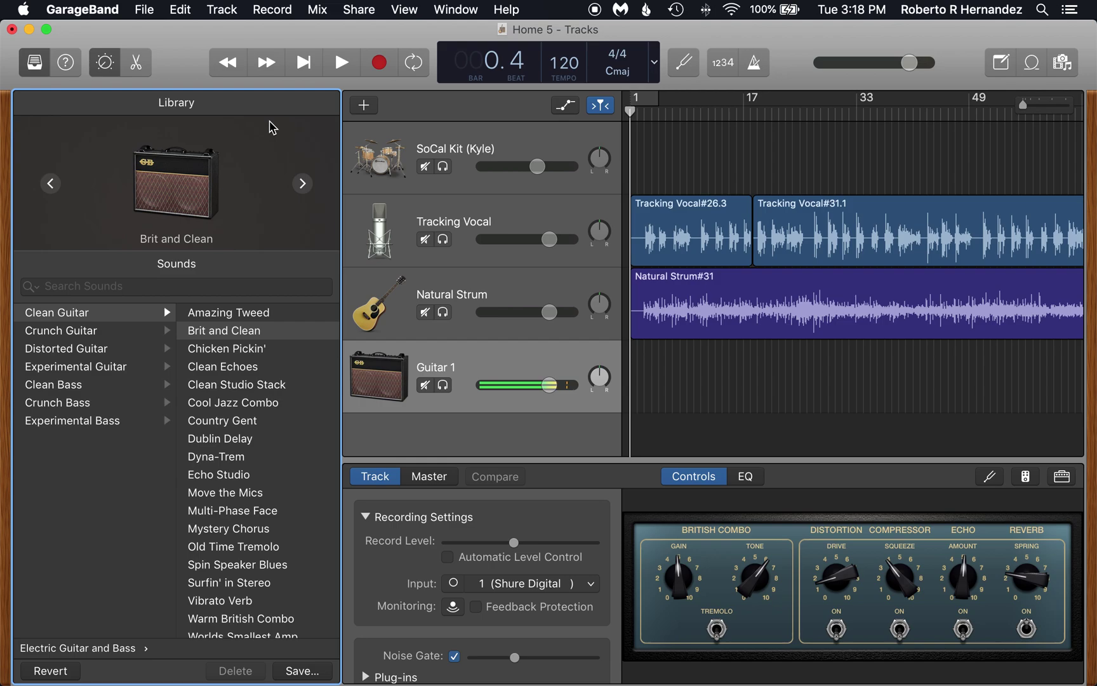
Switch the new guitar track's sound to Chicken Pickin' and back to Brit and Clean.
click(304, 184)
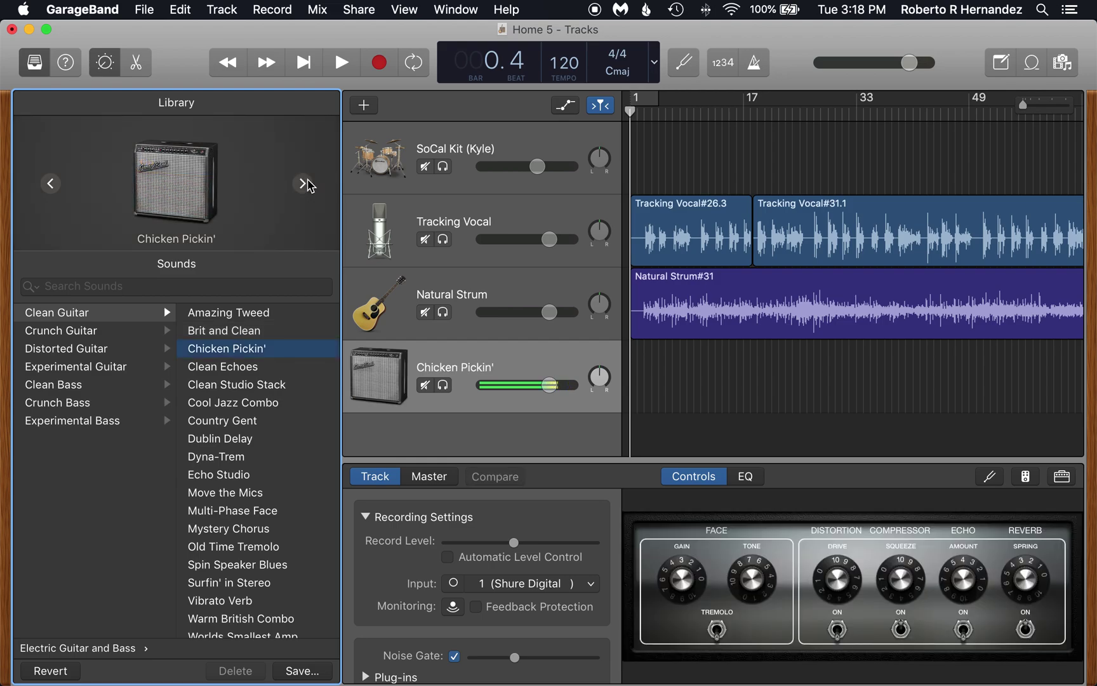
click(51, 183)
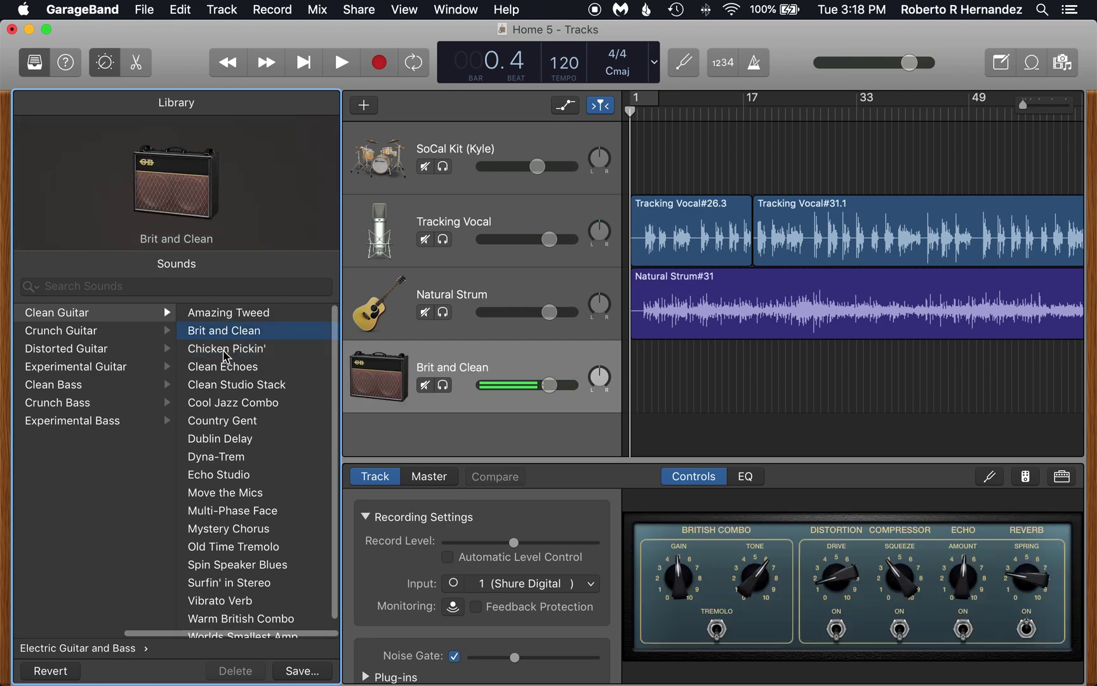
Browse the Crunch, Distorted and Experimental Guitar and Clean Bass sound categories, then return to Clean Guitar.
click(84, 335)
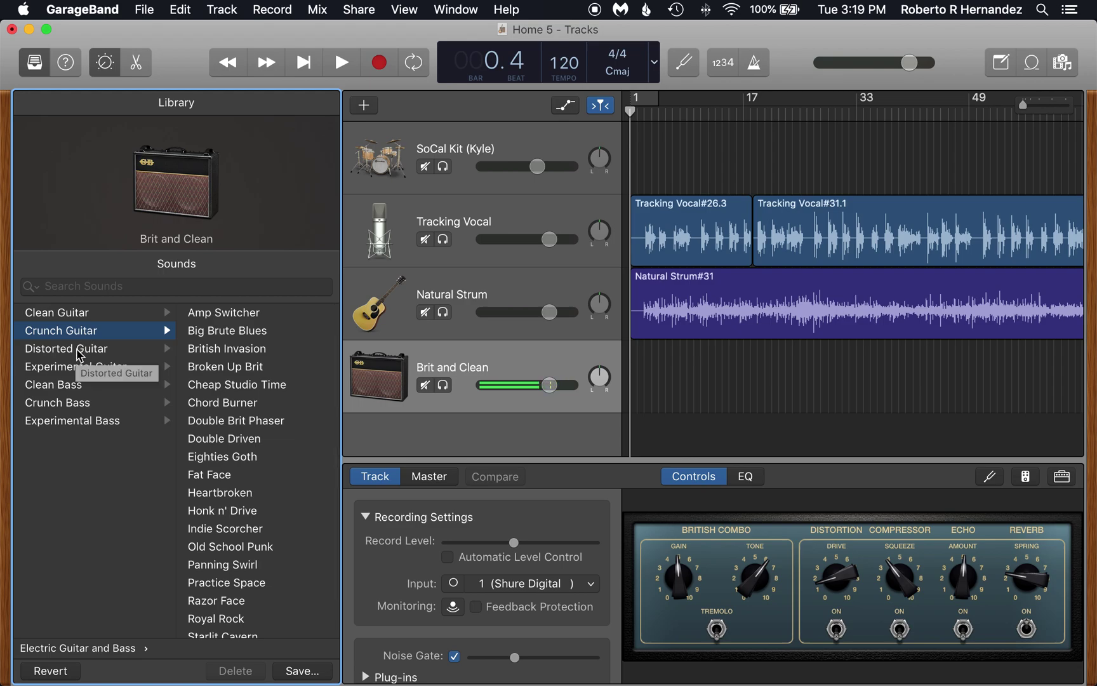
click(80, 356)
click(79, 371)
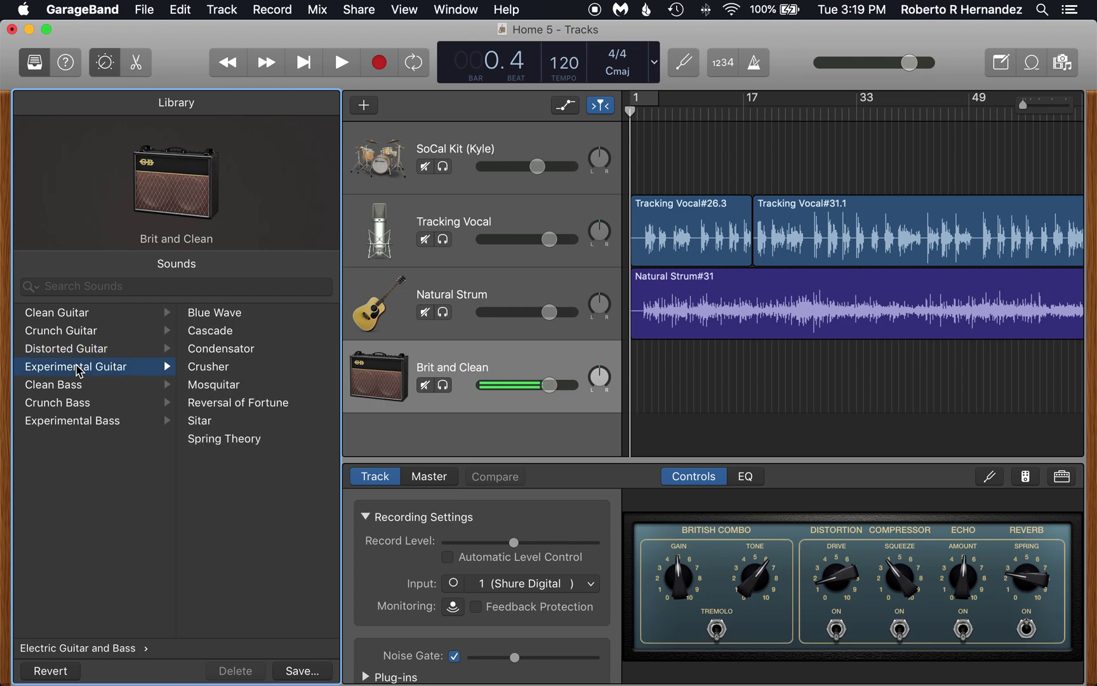
click(67, 389)
click(57, 353)
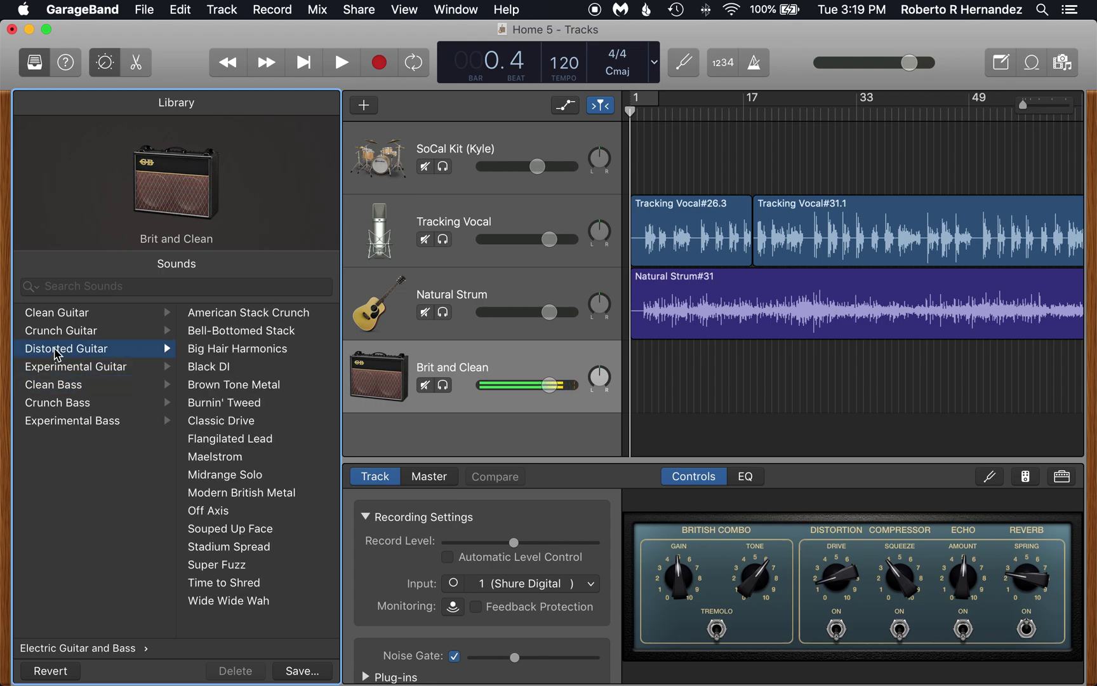
click(40, 313)
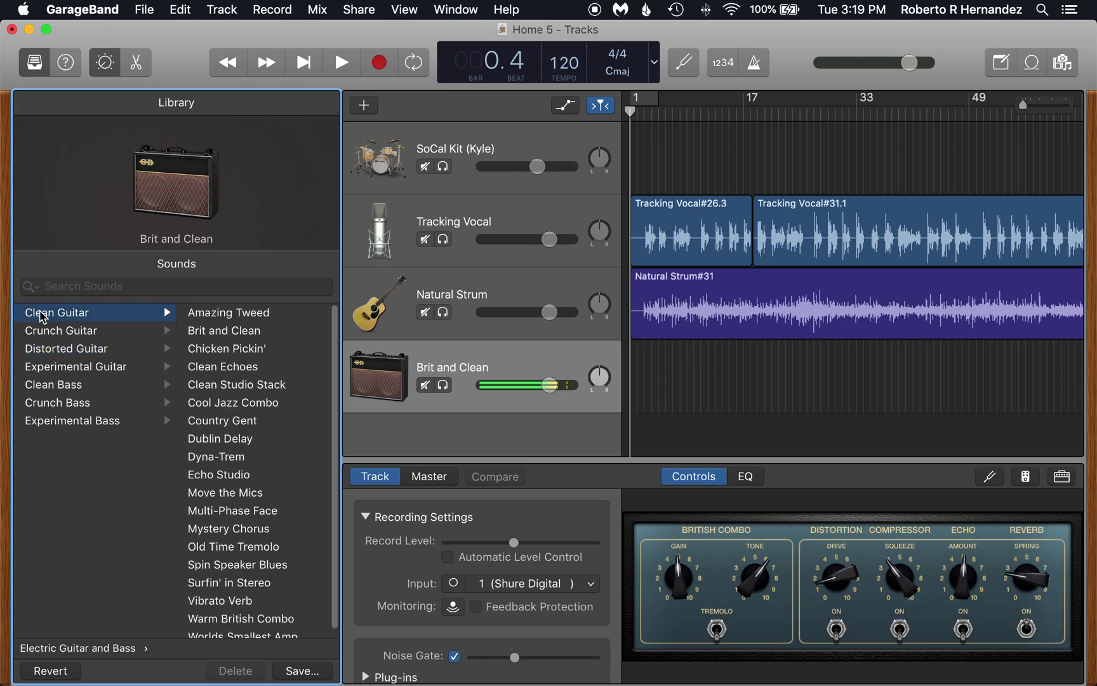
Try the Brit and Clean and Clean Echoes sounds, and apply Cool Jazz Combo to the guitar track.
click(221, 332)
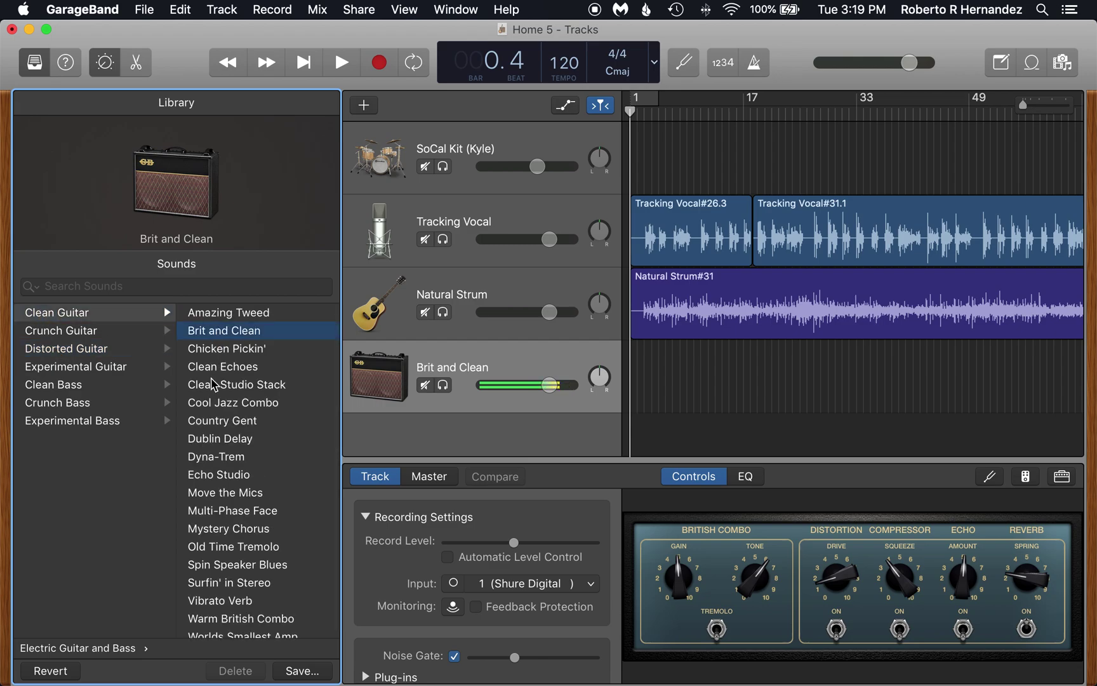
click(212, 372)
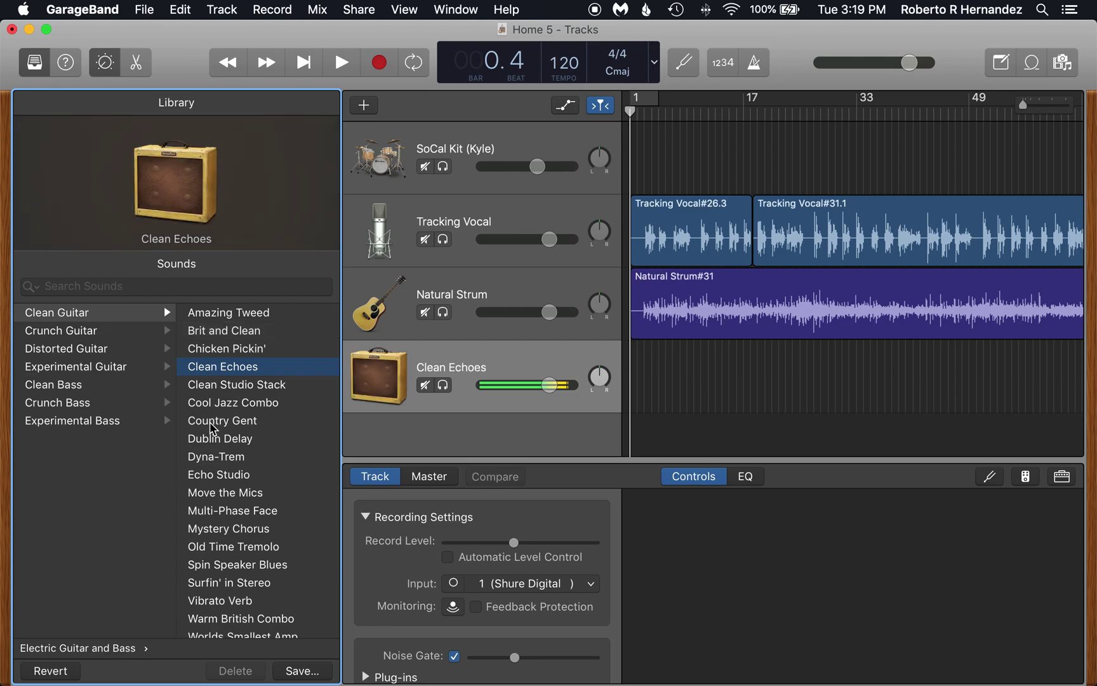
click(214, 401)
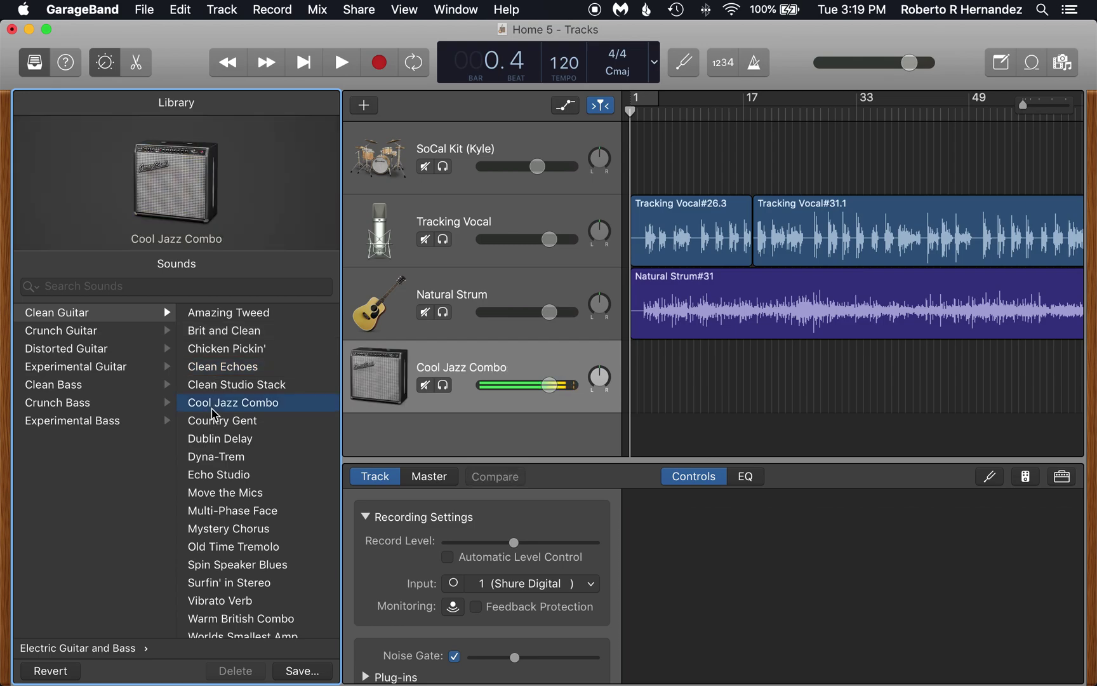
mouse_move(221, 204)
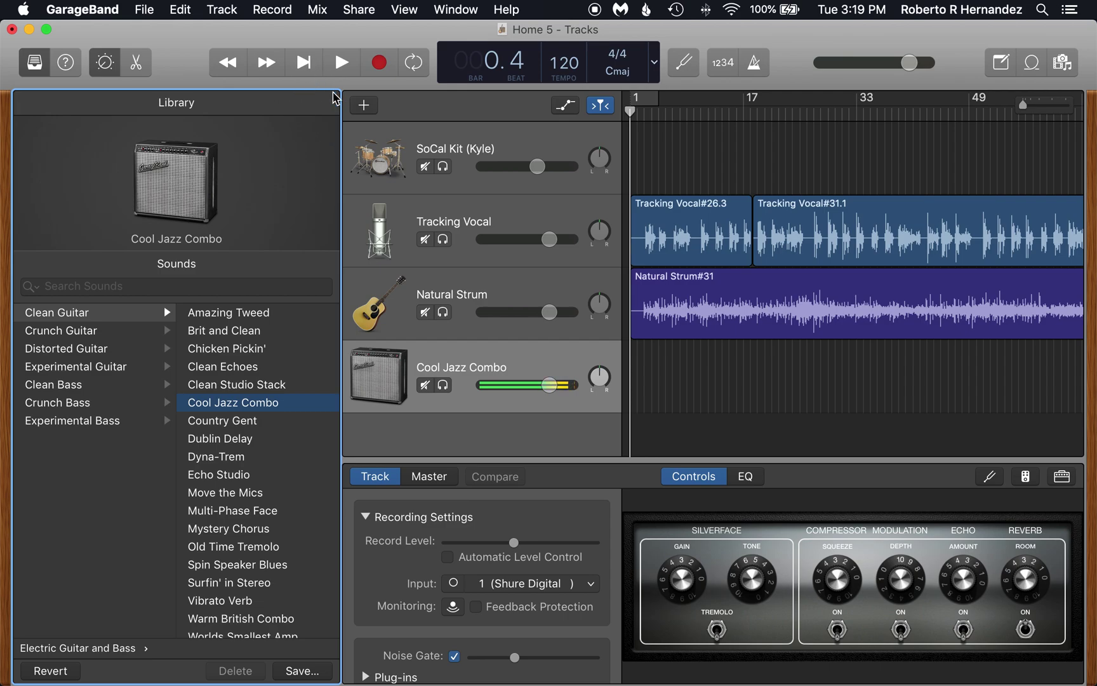
Hide the sound library and delete the Cool Jazz Combo track.
key(y)
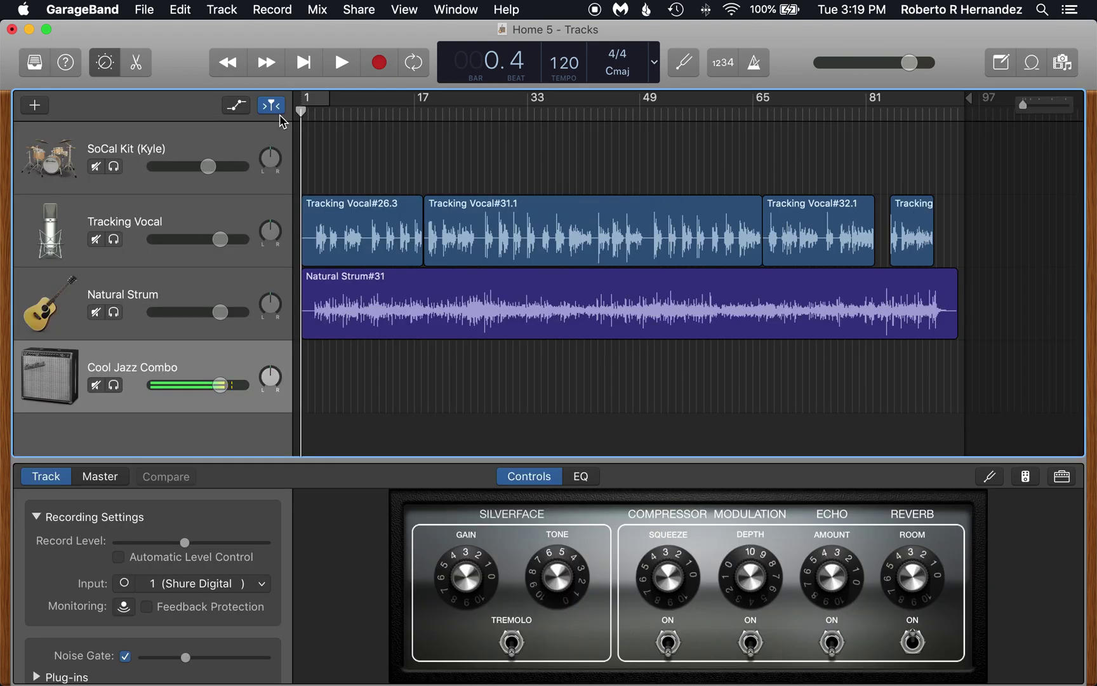
right_click(204, 363)
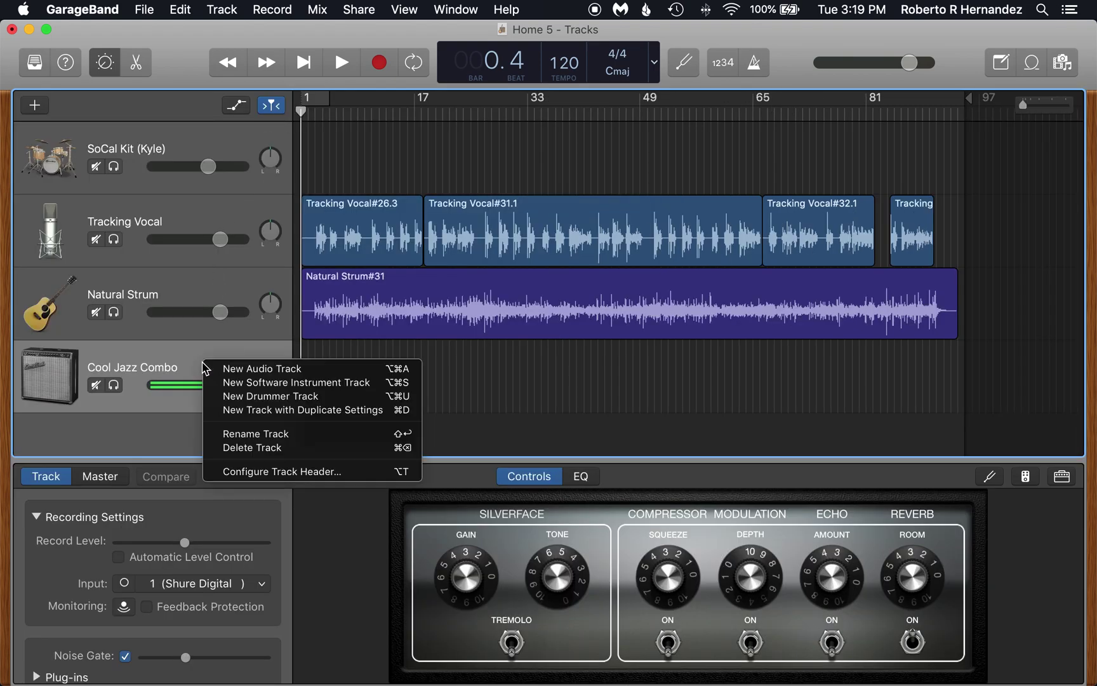
click(266, 447)
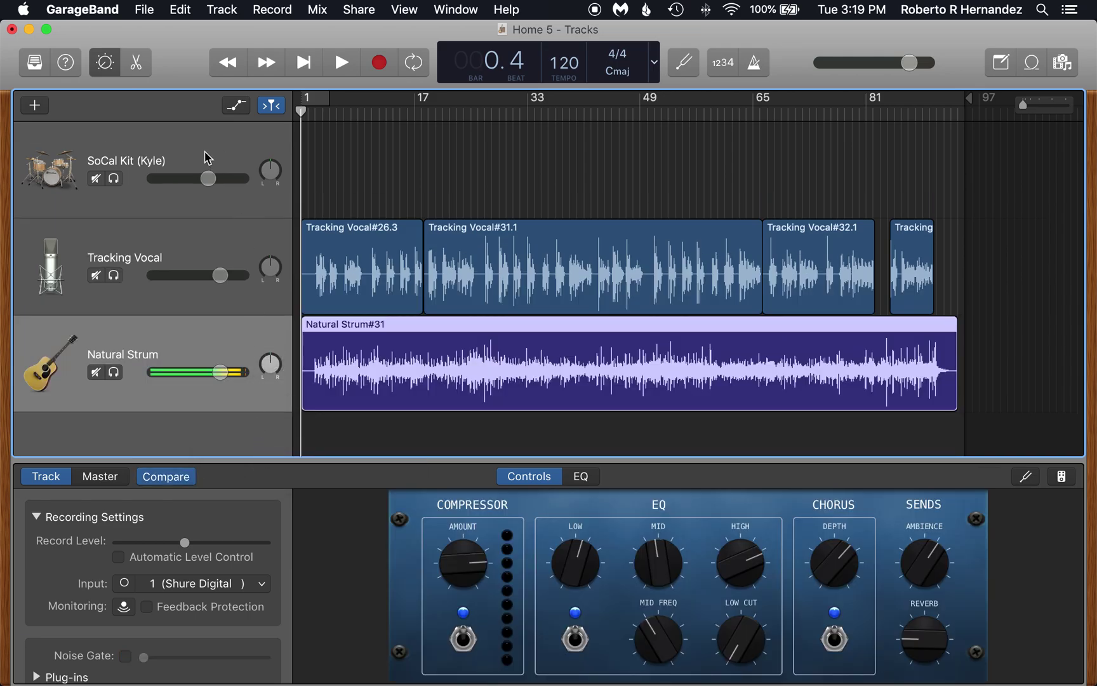
Examine the SoCal Kit track's Smart Controls and the project's Master output controls.
click(211, 156)
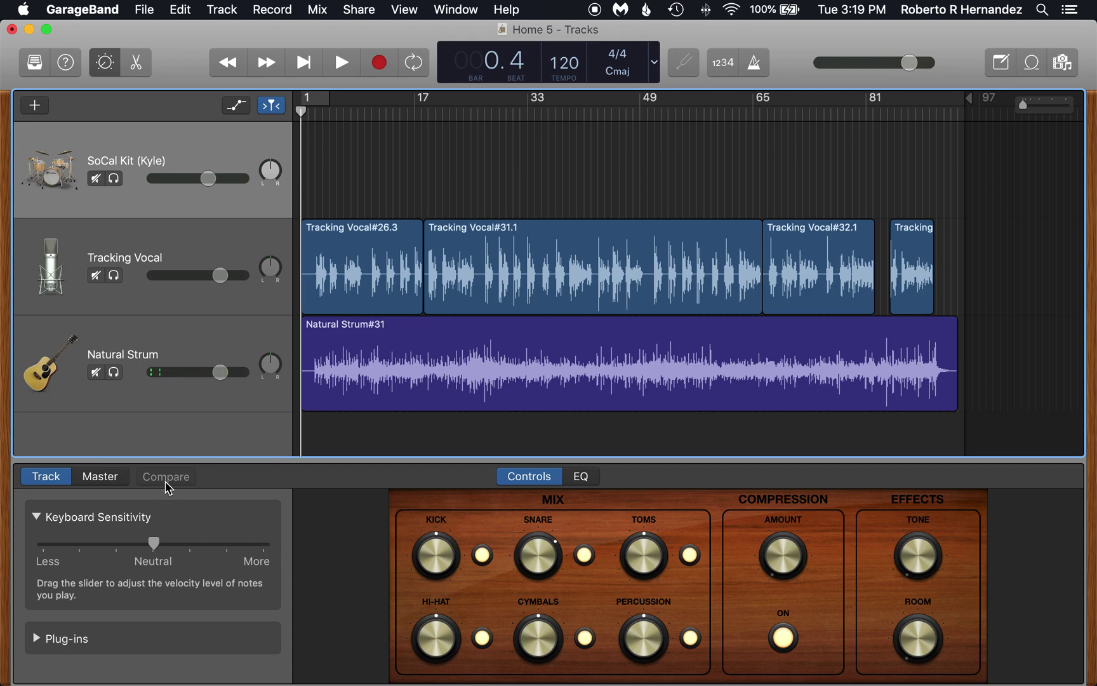
click(102, 477)
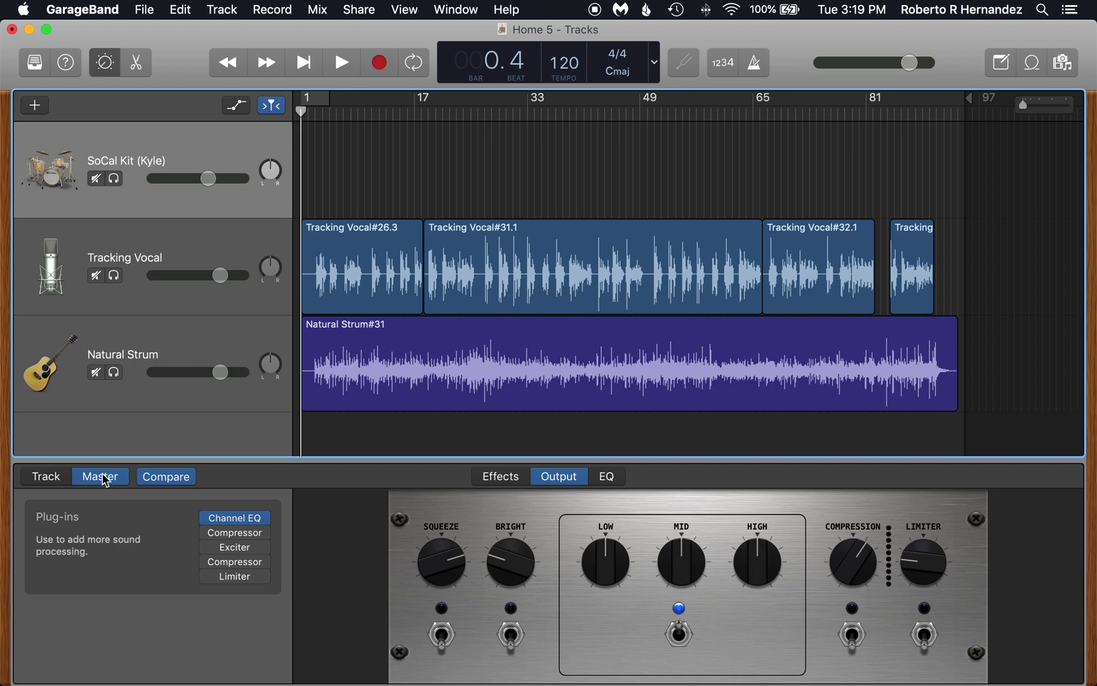
click(46, 477)
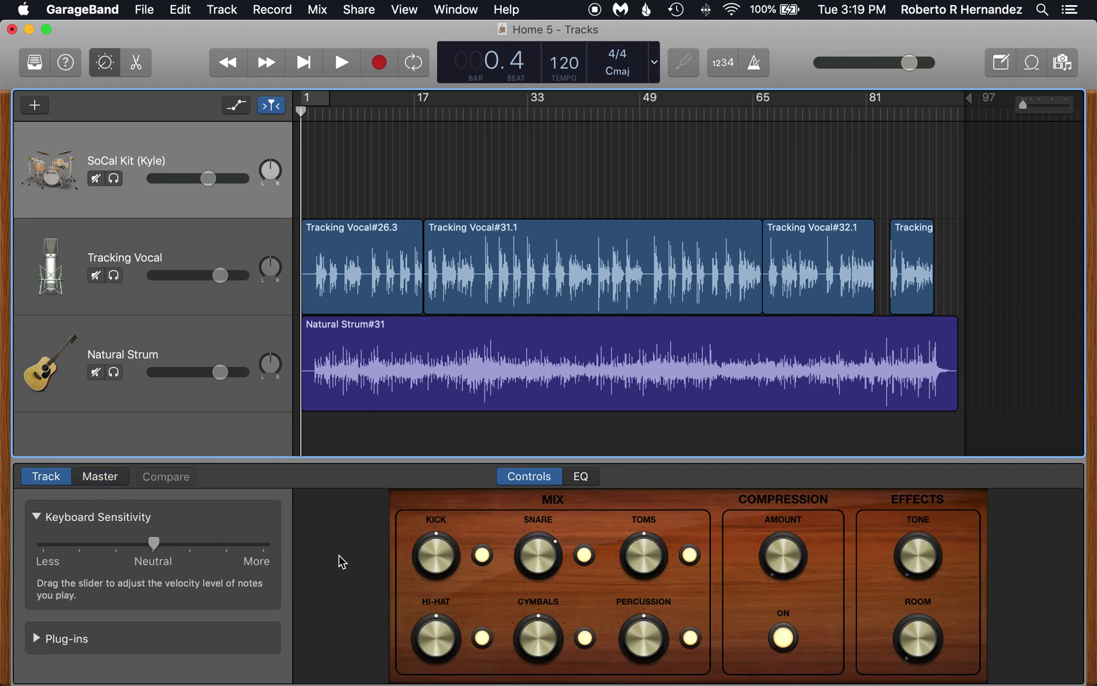
Check the drummer editor, return to the Smart Controls, and create a Drummer region at the start of the SoCal Kit track.
click(137, 62)
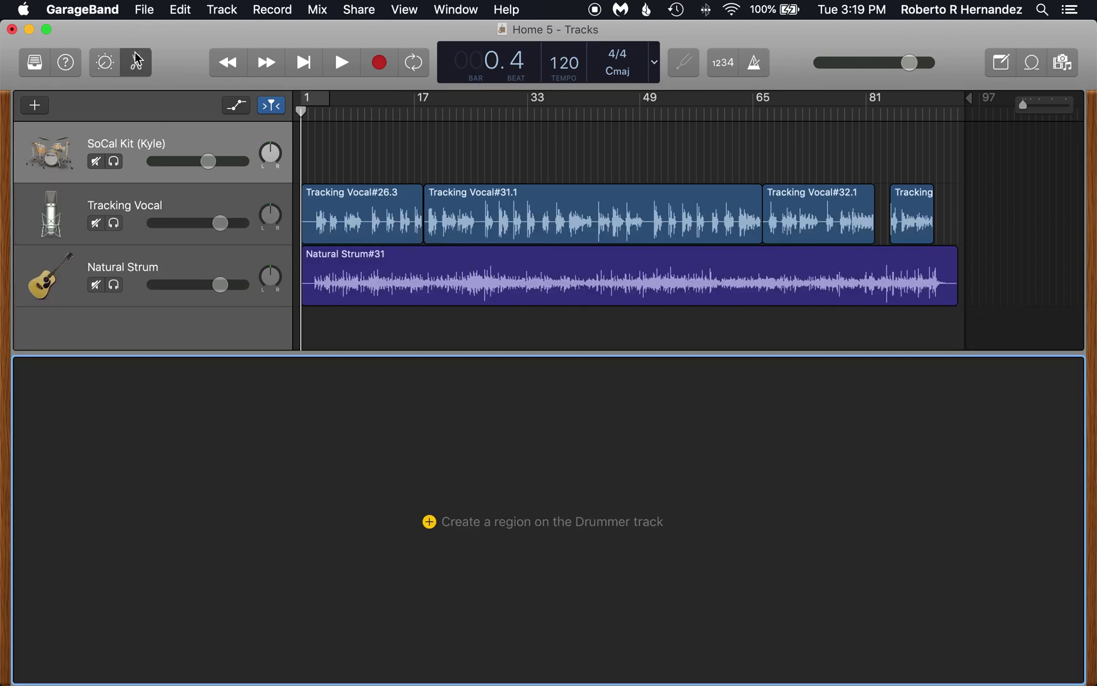
click(103, 62)
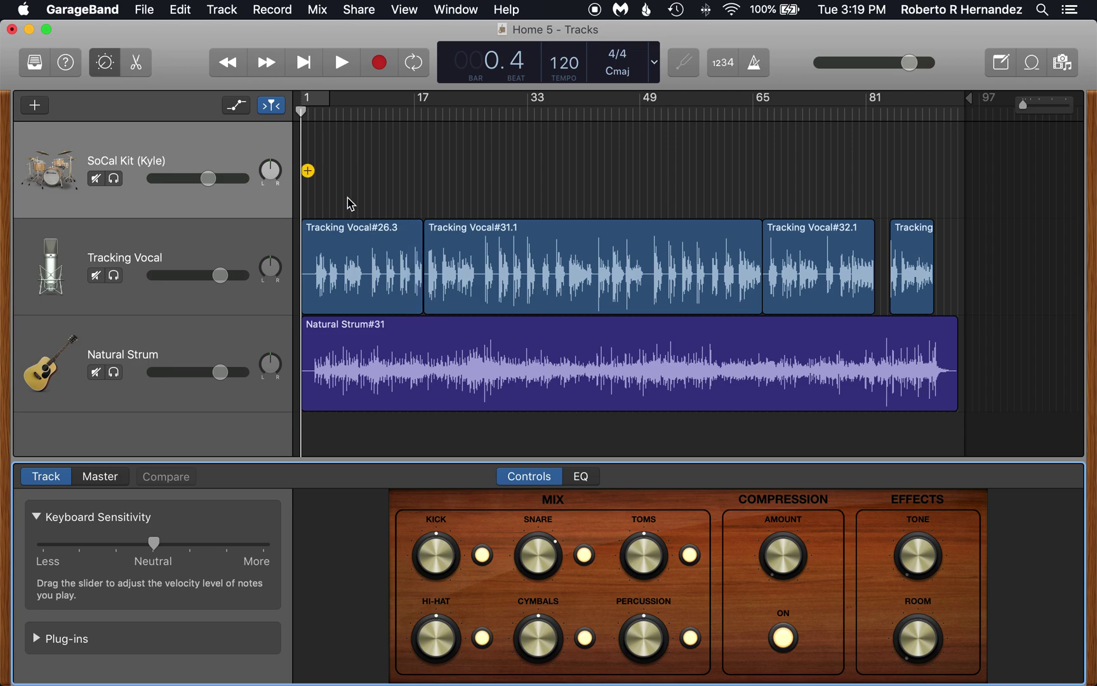
click(311, 171)
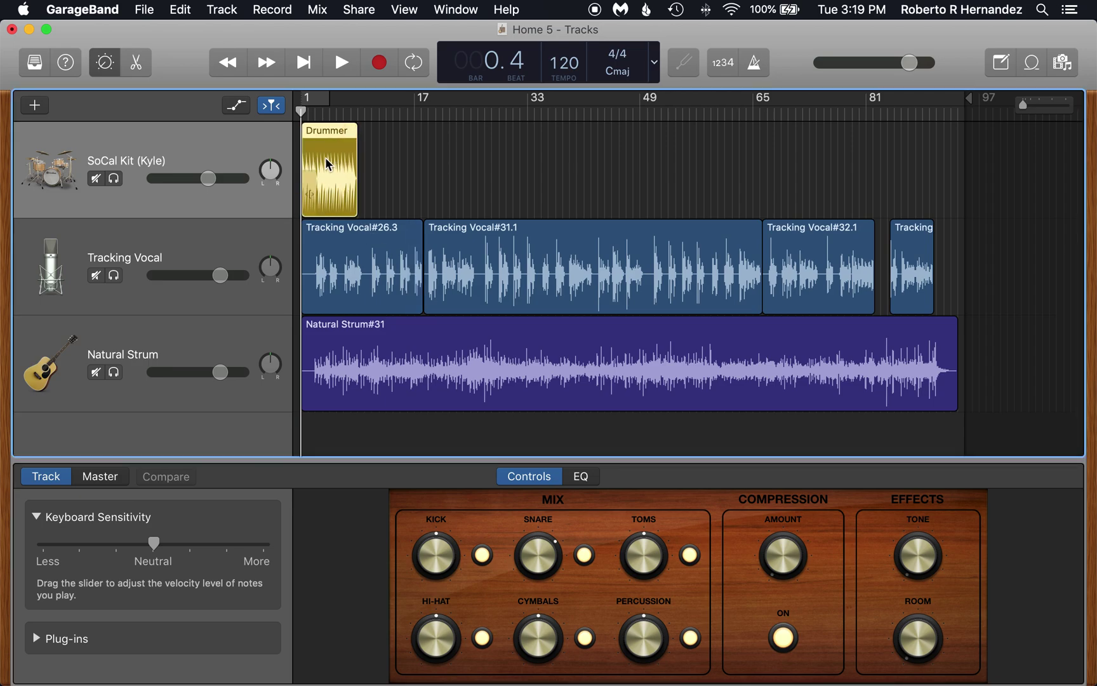
Play the first bar of the Drummer region and return the playhead to the start.
key(space)
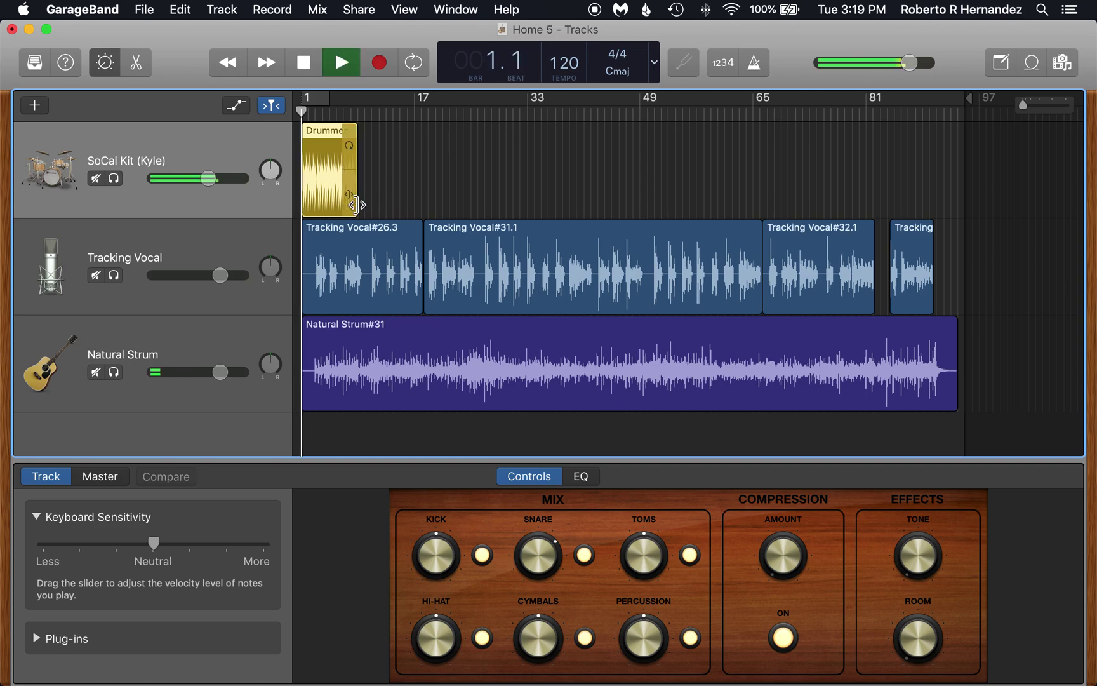
key(space)
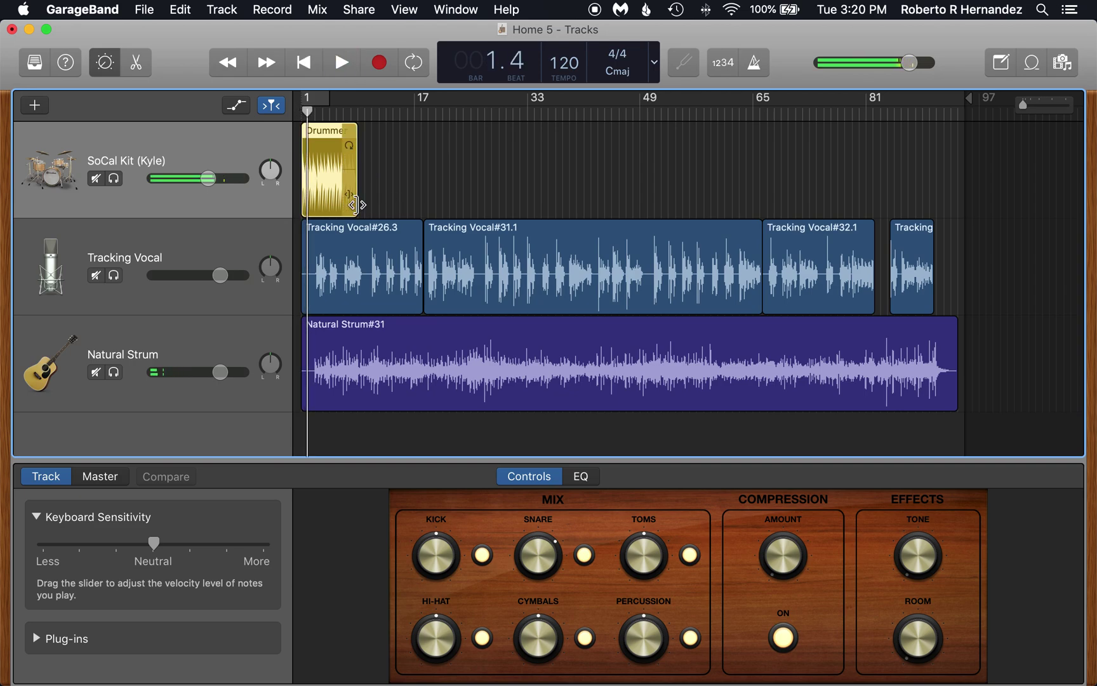
click(304, 63)
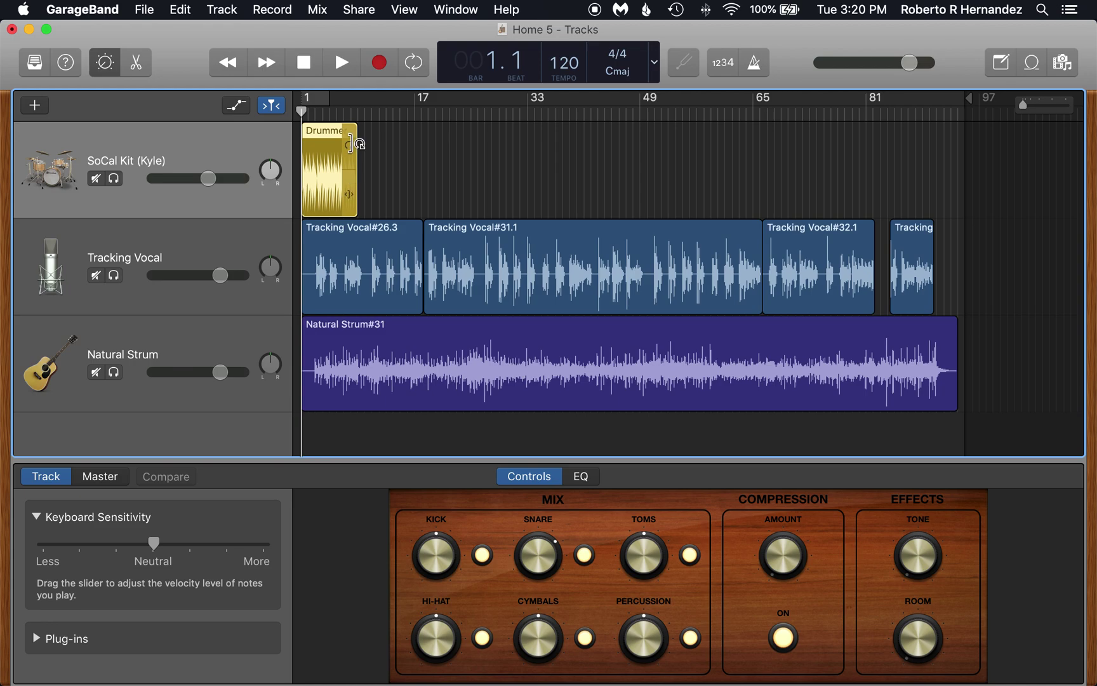
Loop the Drummer region to near the end of the song and delete it from the SoCal Kit track.
drag(353, 145, 928, 127)
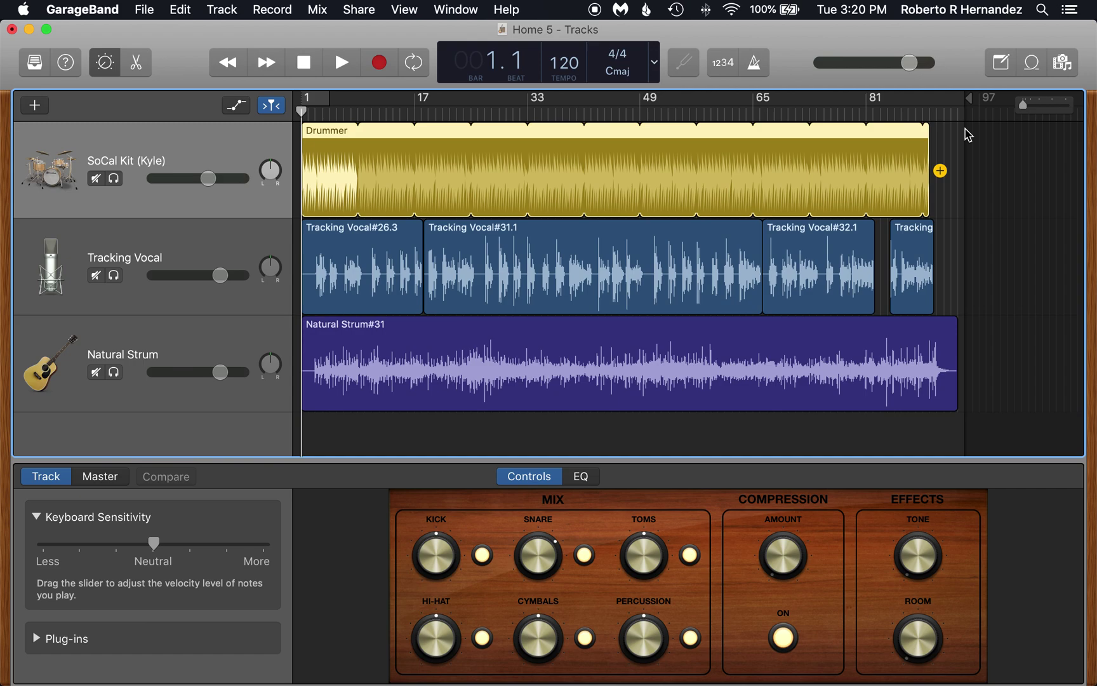
key(Delete)
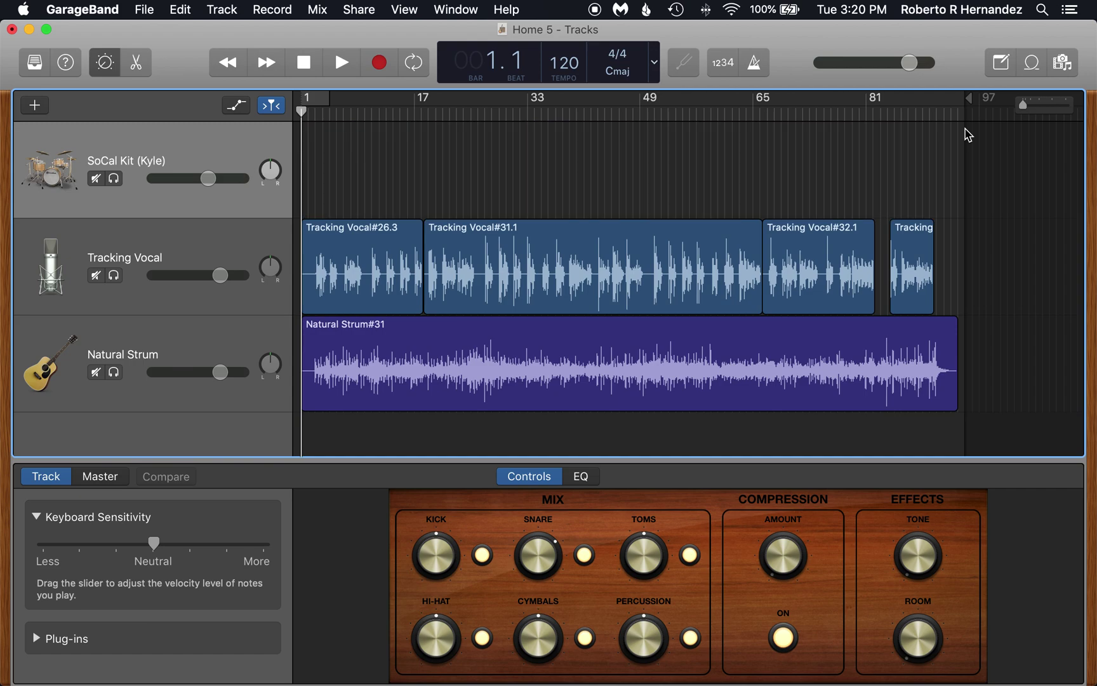
click(307, 170)
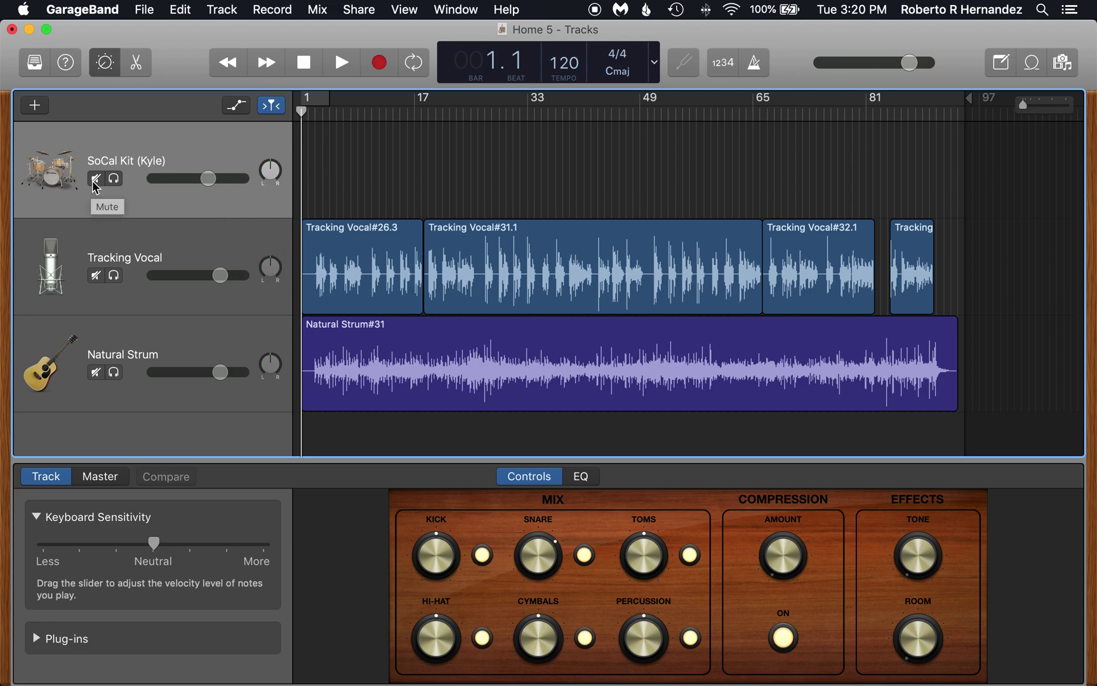
Create a new track with duplicate settings from the Tracking Vocal track and select the duplicate.
click(138, 247)
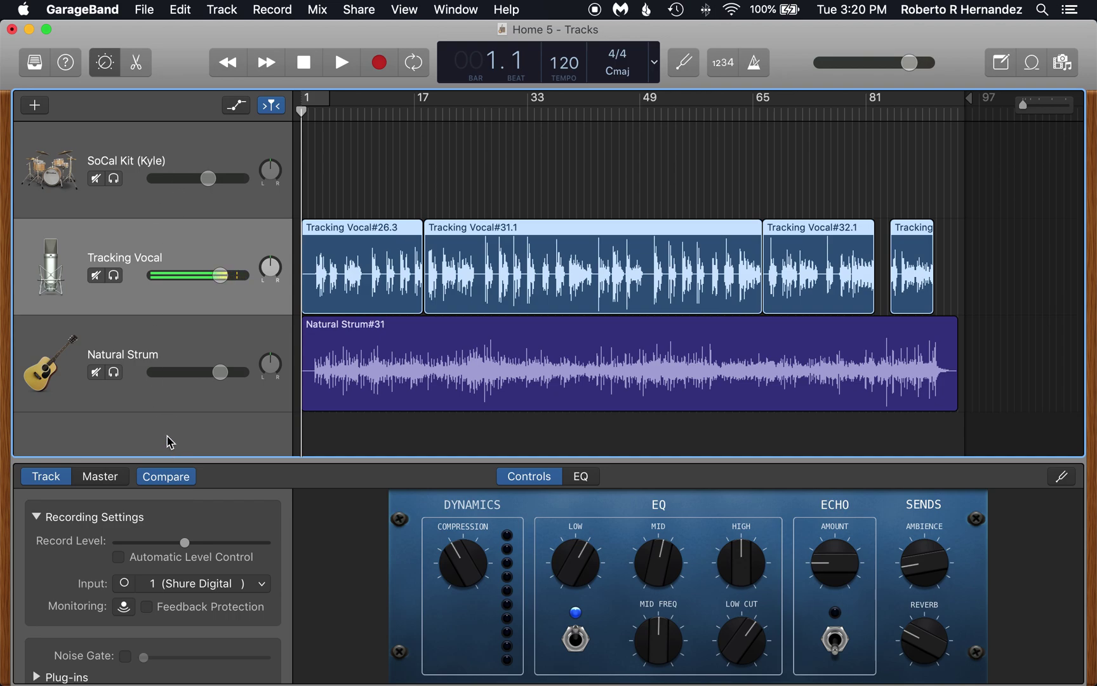
right_click(171, 242)
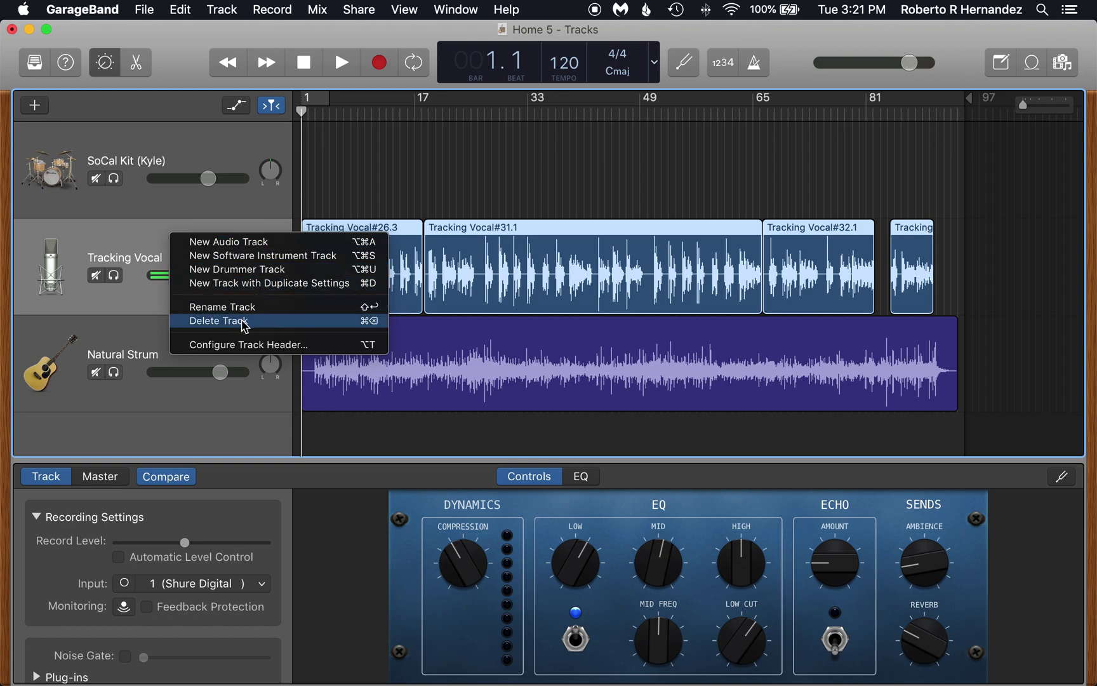
click(249, 285)
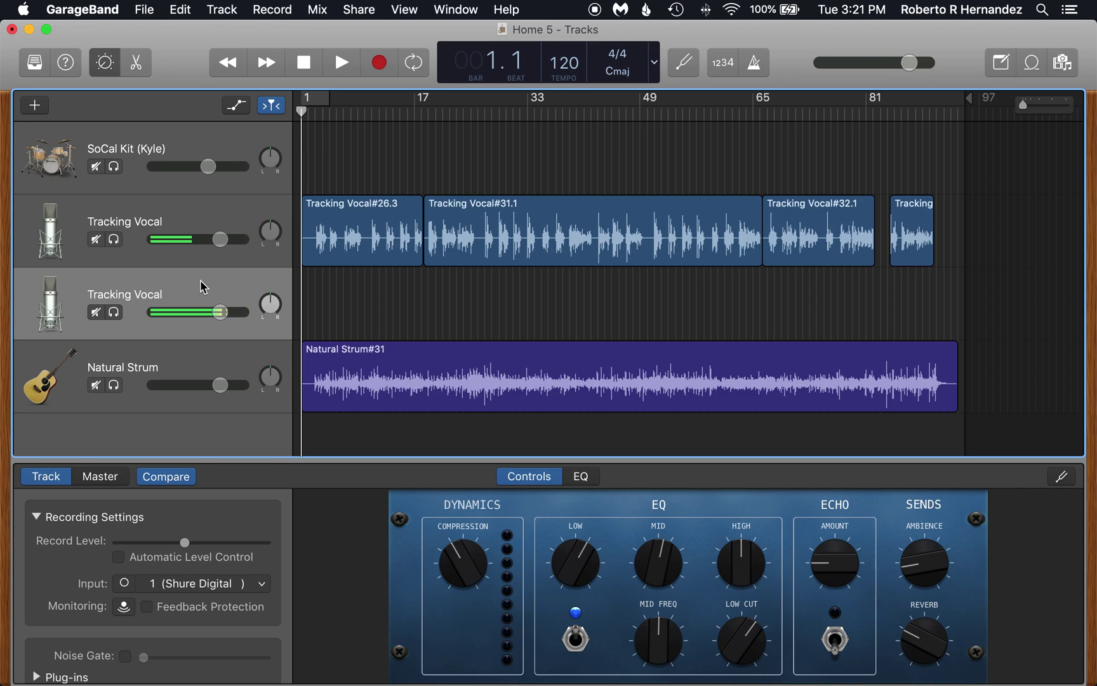
click(186, 230)
click(186, 132)
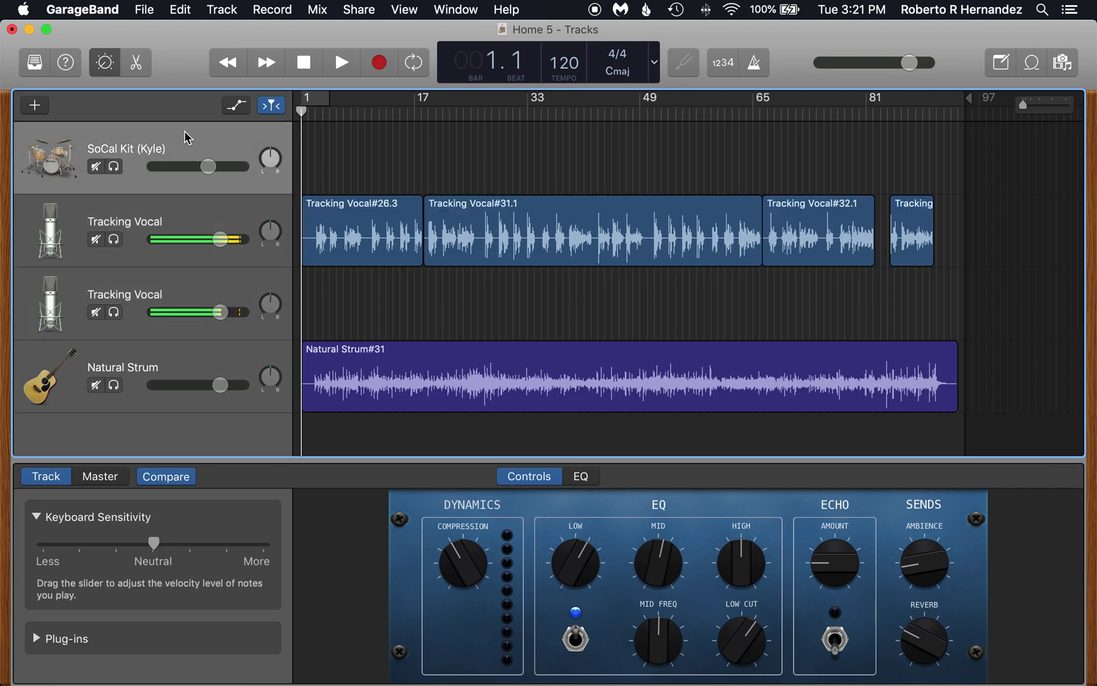
click(193, 284)
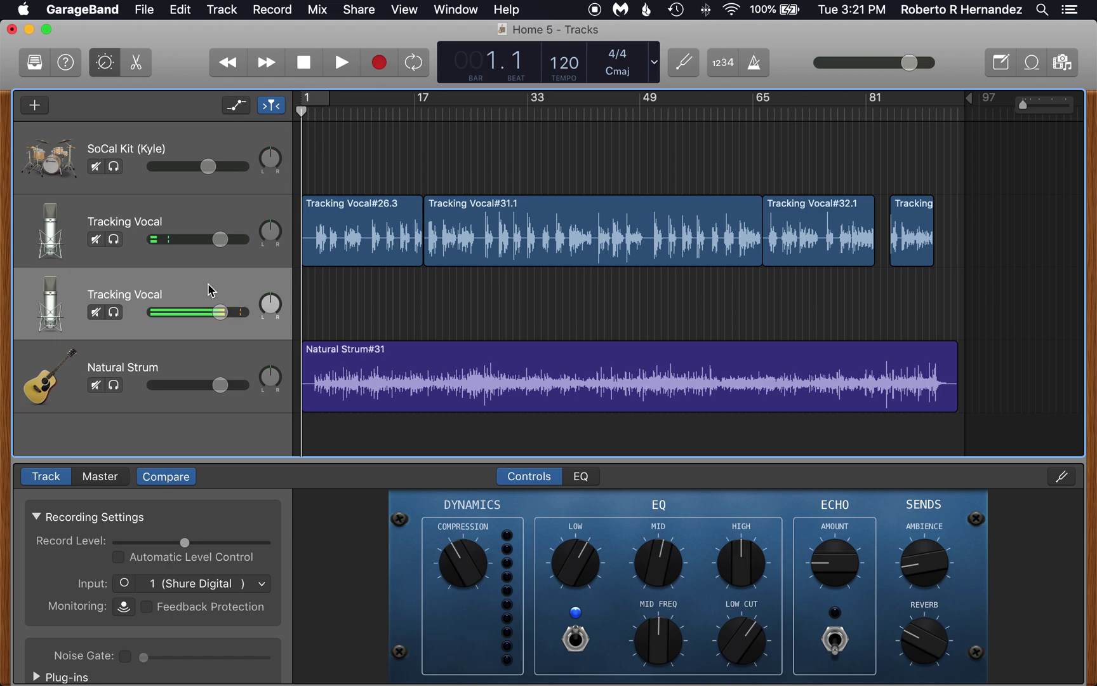
Record a short take of about six bars on the duplicate Tracking Vocal track and return the playhead to the start.
click(381, 62)
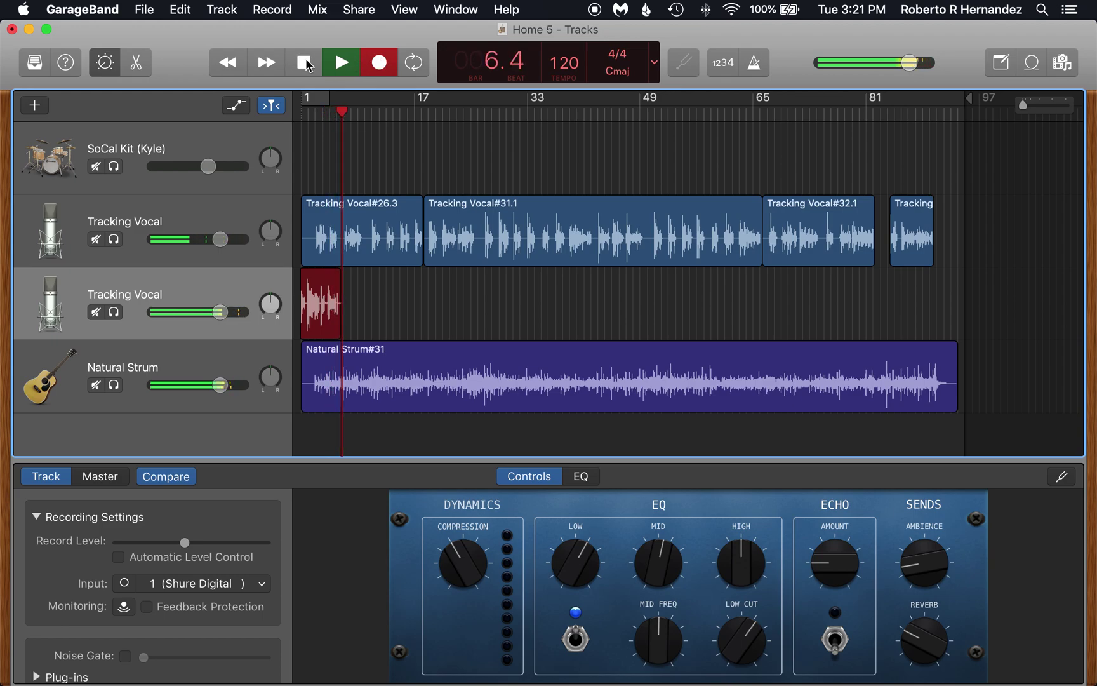
click(307, 64)
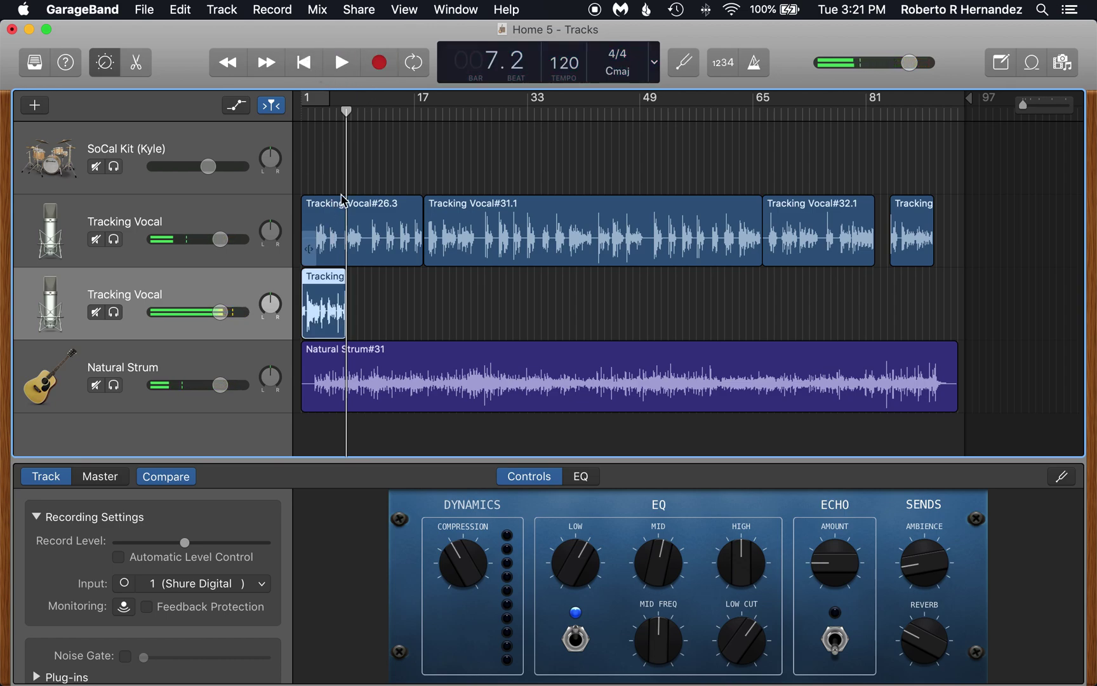
click(309, 71)
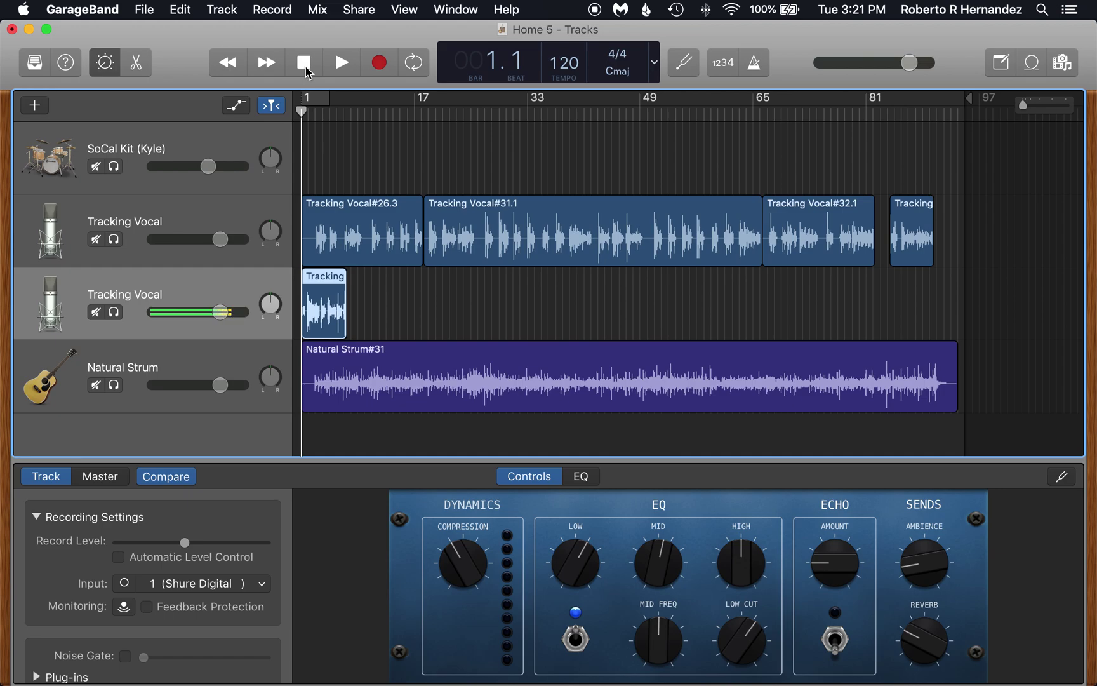
Undo the test recording and delete the duplicate Tracking Vocal track.
key(super+z)
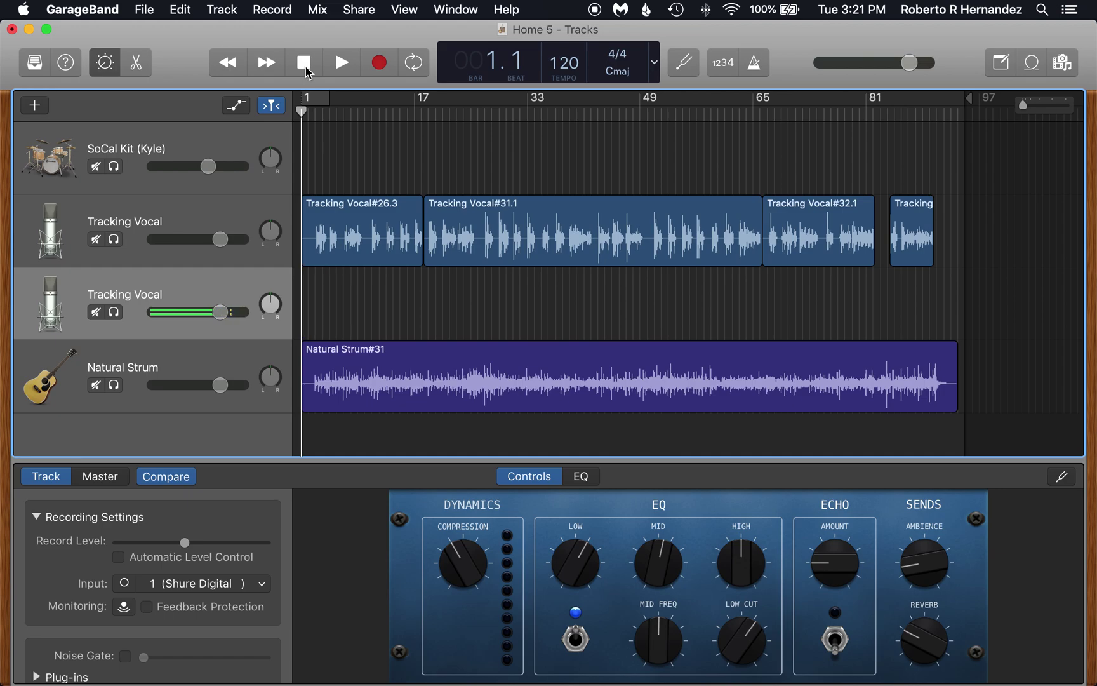
right_click(178, 304)
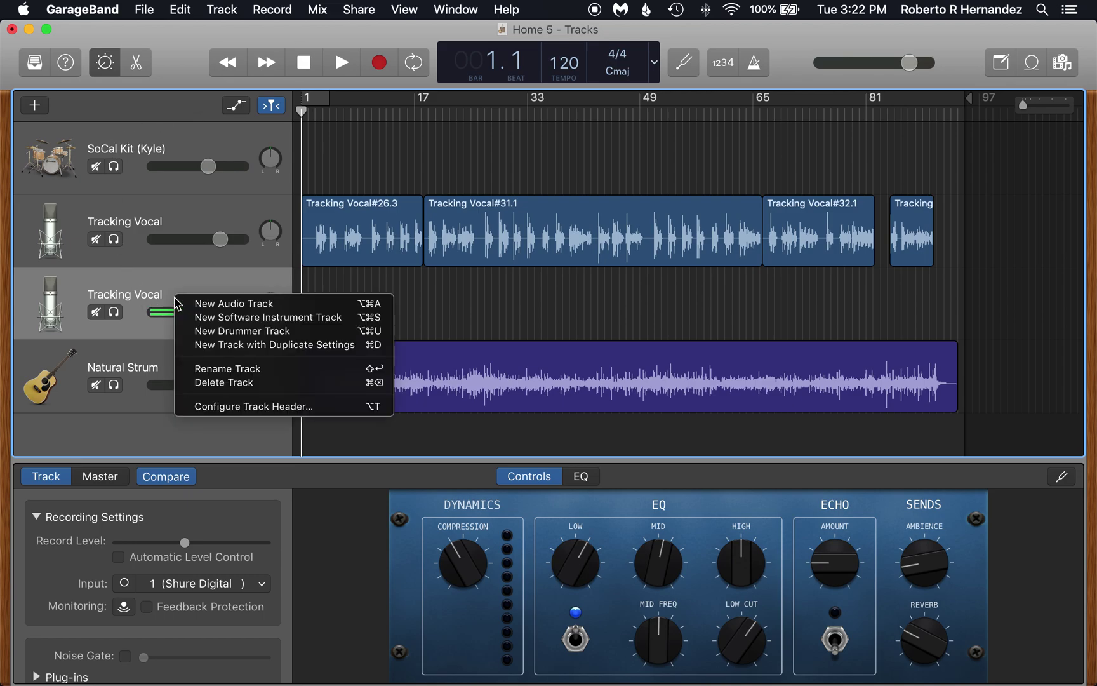
click(202, 383)
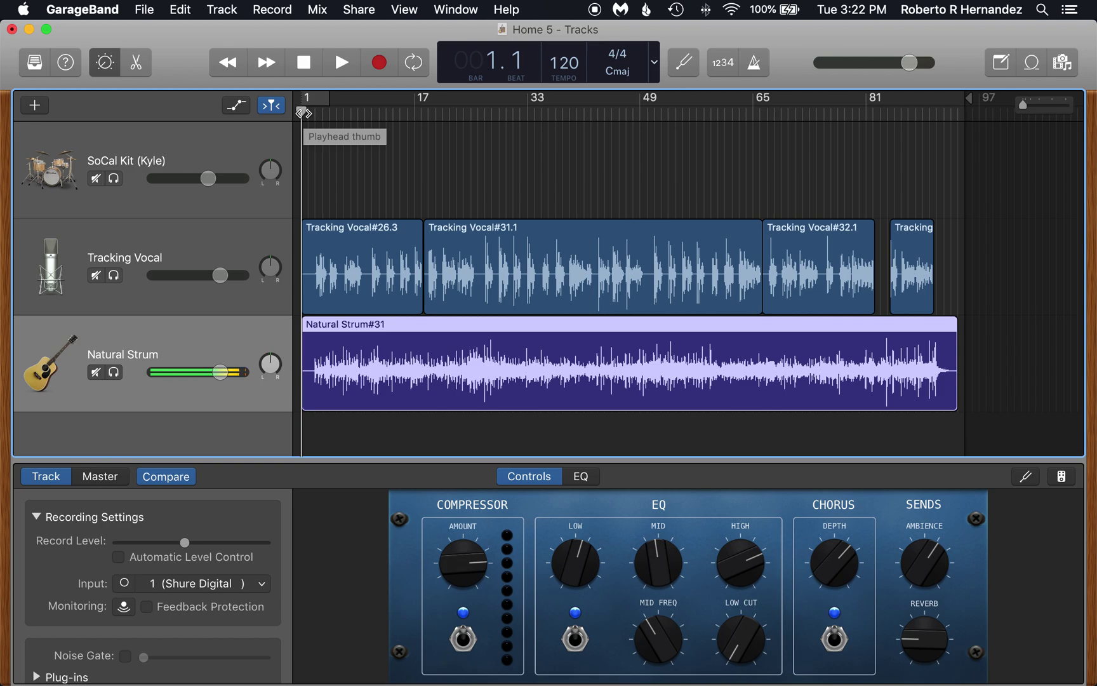
mouse_move(304, 114)
mouse_down()
mouse_move(314, 114)
mouse_move(294, 119)
mouse_up()
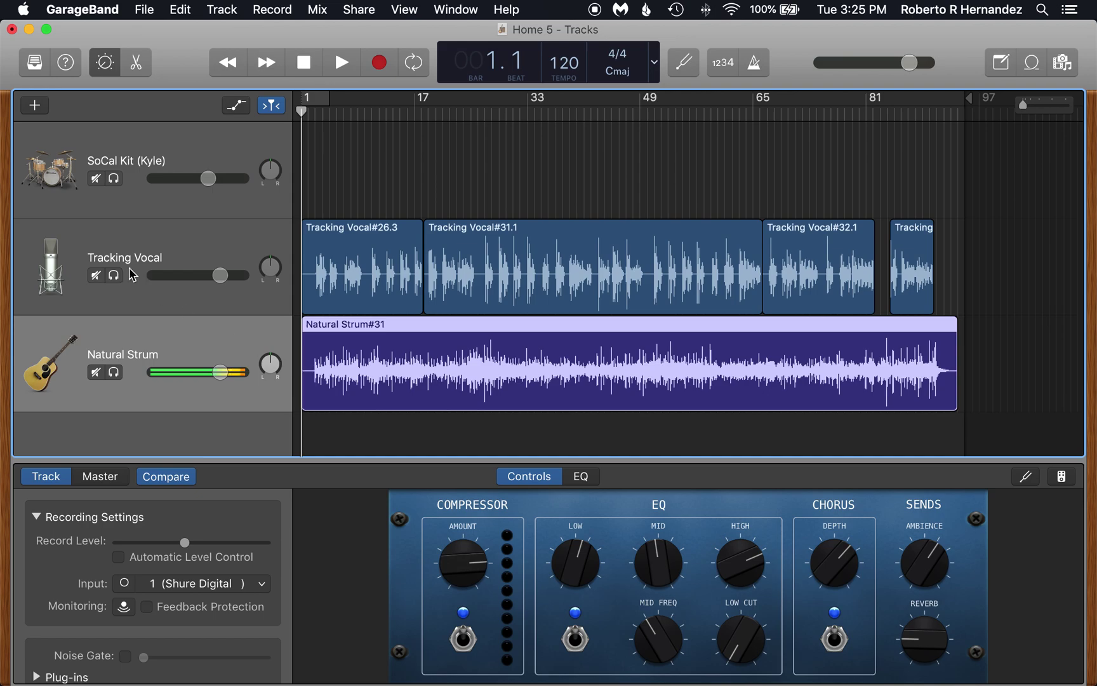
Solo the Natural Strum track and play its first three bars.
click(114, 372)
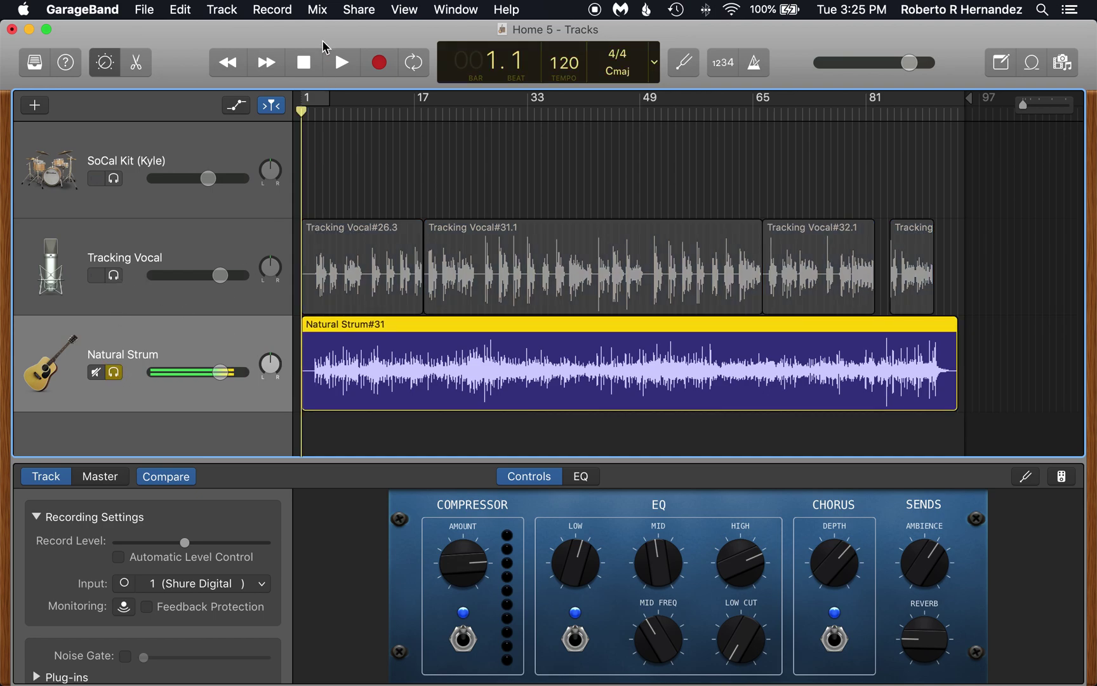
click(343, 62)
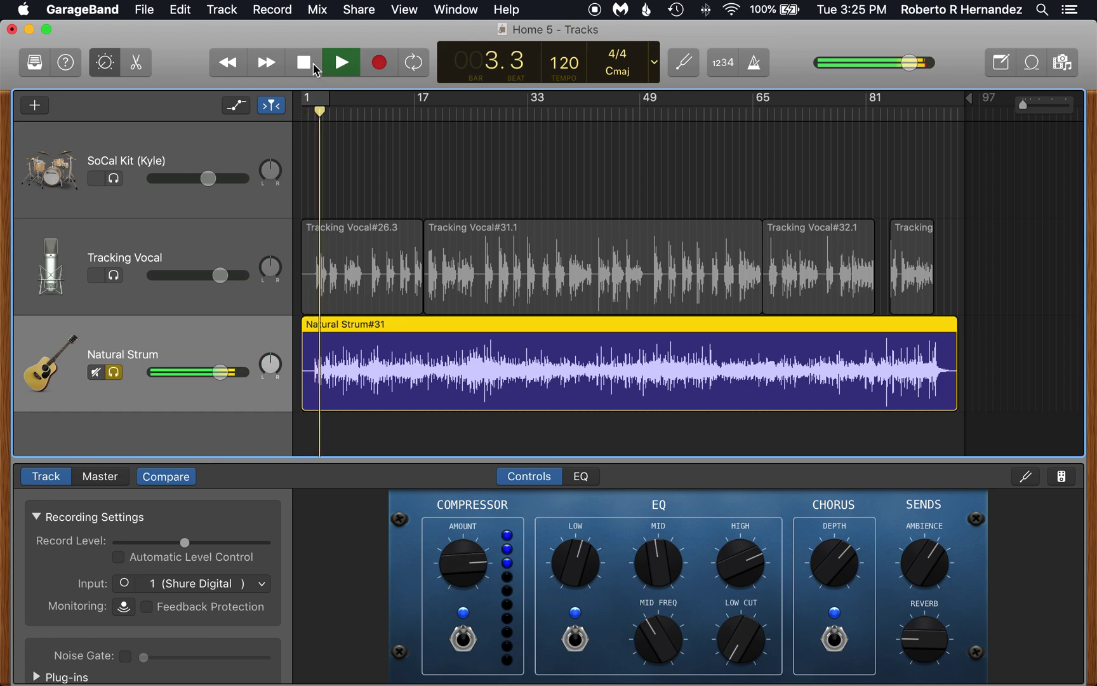
click(306, 64)
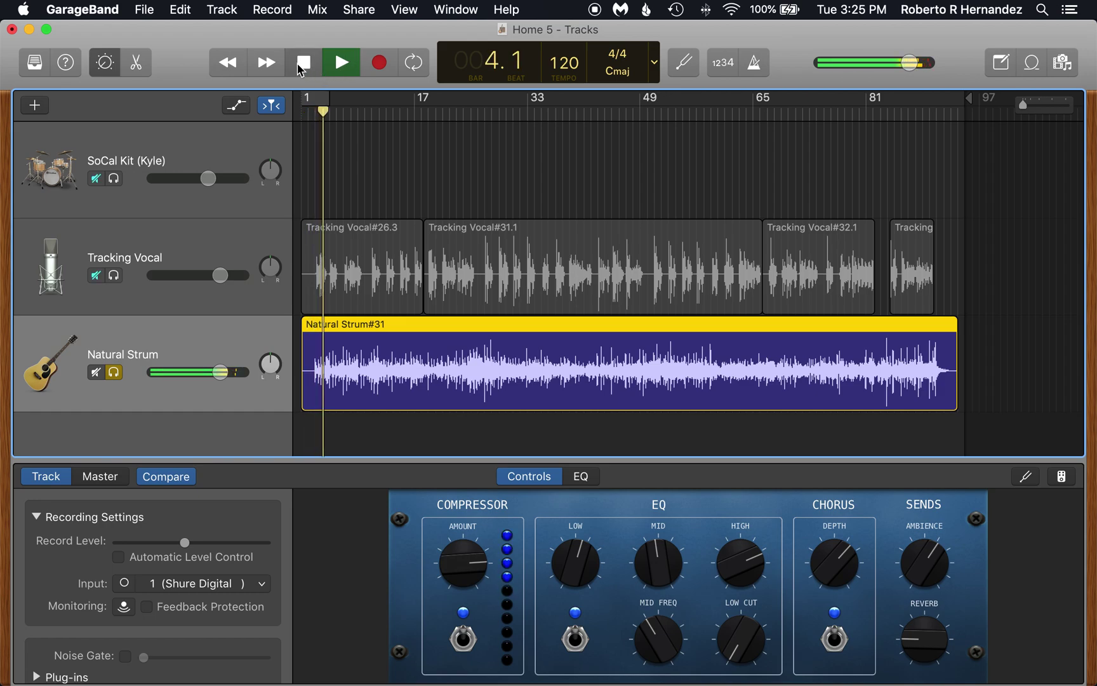
Turn on the metronome and the count-in, and return the playhead to the start.
click(755, 63)
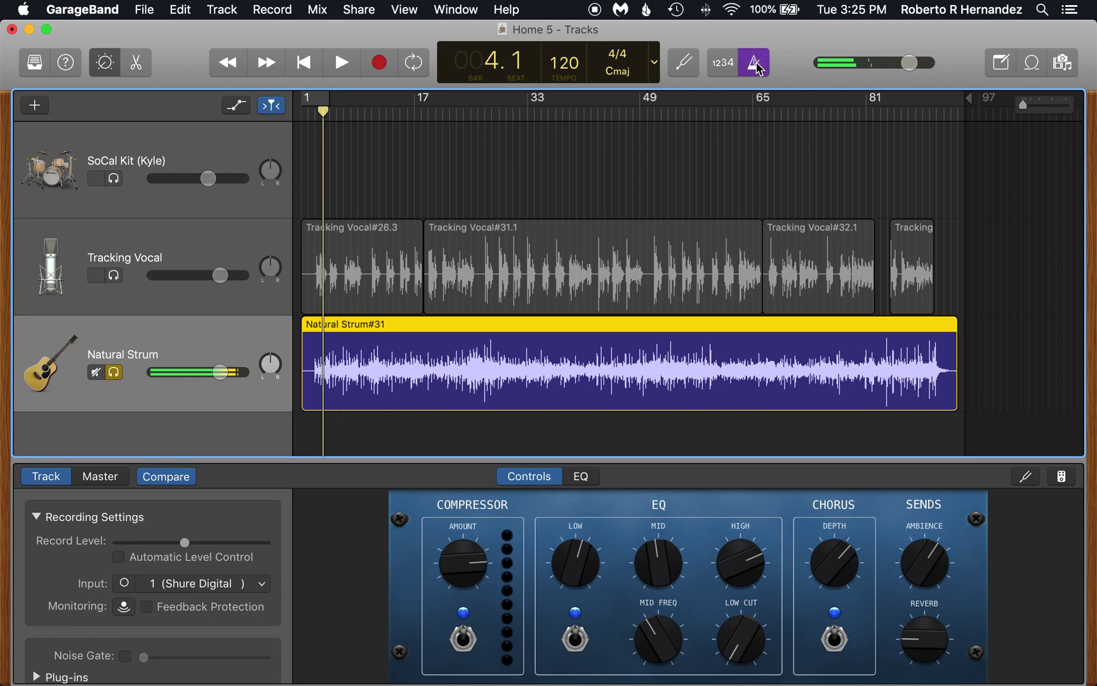
click(724, 69)
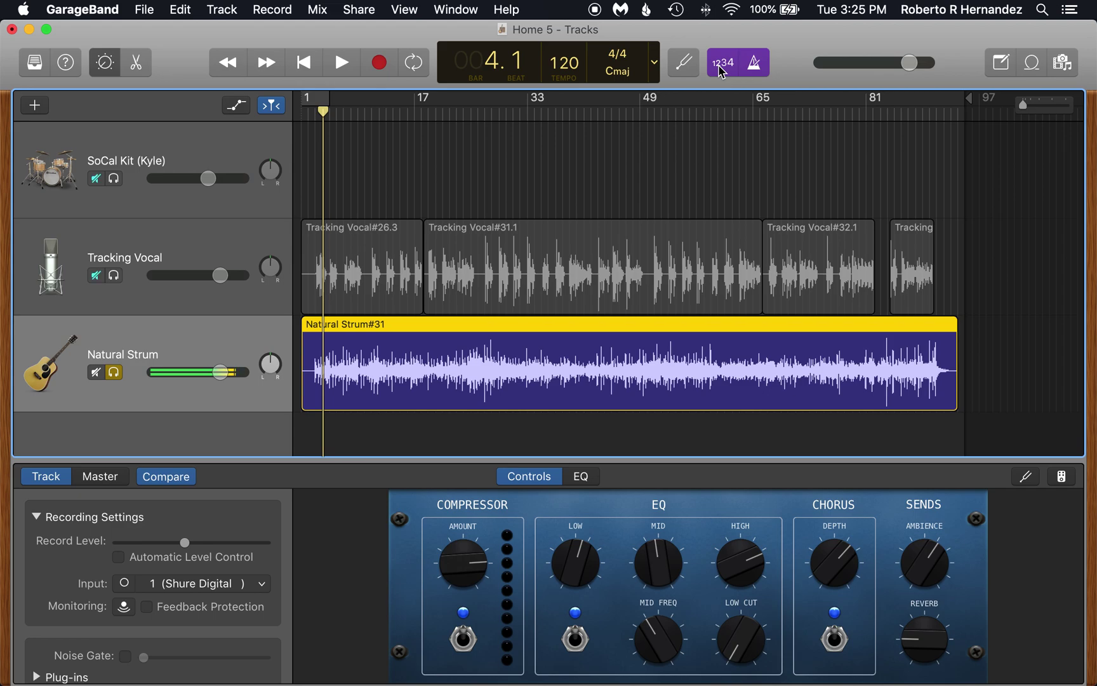
click(304, 63)
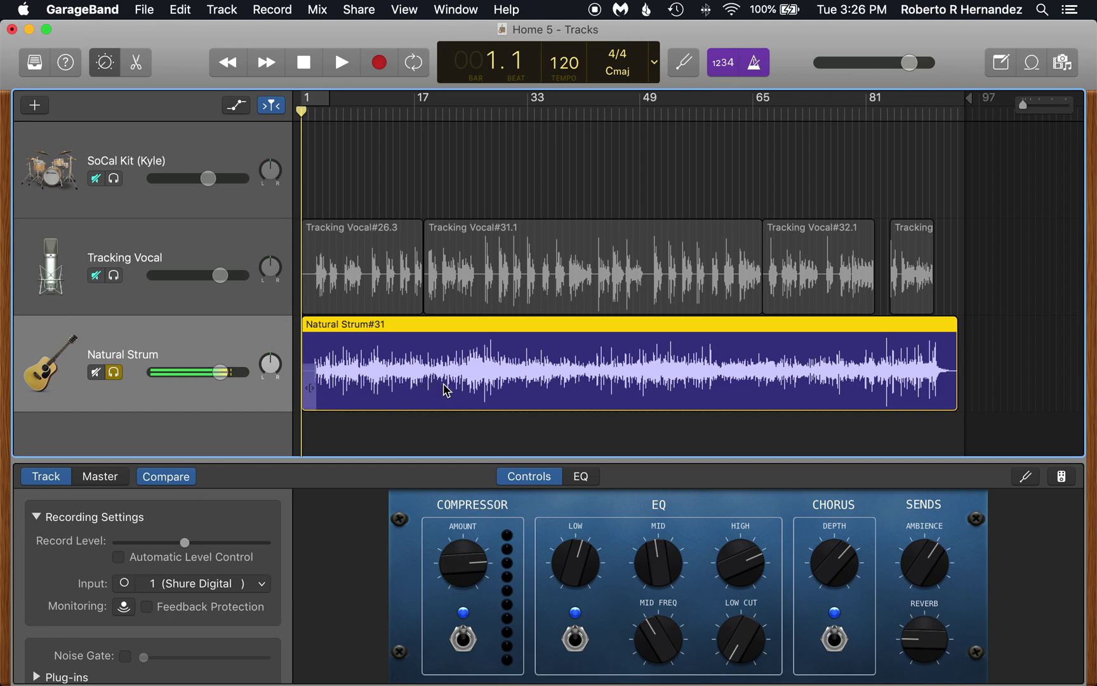
Turn off the count-in, and switch the metronome off and back on.
click(726, 58)
click(760, 66)
click(760, 66)
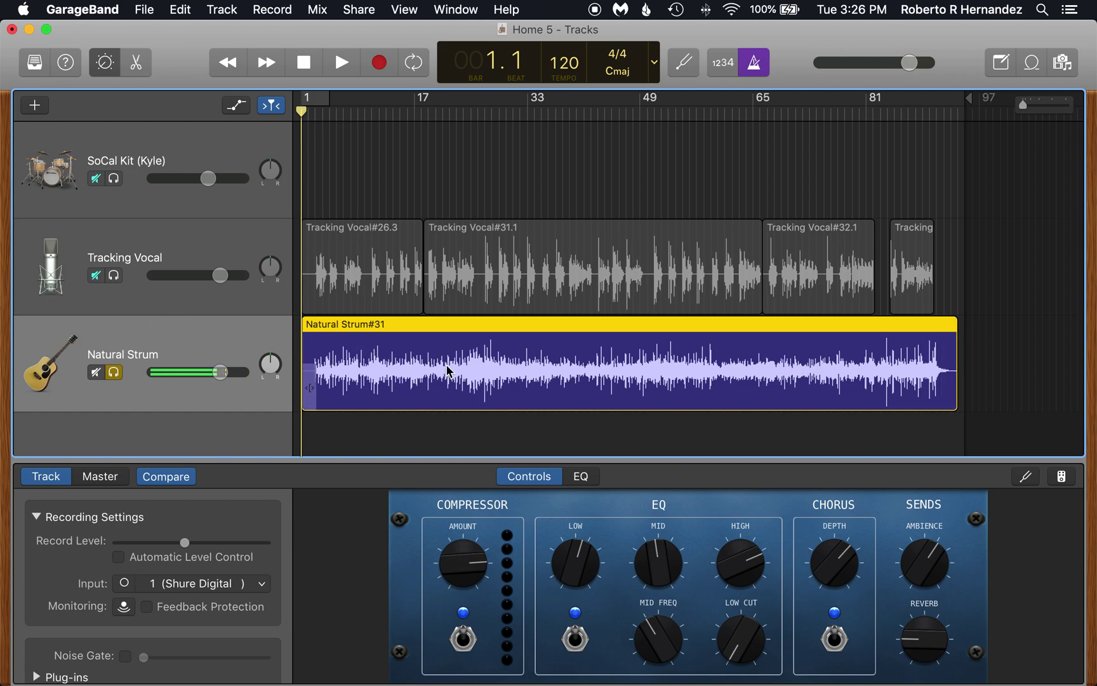
scroll(449, 371, down, 1)
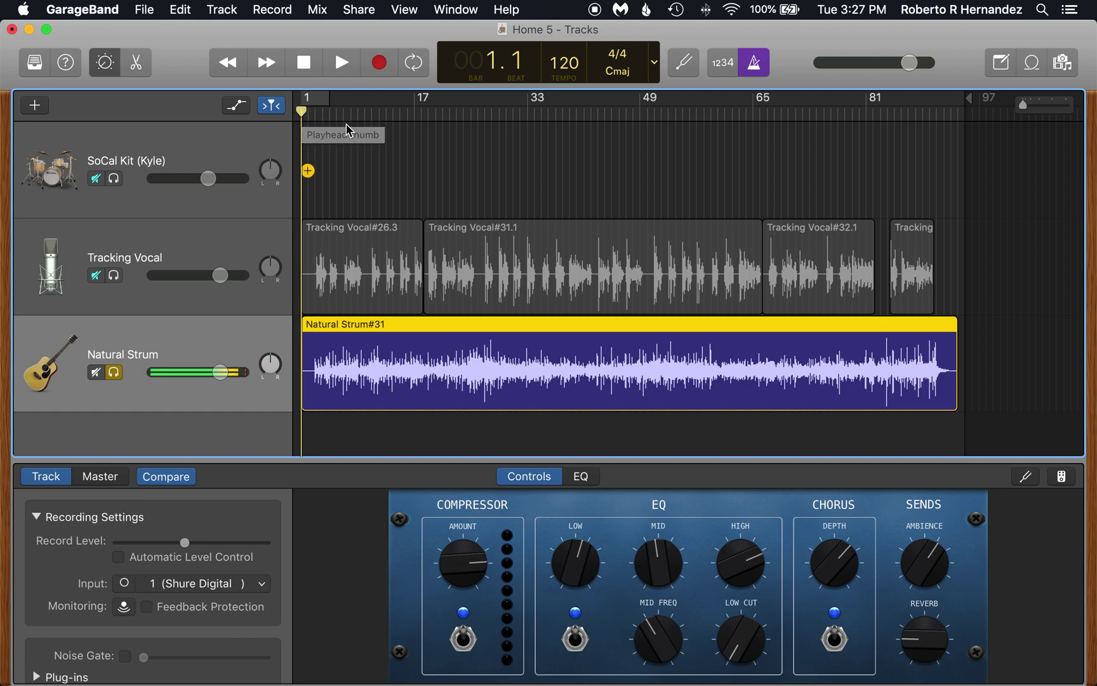
Solo the Tracking Vocal track and remove the solo from the Natural Strum track.
click(114, 275)
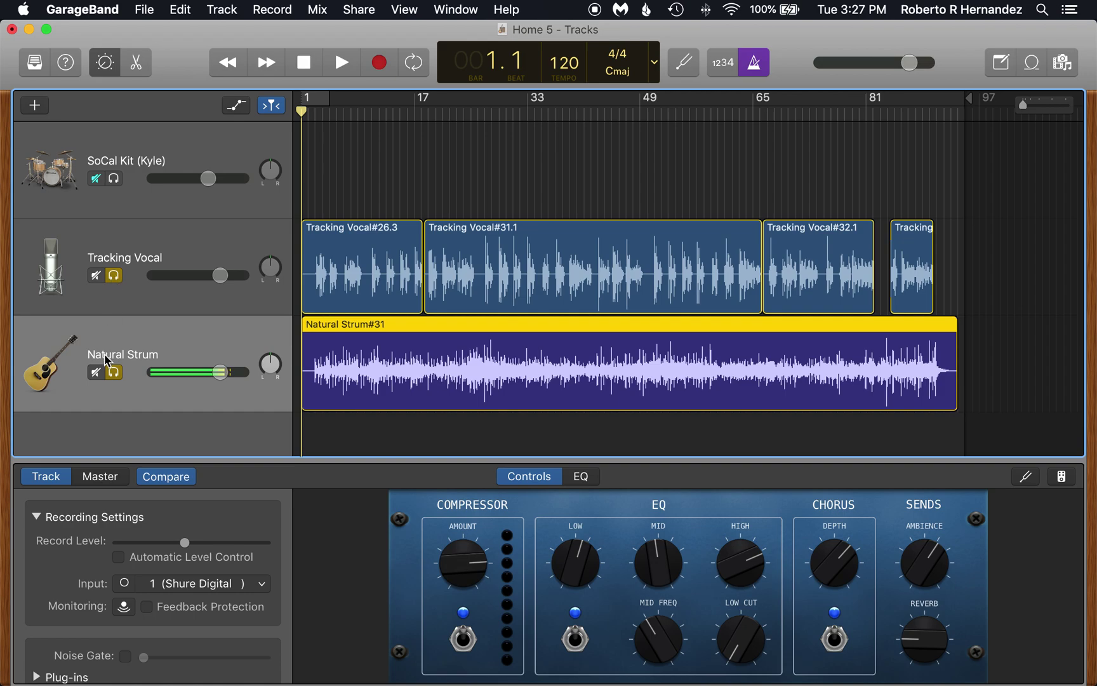
click(114, 374)
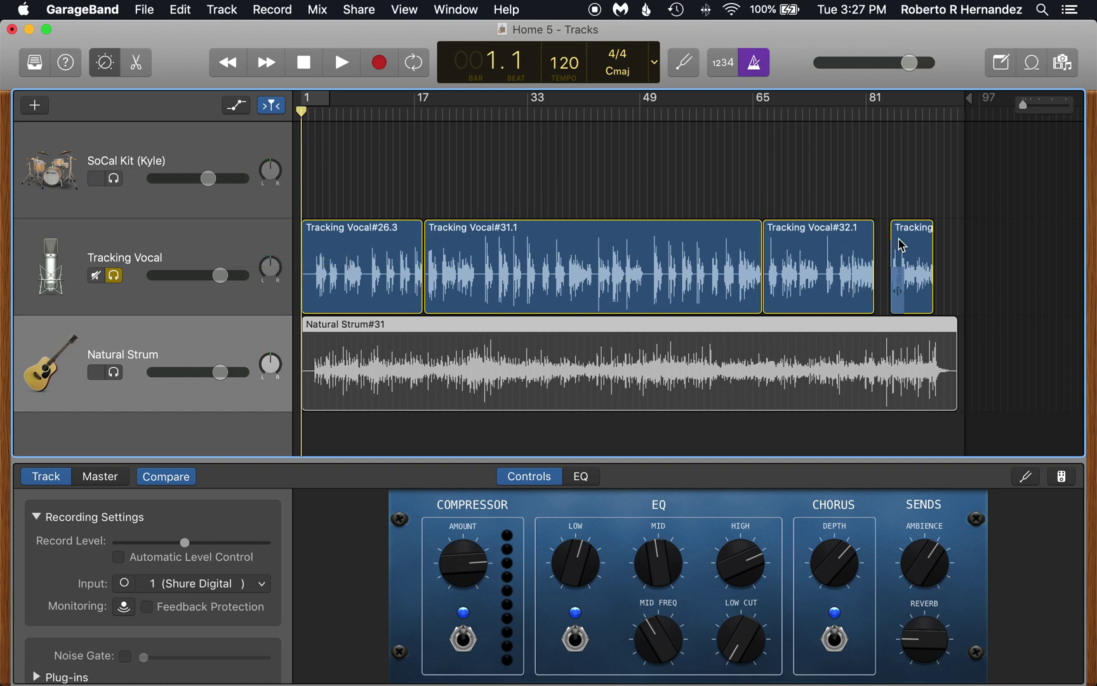
click(1051, 107)
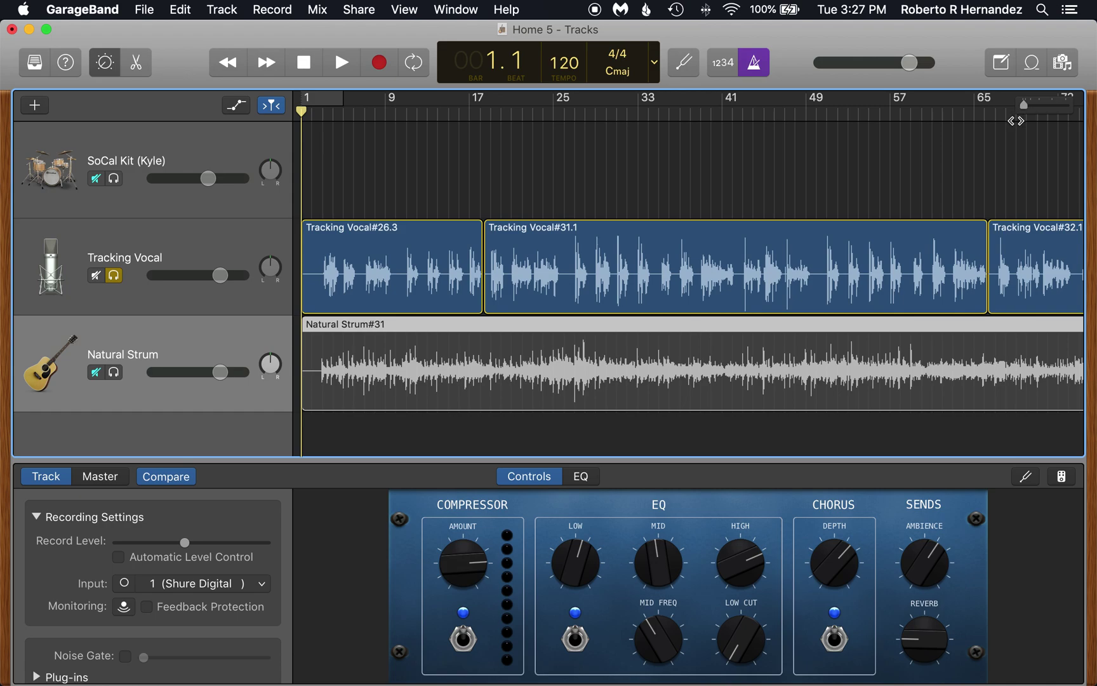
drag(1024, 107, 995, 108)
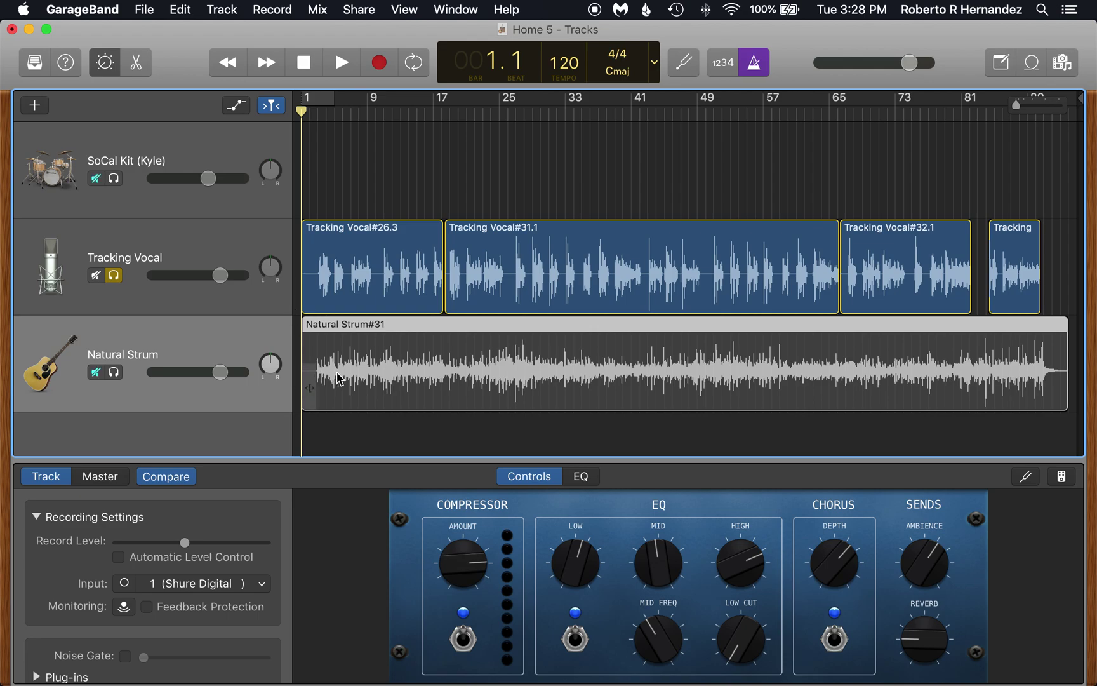
Toggle the metronome off and on again.
click(755, 68)
click(755, 69)
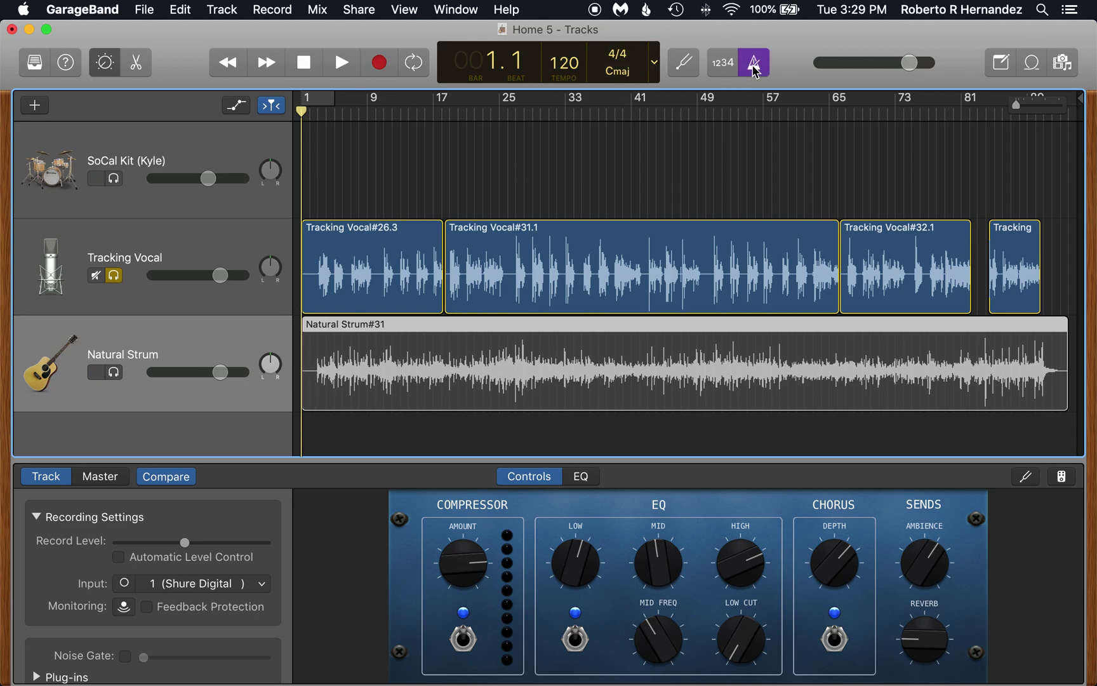
click(718, 70)
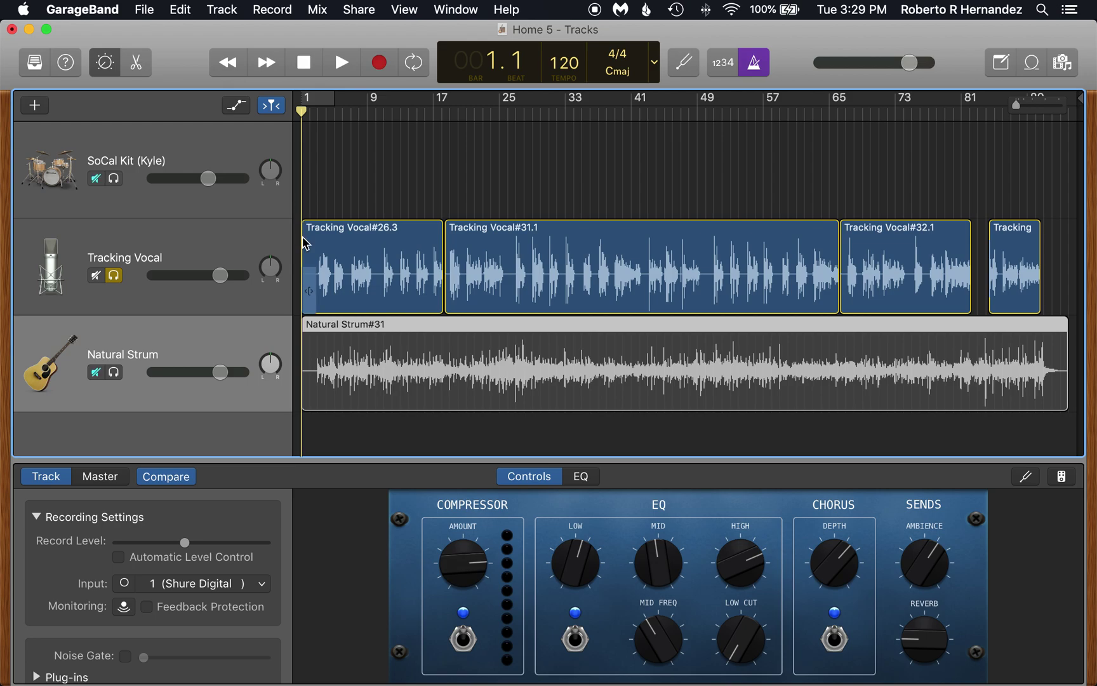
Select only the Tracking Vocal#26.3 region and open it in the audio editor.
click(356, 168)
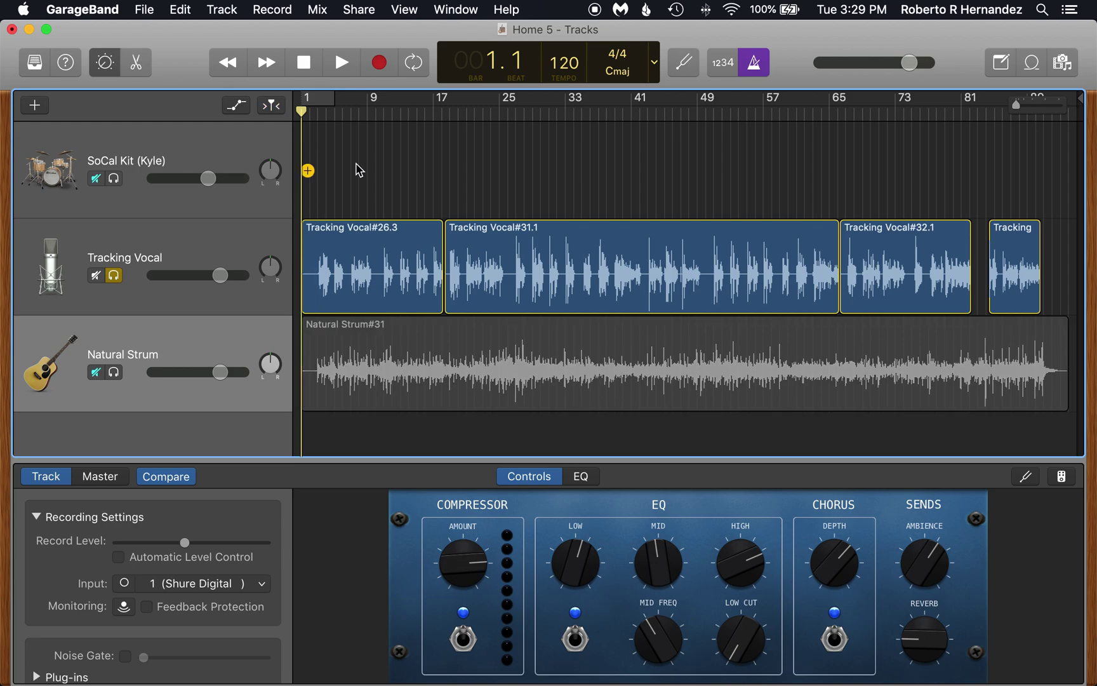
click(361, 247)
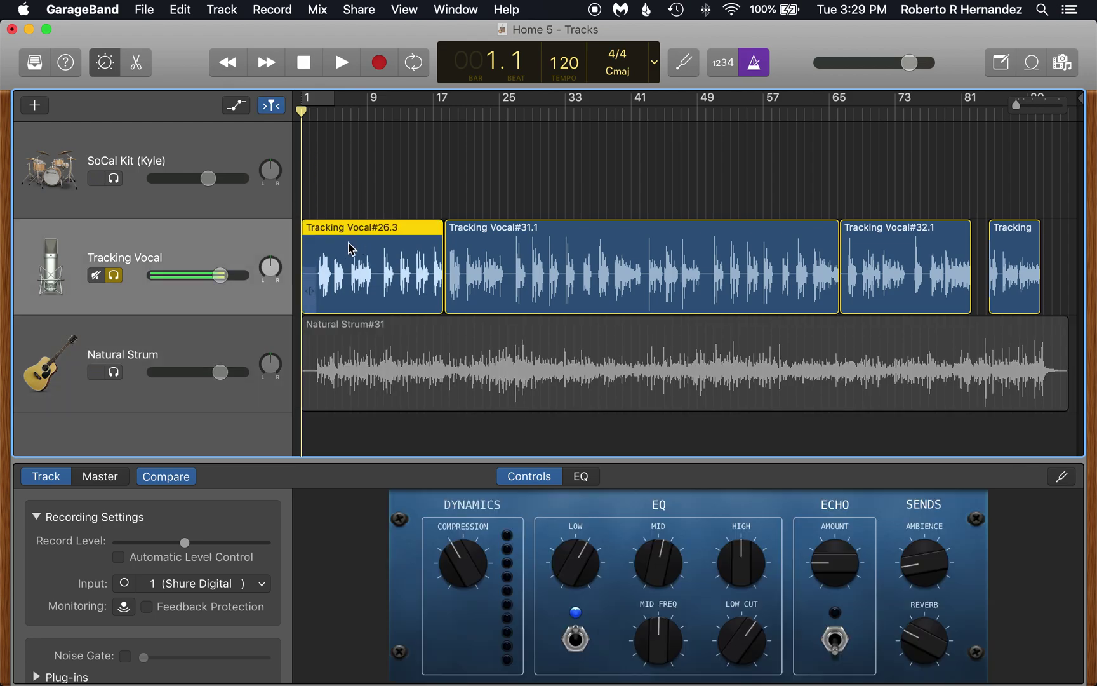
click(139, 63)
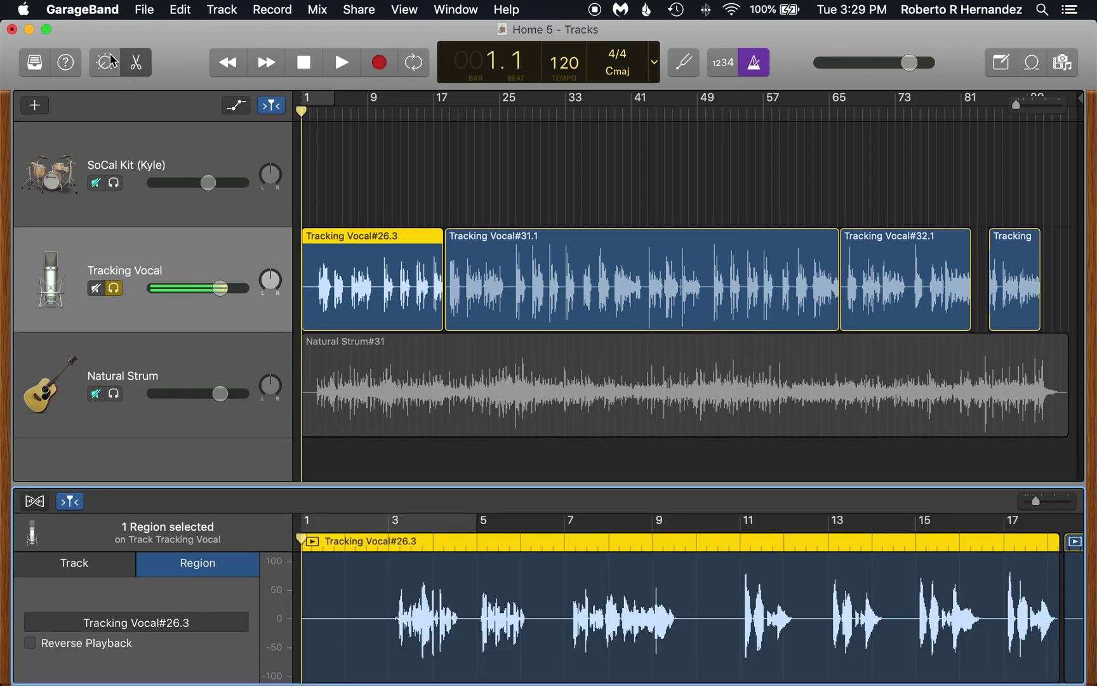
Compare the vocal track's Smart Controls with the audio editor, viewing regions Tracking Vocal#31.1 and Tracking Vocal#26.3 in the editor.
click(110, 71)
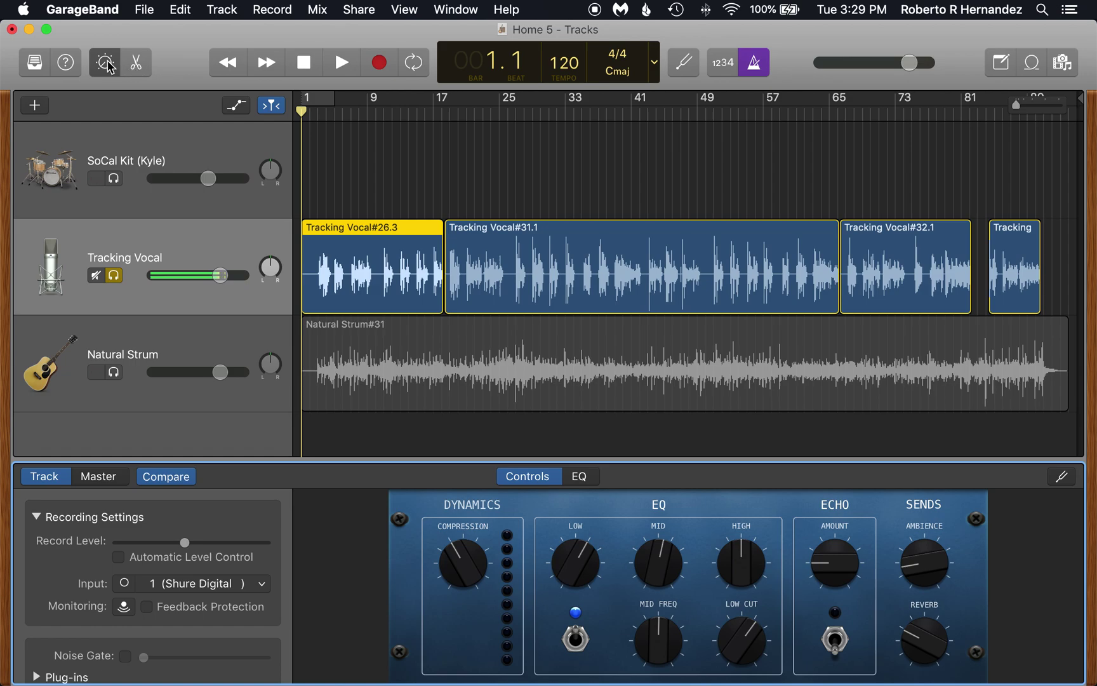
click(141, 70)
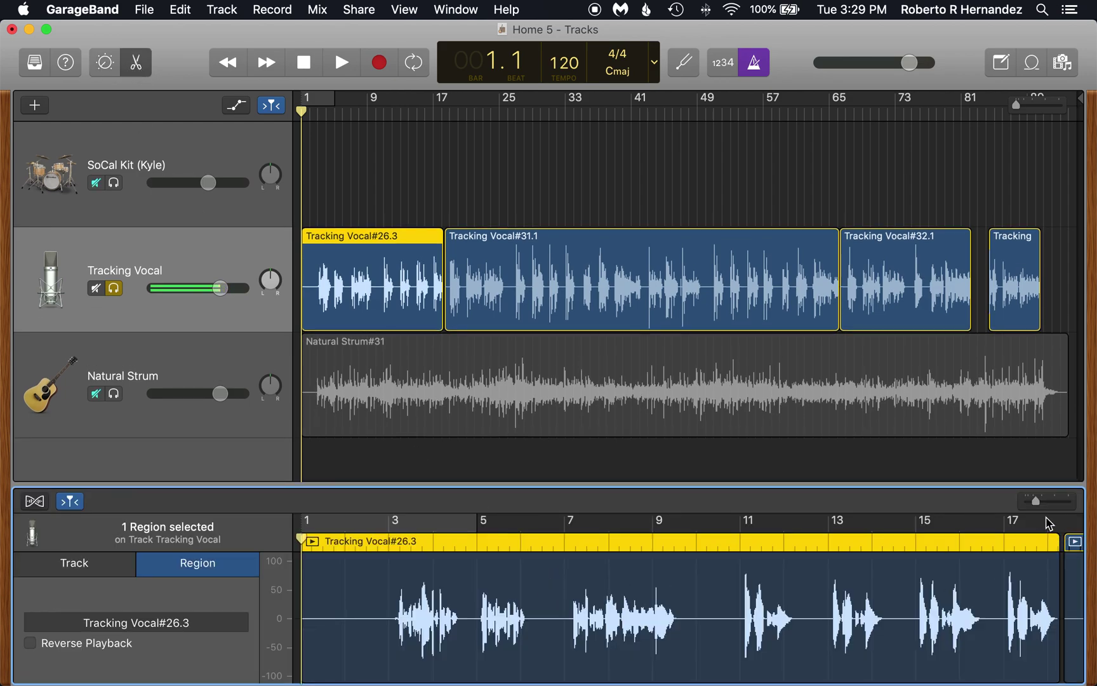
drag(1035, 506, 1035, 507)
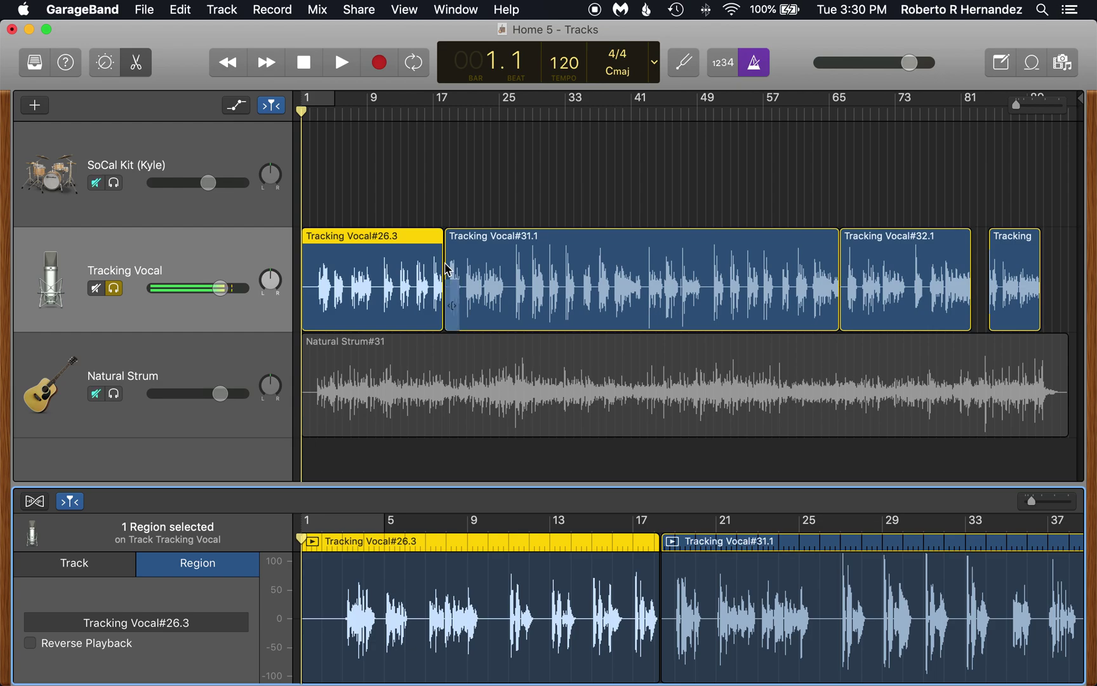
click(465, 240)
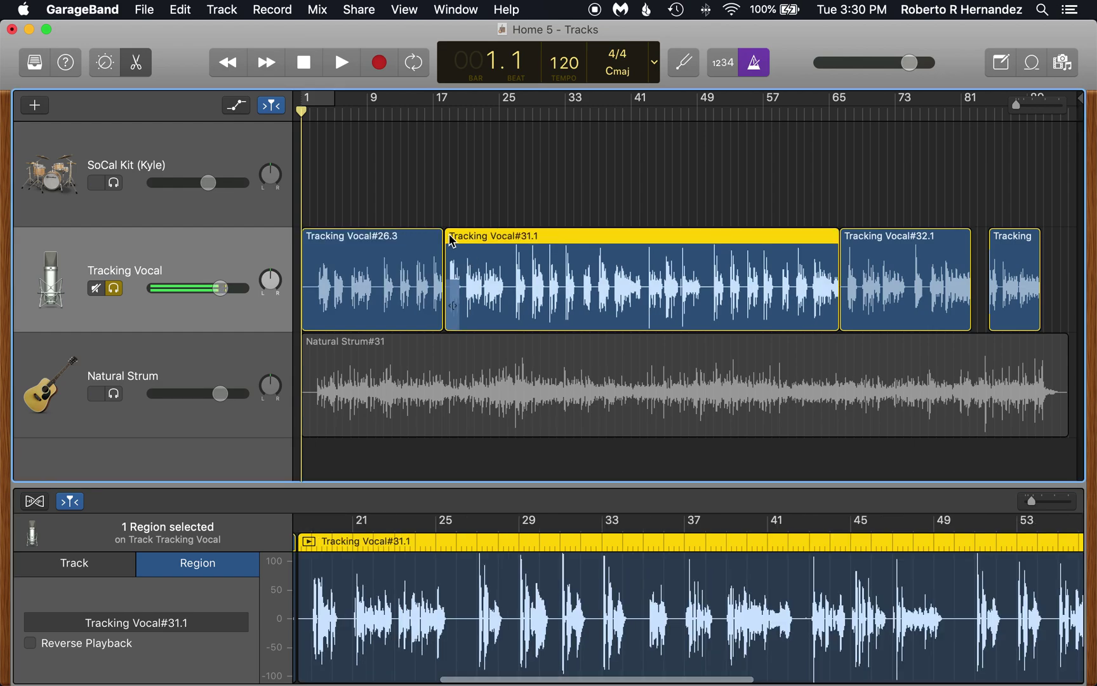
click(397, 238)
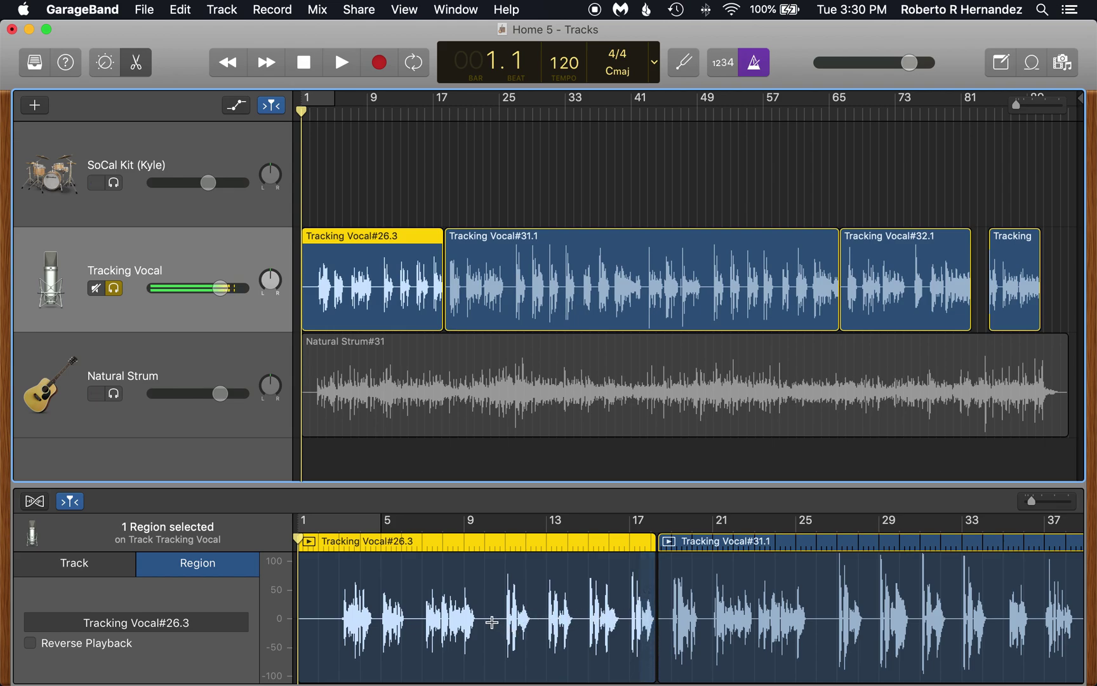
Split the Tracking Vocal#26.3 region between bars 9 and 13 in the audio editor and delete its second part.
click(493, 621)
click(493, 622)
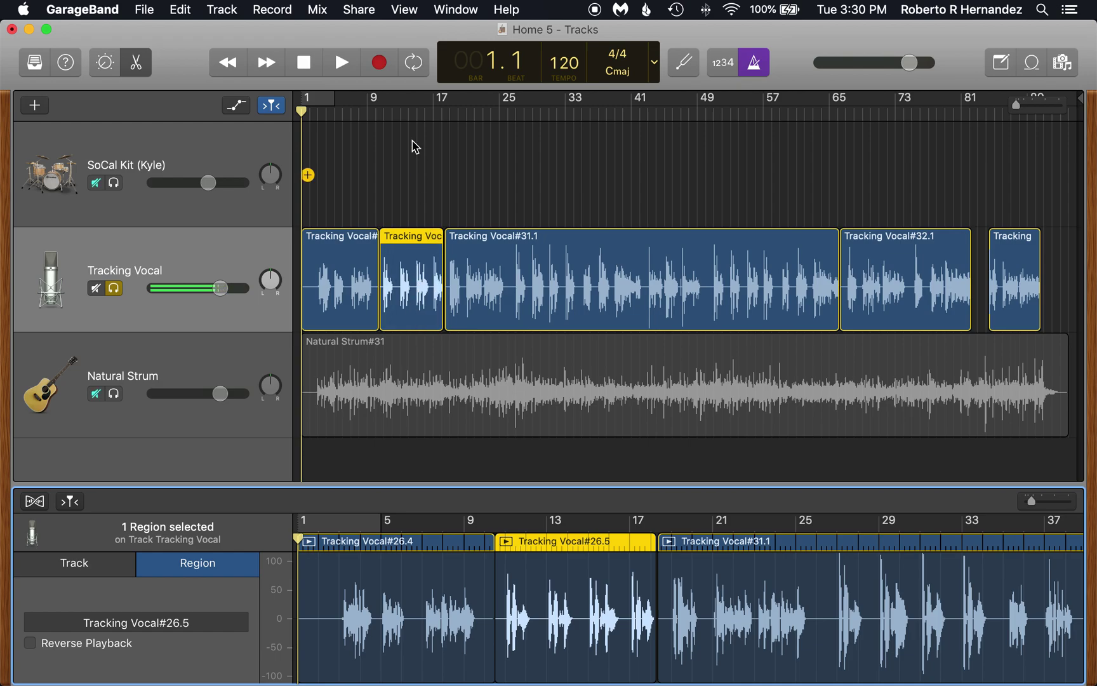
key(Delete)
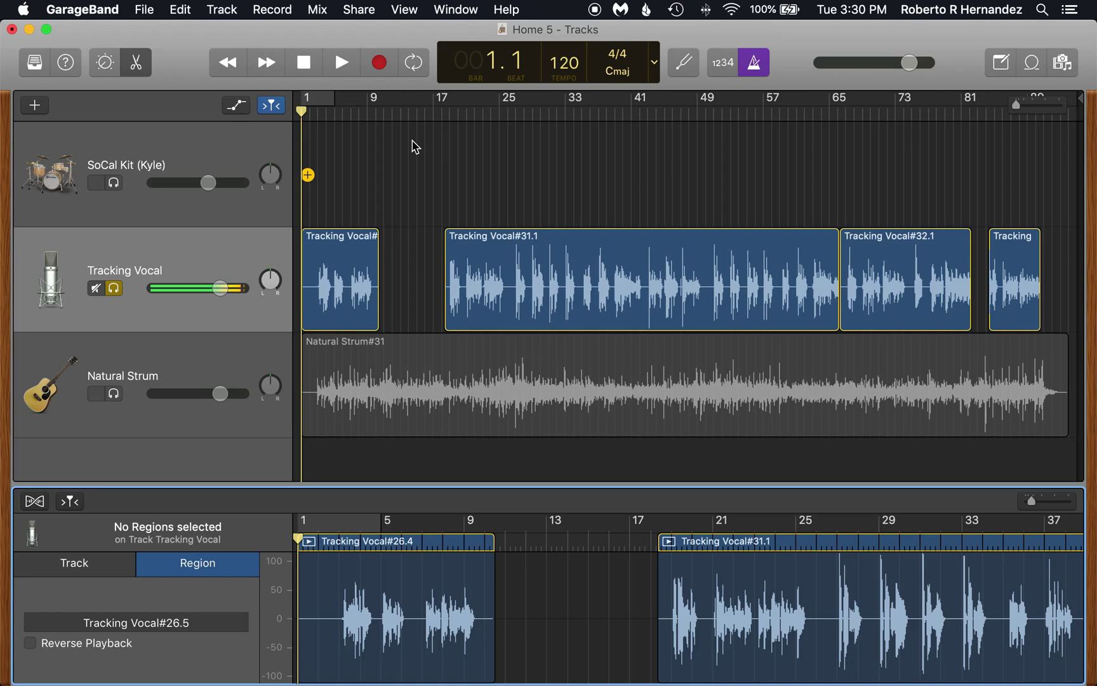
Undo the deletion and the split of the first vocal region, and look over the editing commands.
key(super+z)
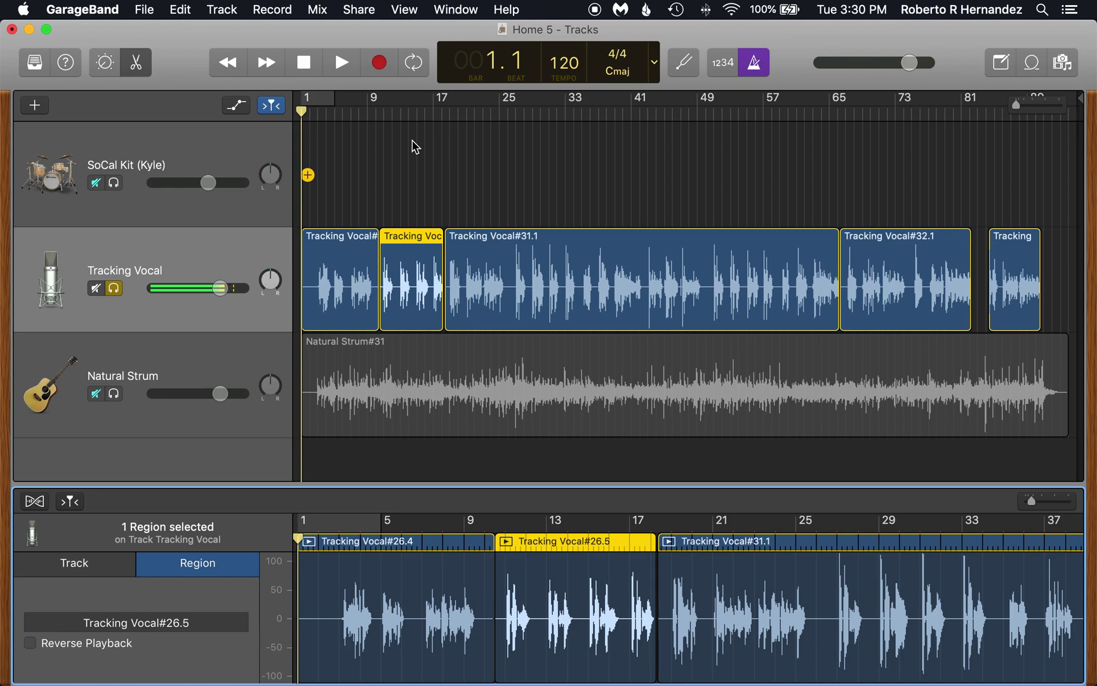
key(super+j)
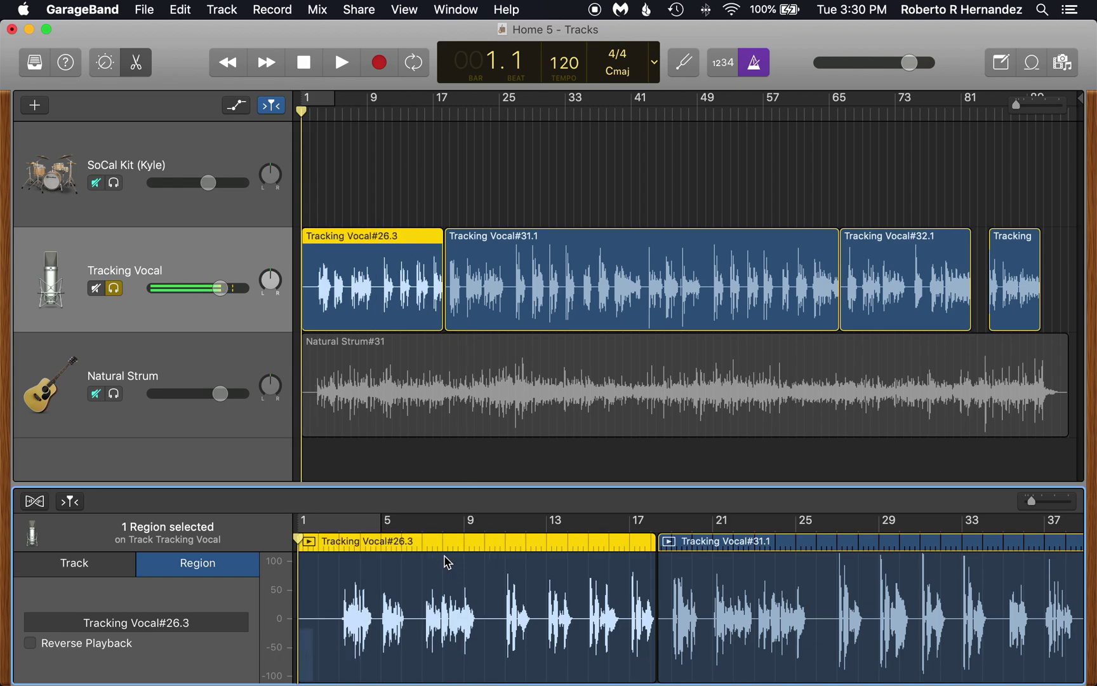
click(186, 11)
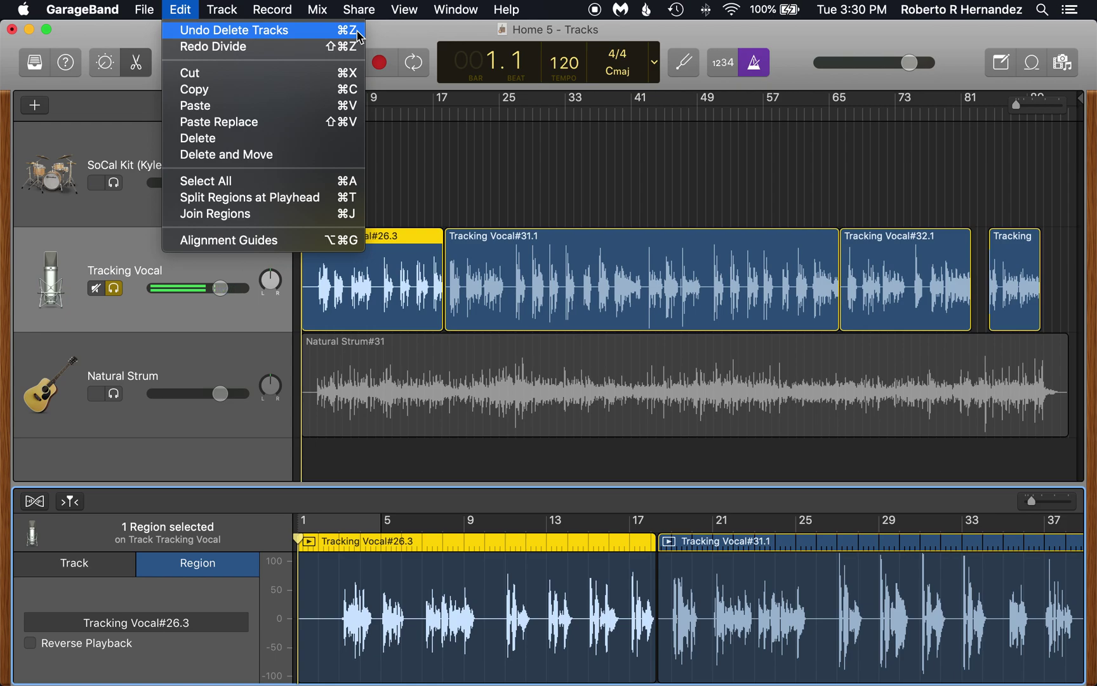
click(524, 177)
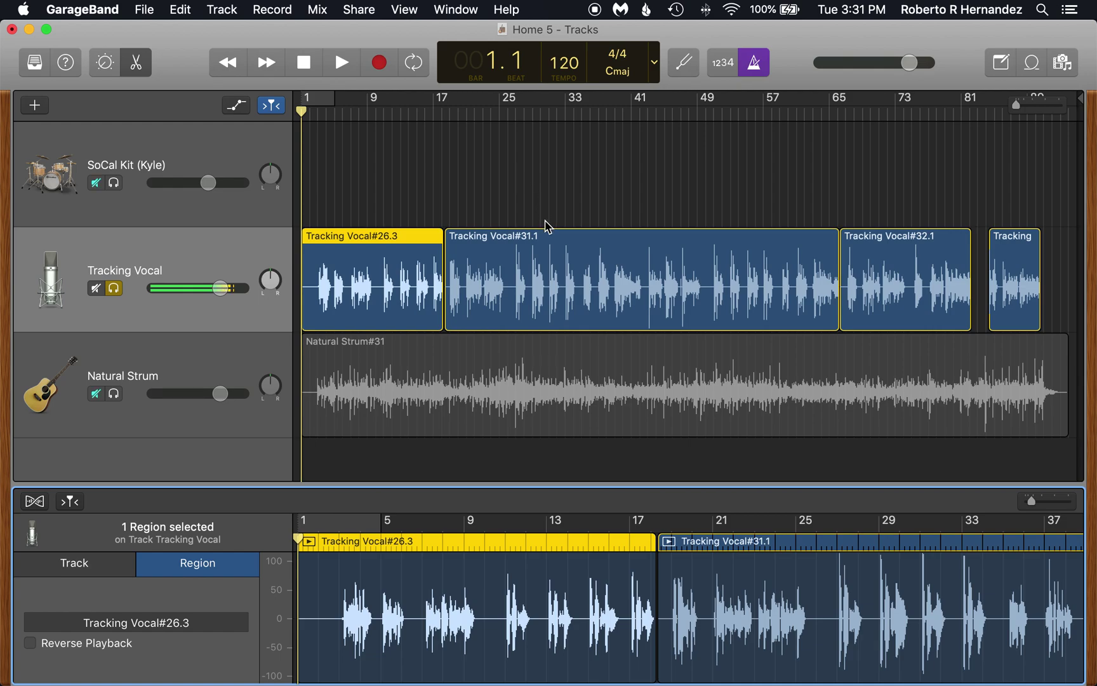
Deselect all regions on the Tracking Vocal track and turn off the metronome.
click(533, 239)
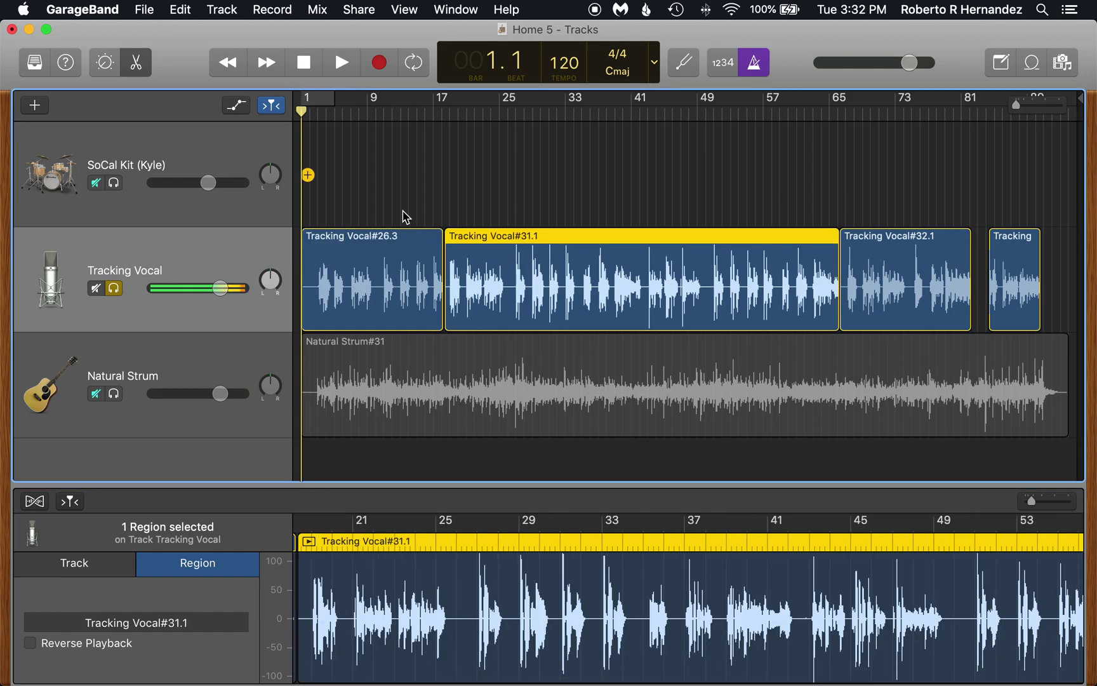
click(405, 217)
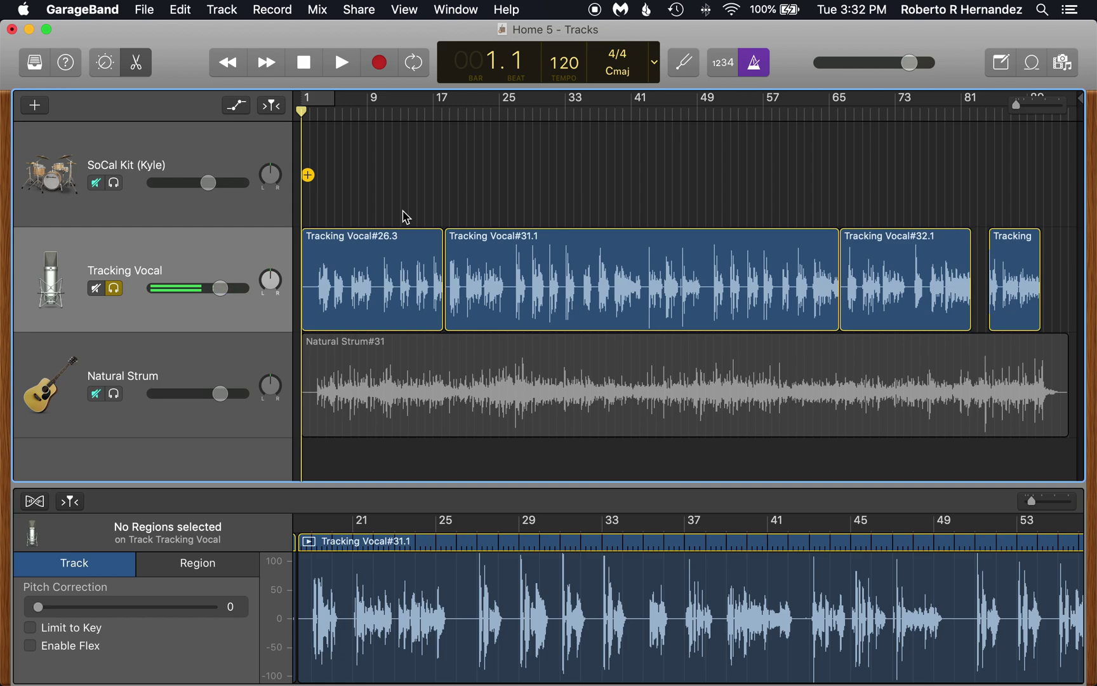
click(760, 63)
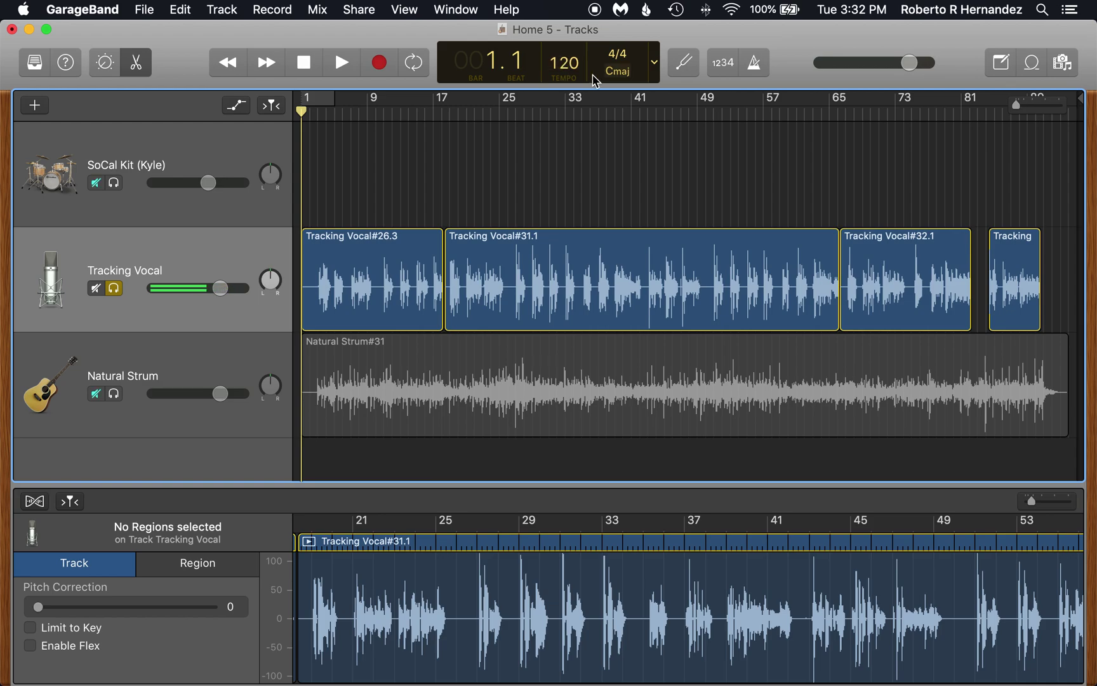
Try a project tempo of 125, restore it to 120, and view the available time signatures.
double_click(564, 61)
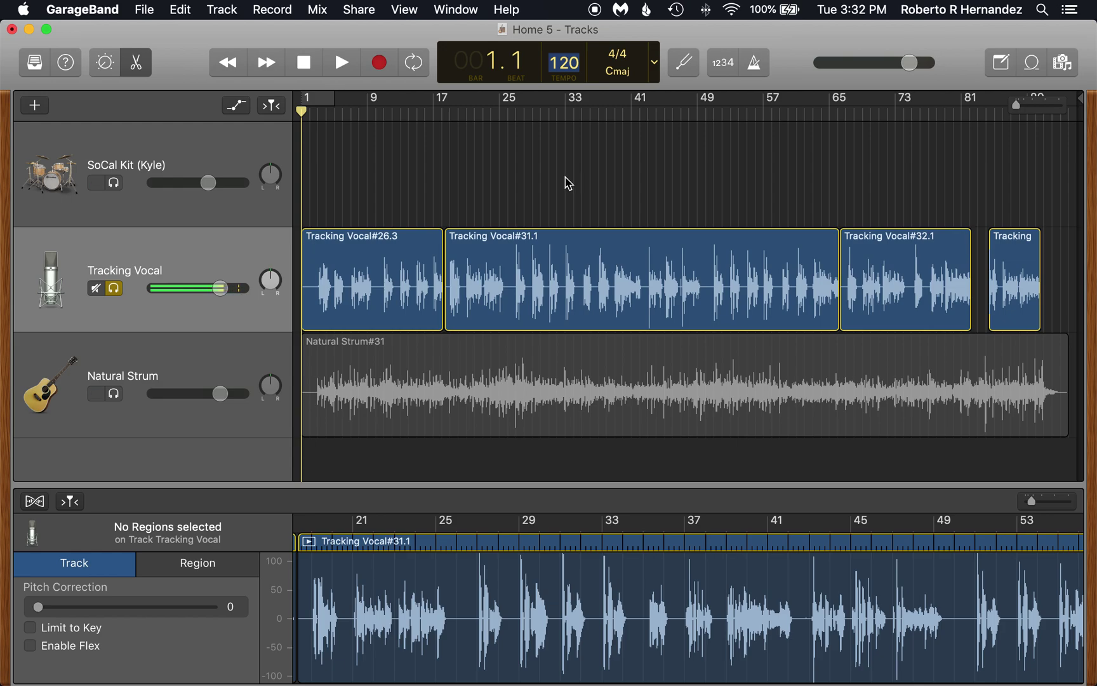
text(125)
key(Return)
key(BackSpace)
text(0)
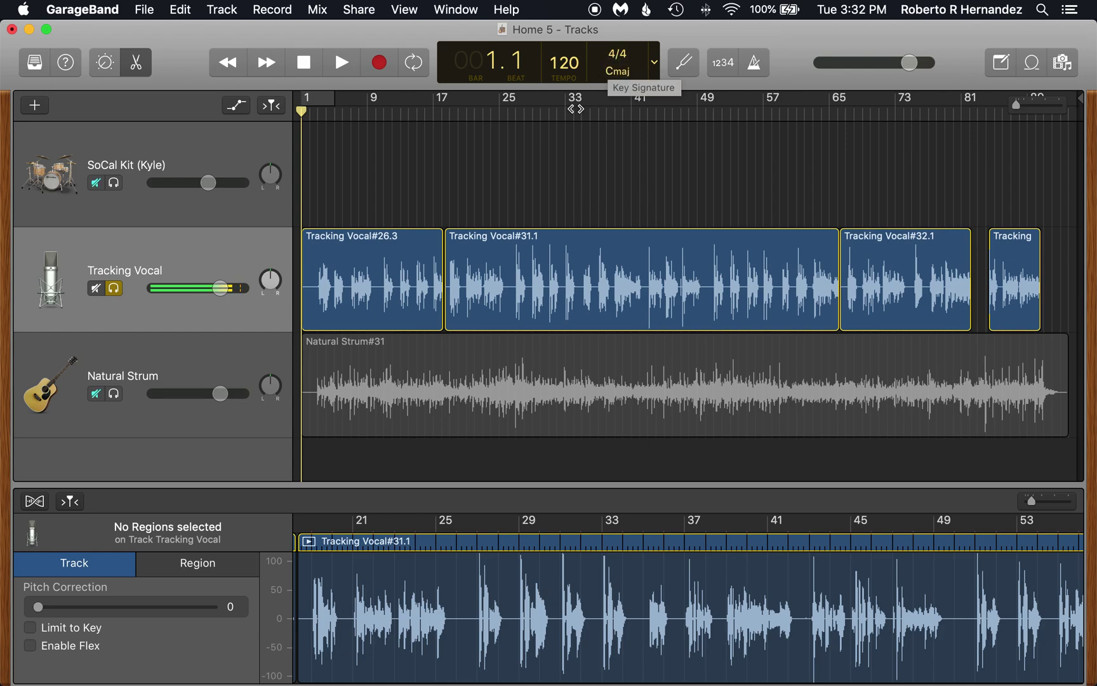
click(622, 57)
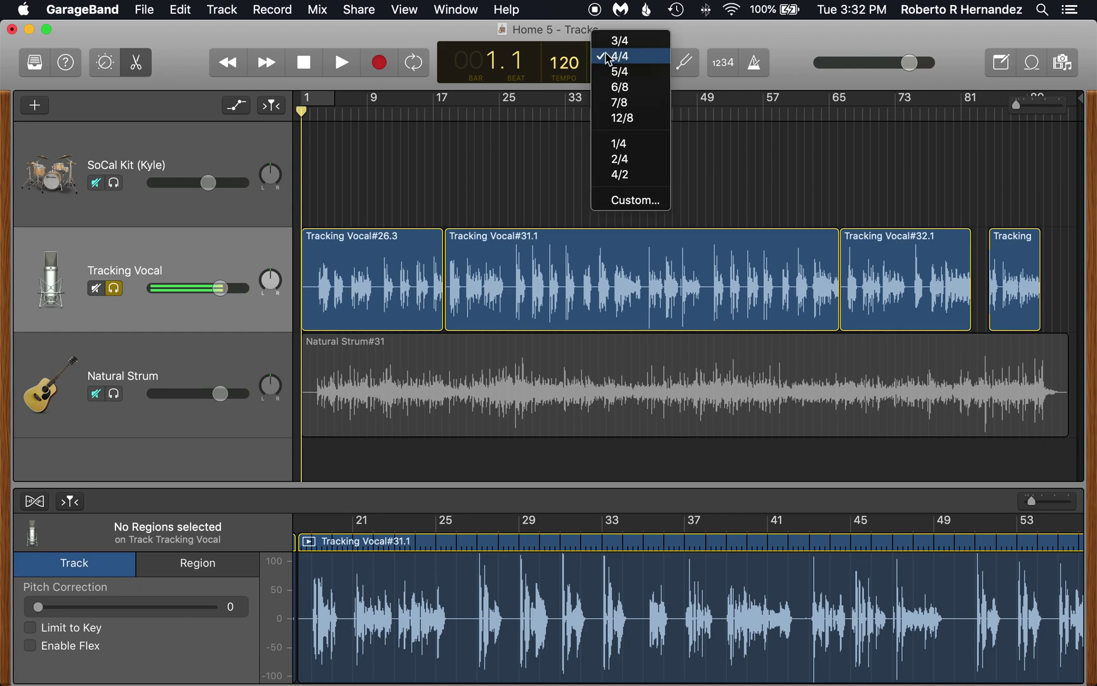
click(421, 29)
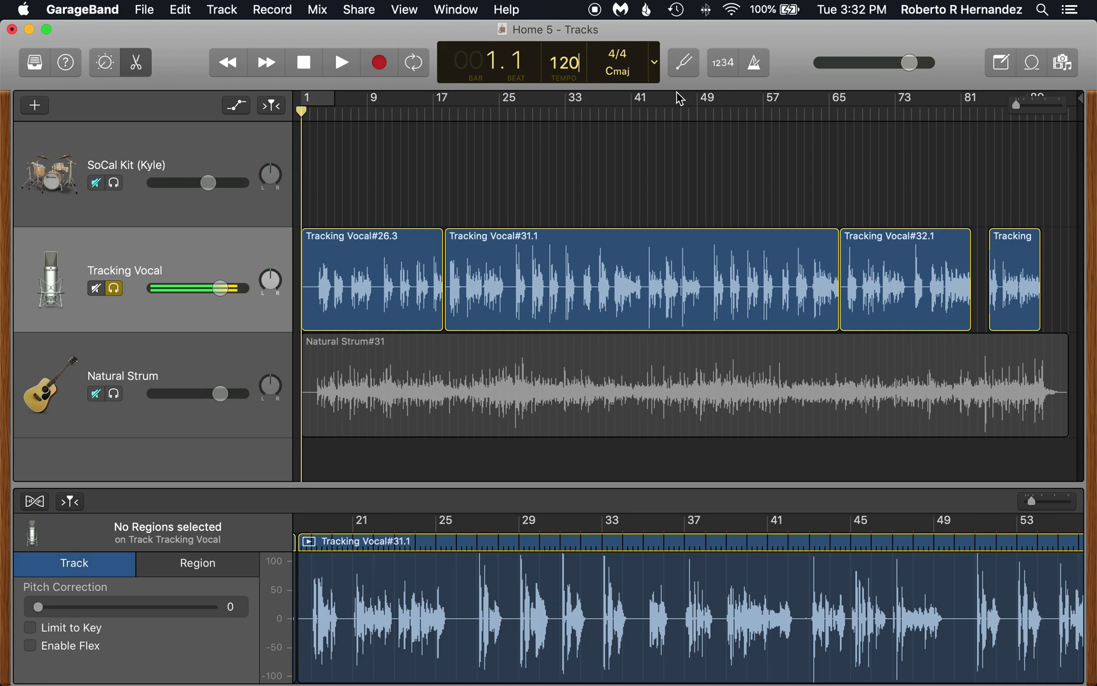
click(219, 289)
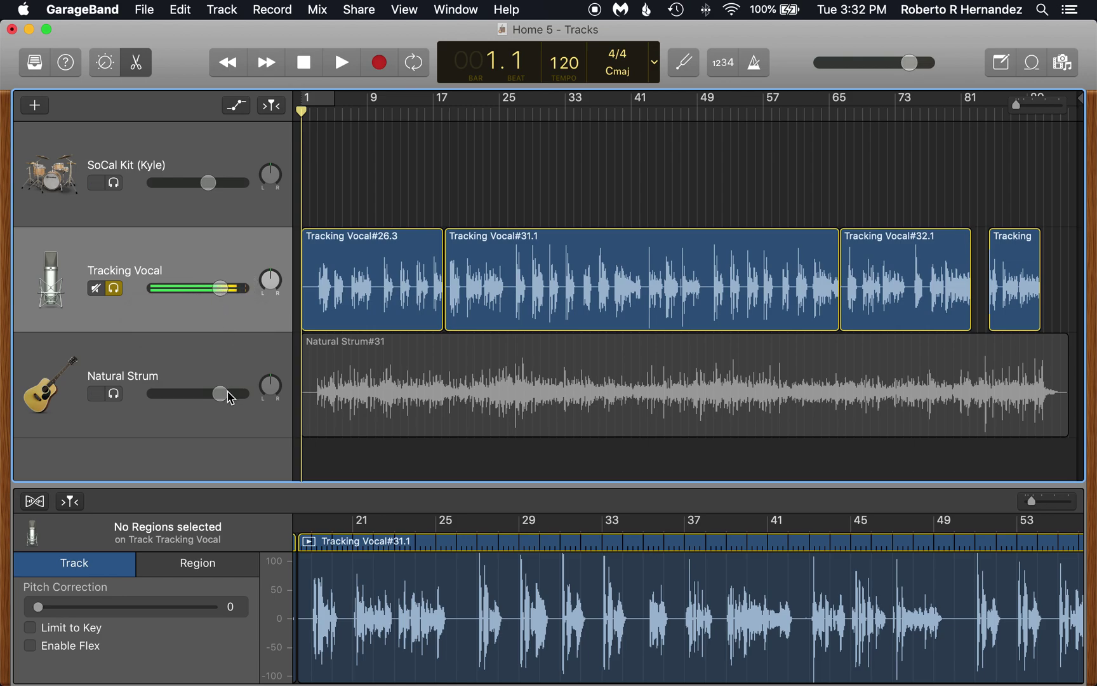
click(220, 394)
click(220, 288)
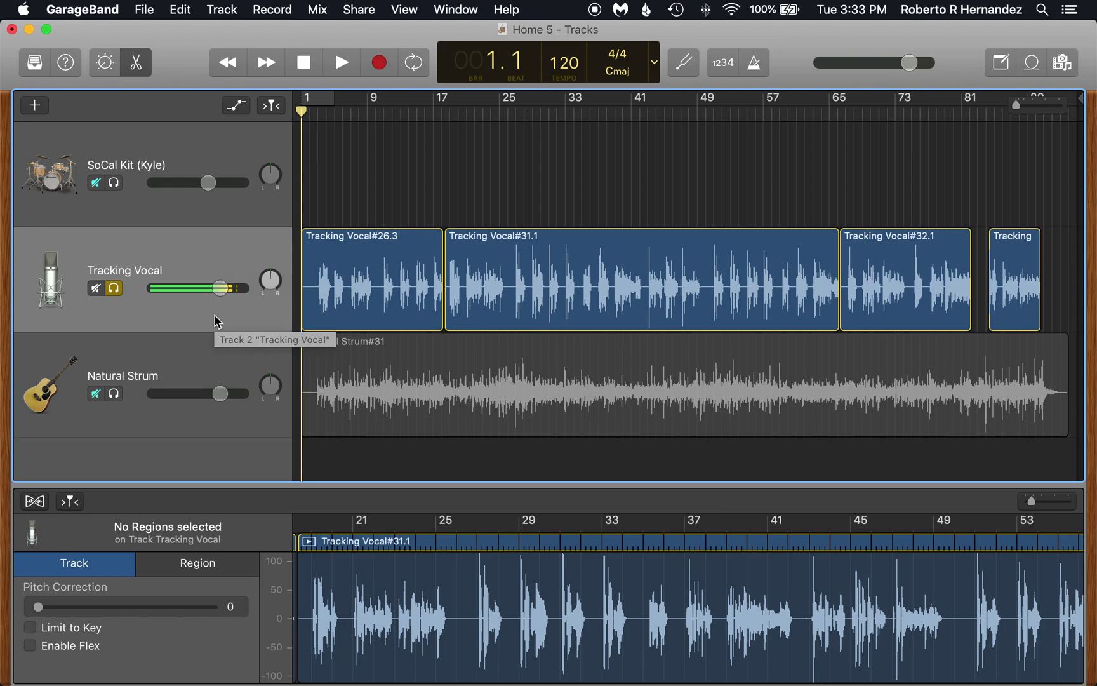
scroll(216, 316, down, 1)
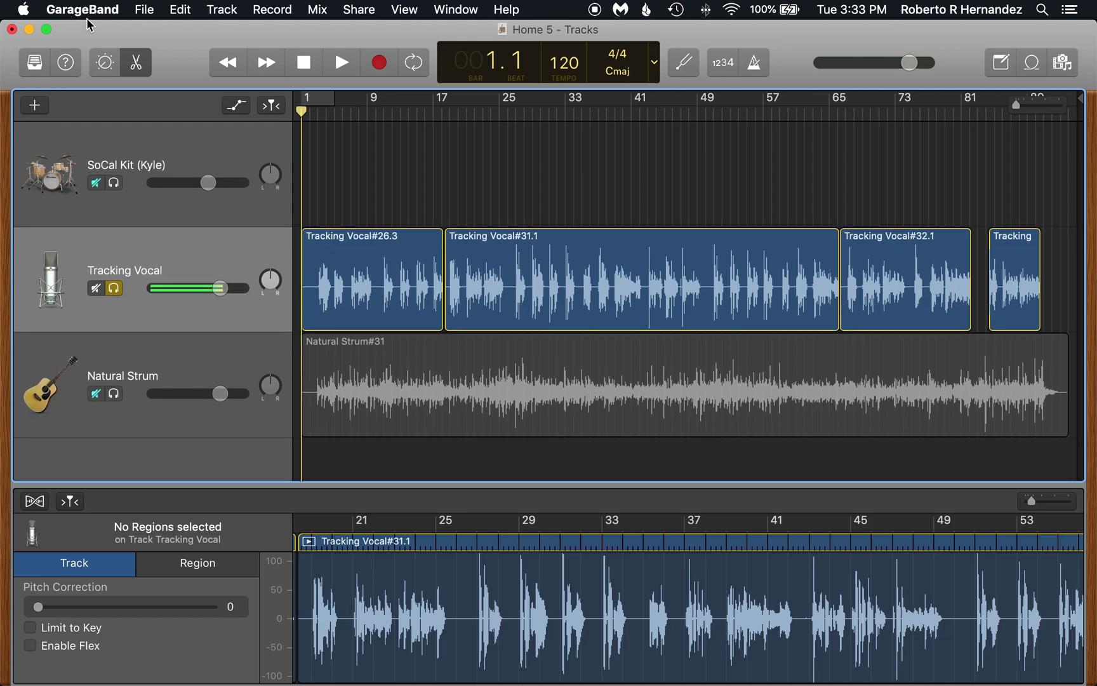
Show the Tracking Vocal's Smart Controls and expand its plug-ins section, examining the plug-in chain down to the master echo and reverb.
click(106, 61)
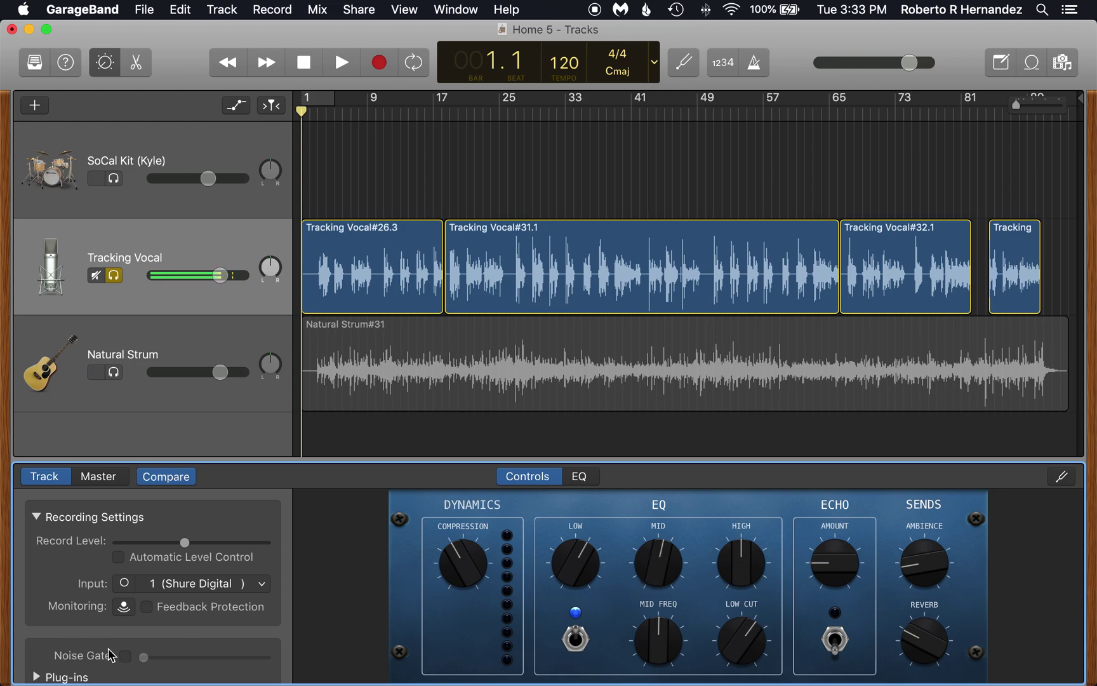
scroll(141, 648, down, 2)
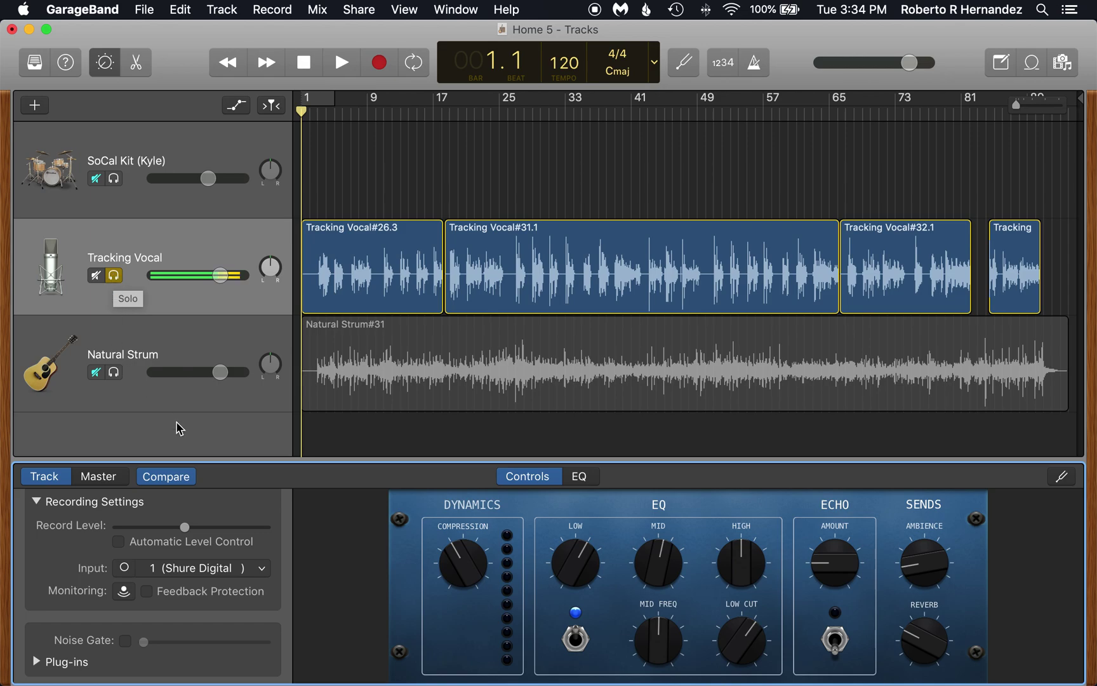
scroll(248, 604, down, 2)
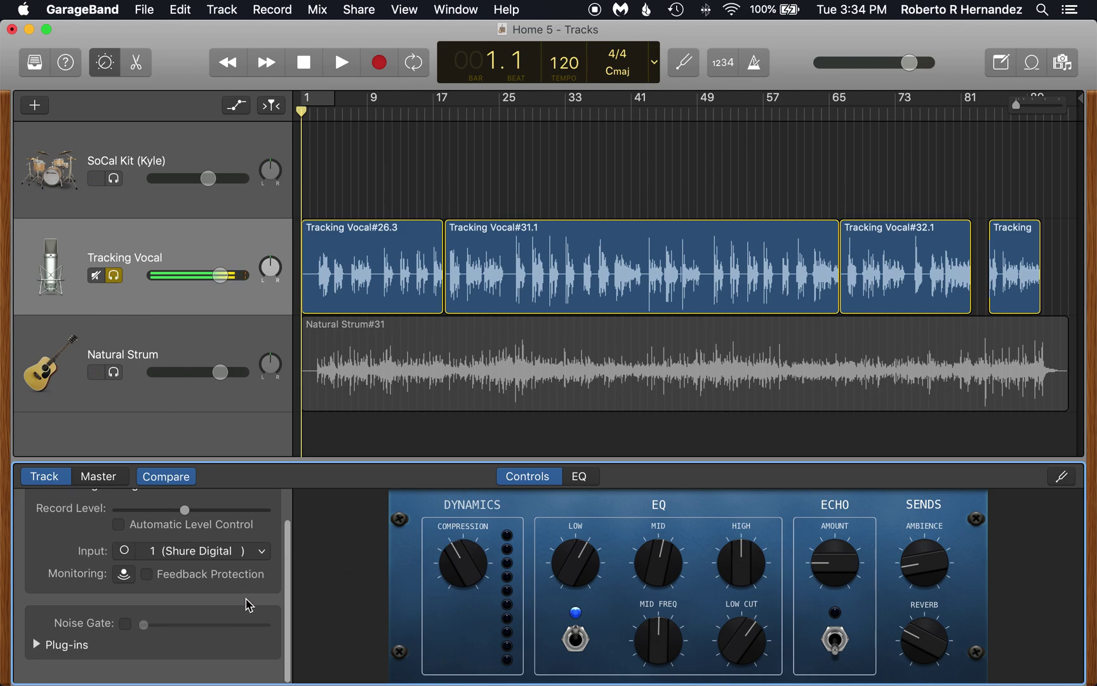
scroll(245, 604, up, 2)
click(36, 659)
scroll(144, 617, down, 4)
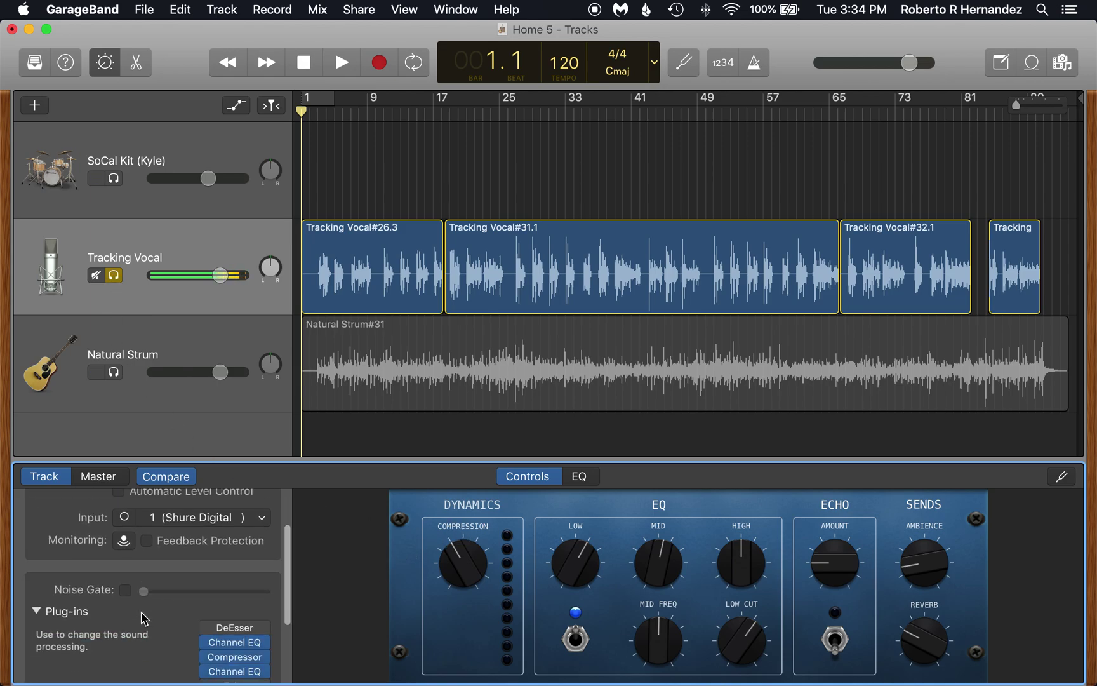
scroll(144, 619, up, 2)
scroll(145, 619, down, 2)
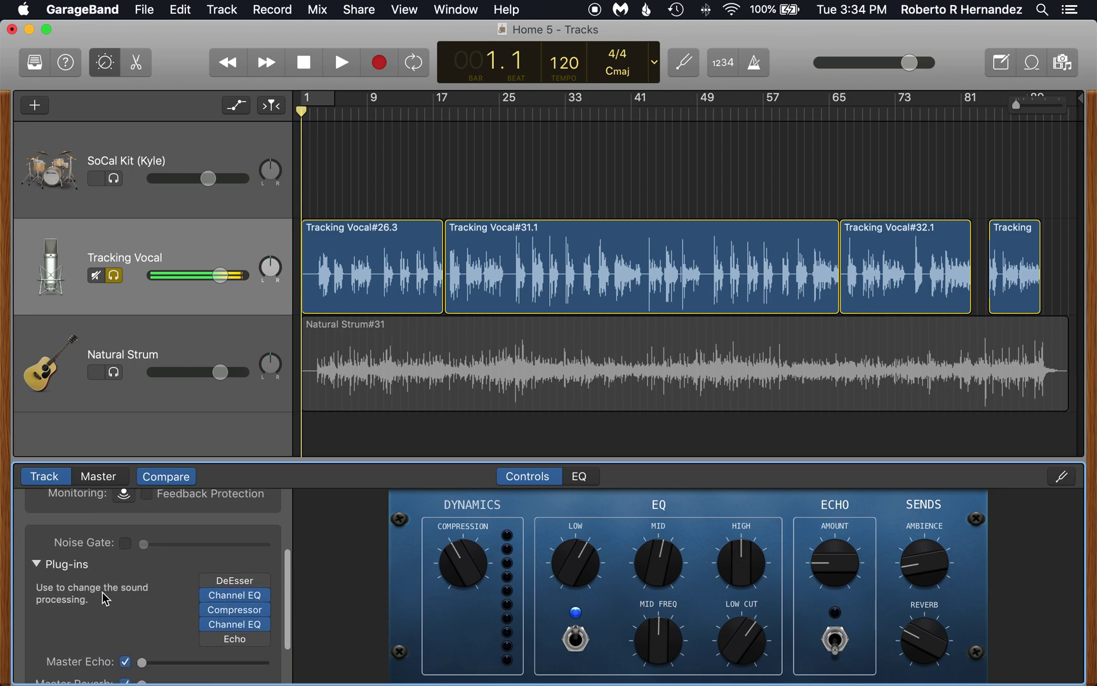
mouse_move(218, 601)
scroll(177, 591, down, 3)
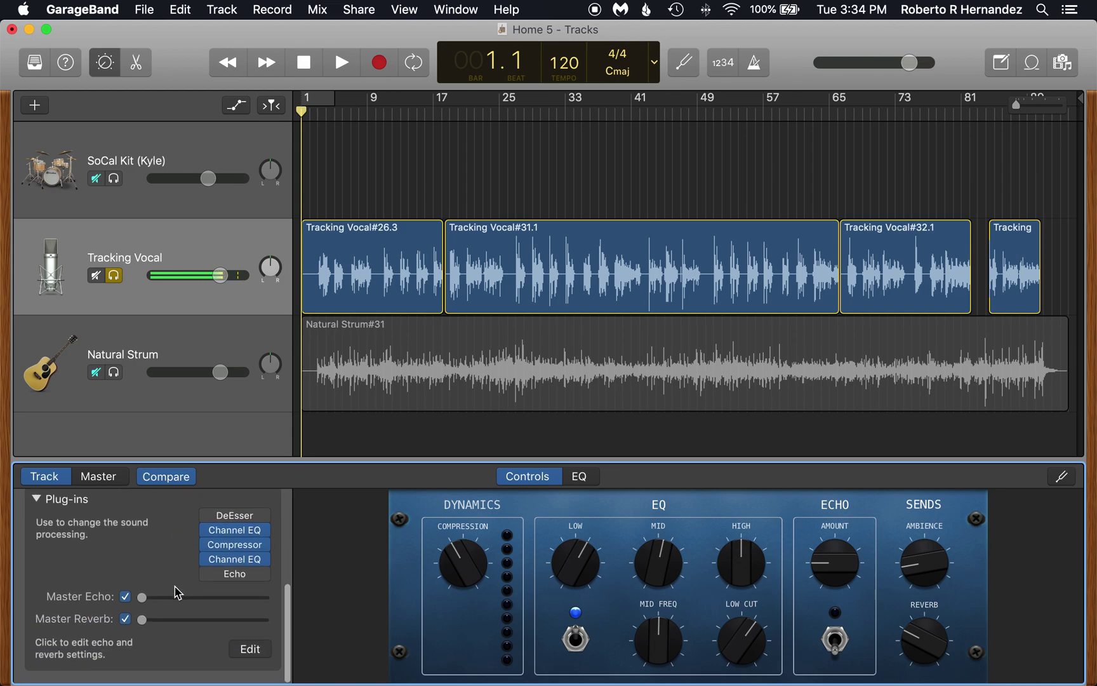
scroll(179, 593, up, 3)
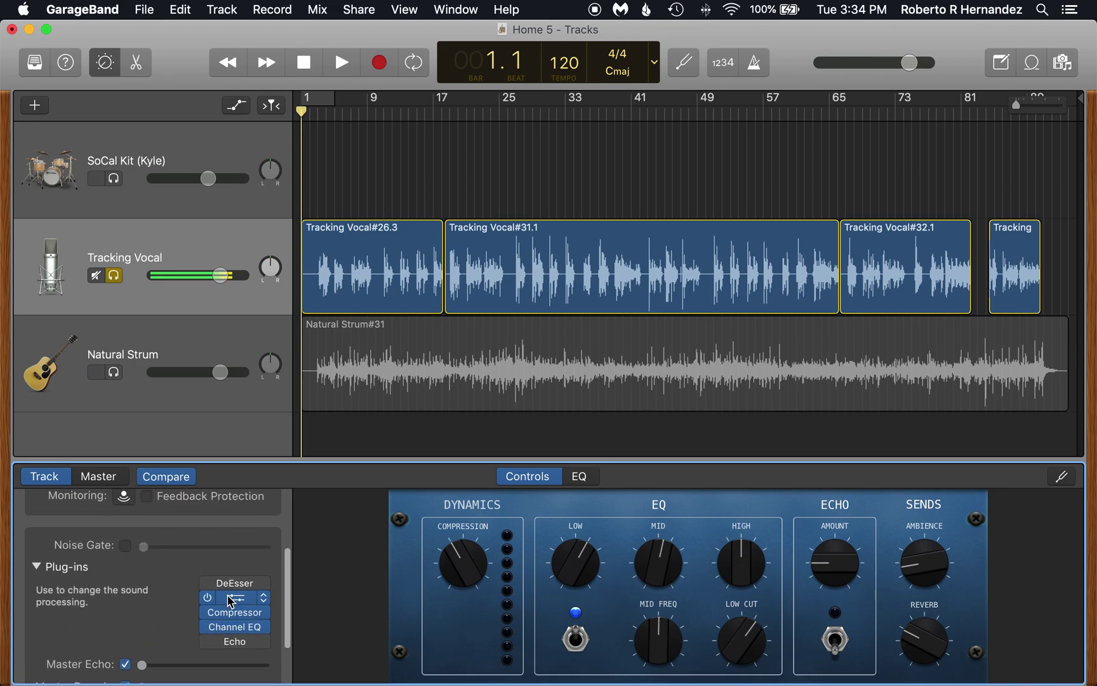
Toggle the vocal track's DeEsser on and off, and its first Channel EQ off and on.
click(209, 584)
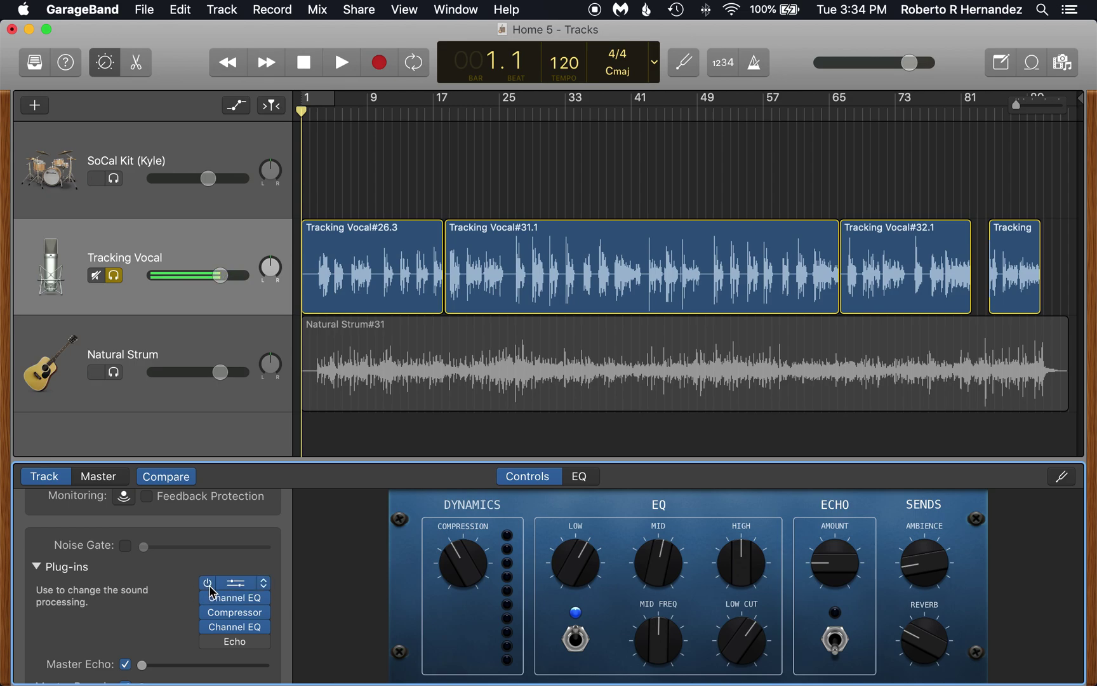
click(209, 584)
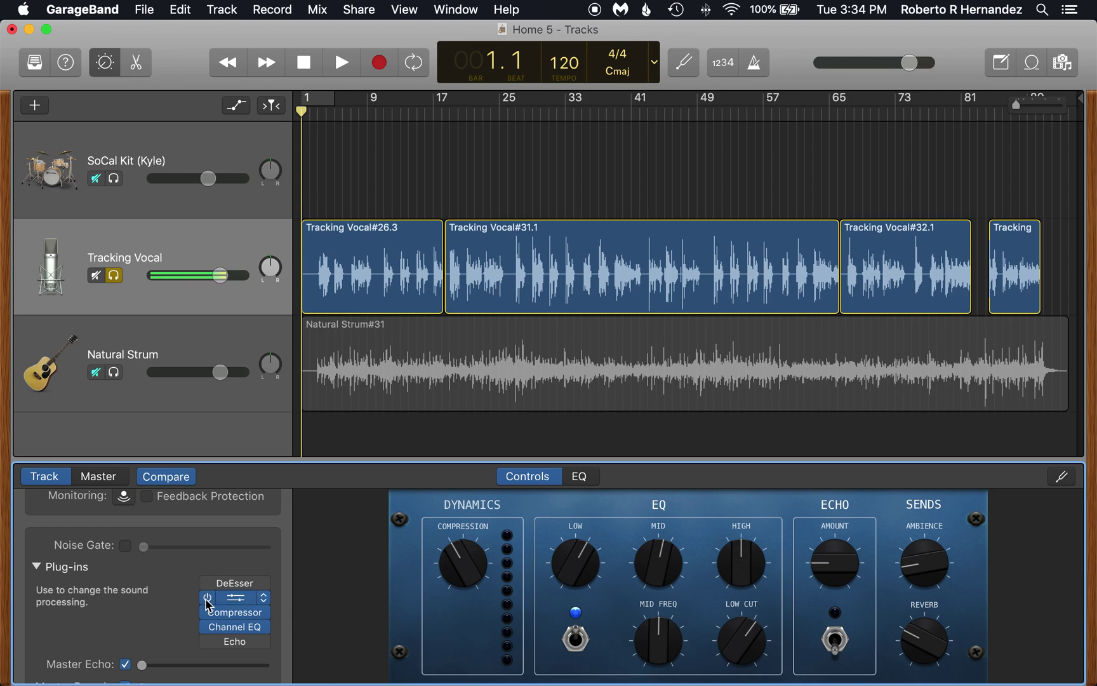
click(207, 599)
click(207, 598)
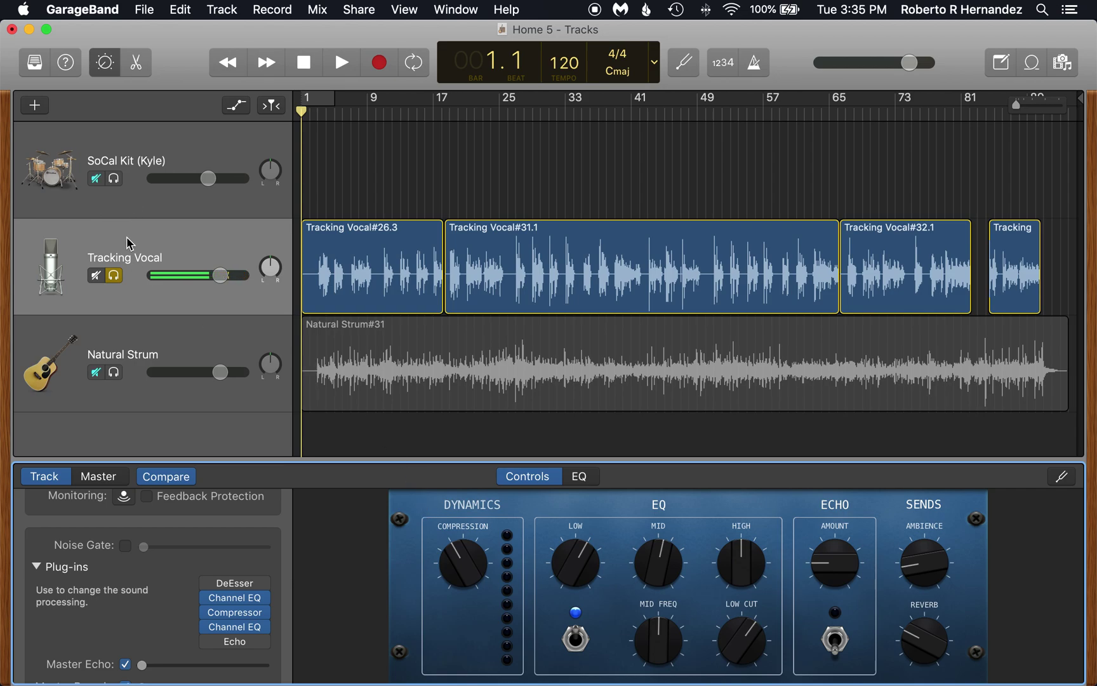
Alternate between the Natural Strum and Tracking Vocal tracks to compare their Smart Controls and plug-ins, finishing on Tracking Vocal.
click(174, 326)
click(183, 228)
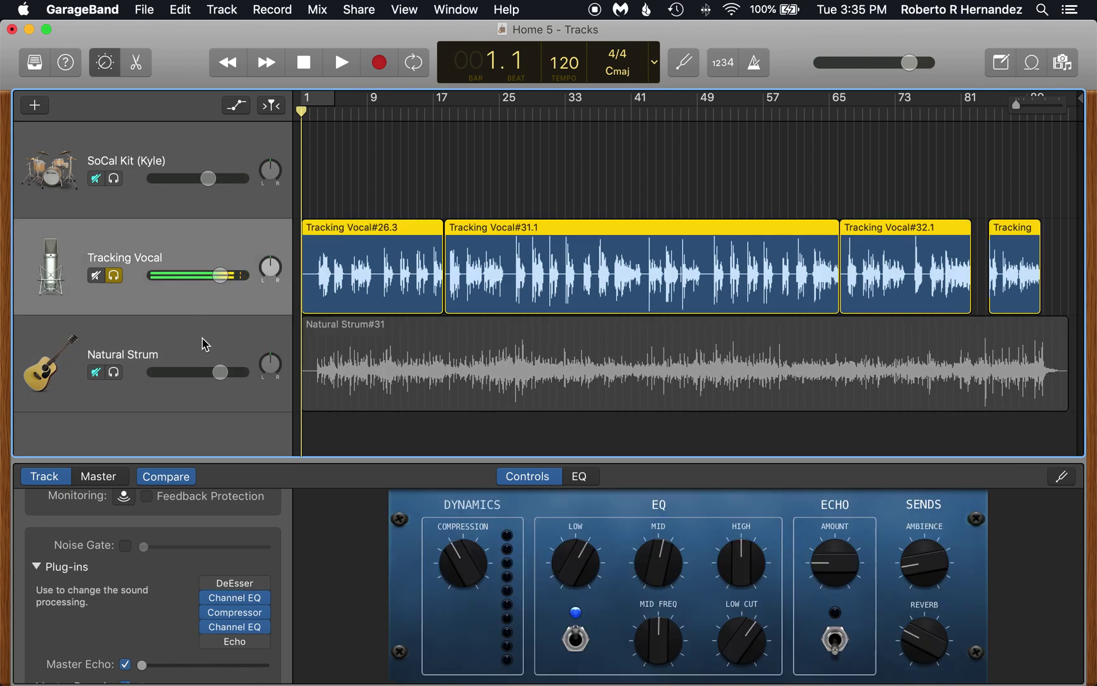
click(175, 336)
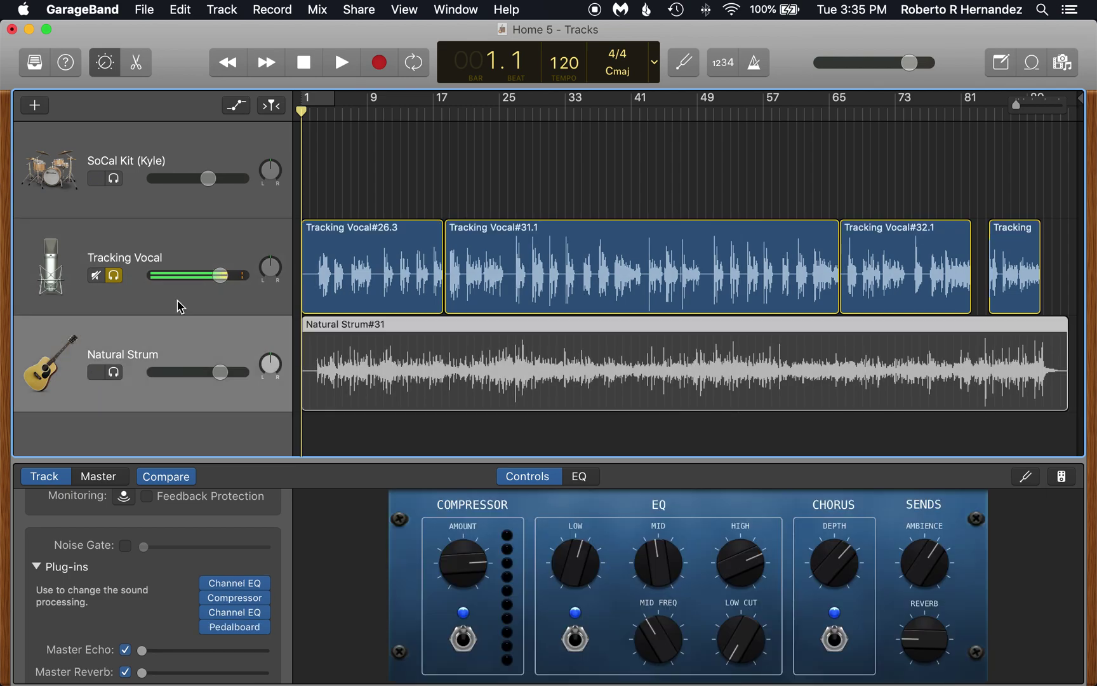
click(180, 307)
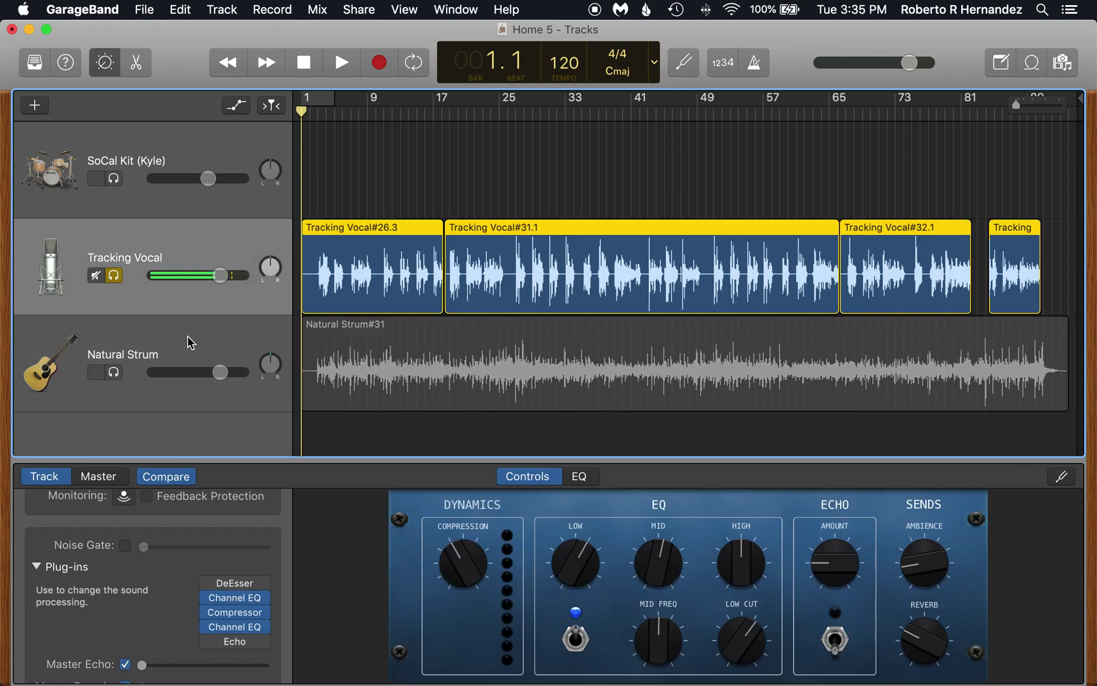
click(190, 343)
click(192, 249)
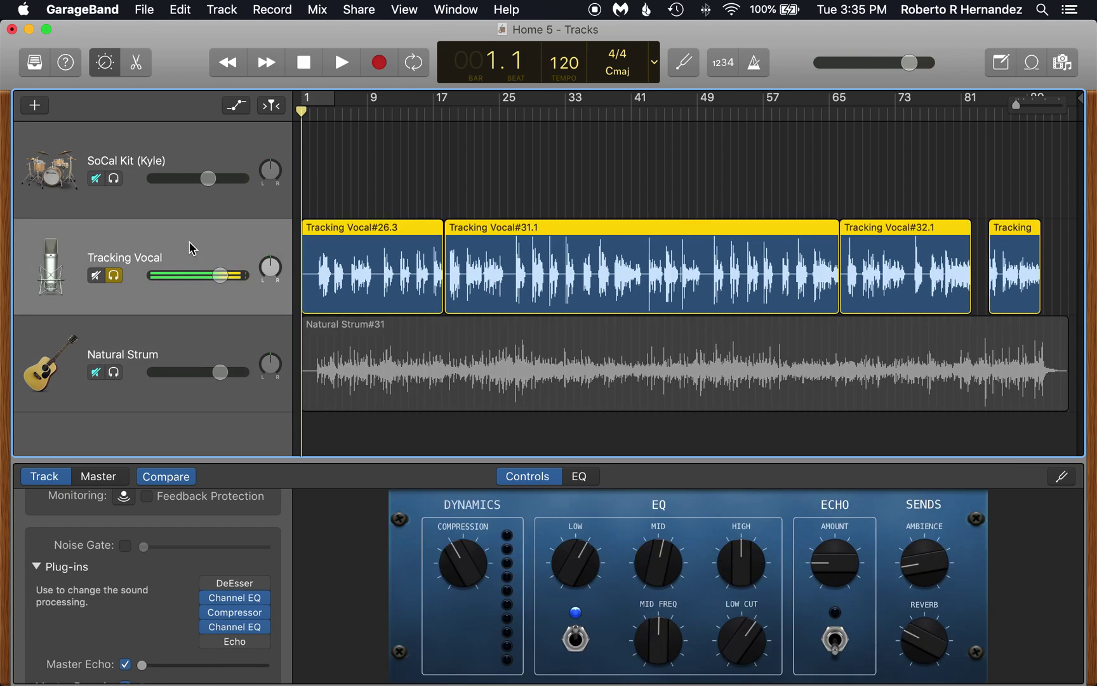
Switch between the Natural Strum and Tracking Vocal tracks twice more to show how each track has its own plug-in chain.
click(193, 350)
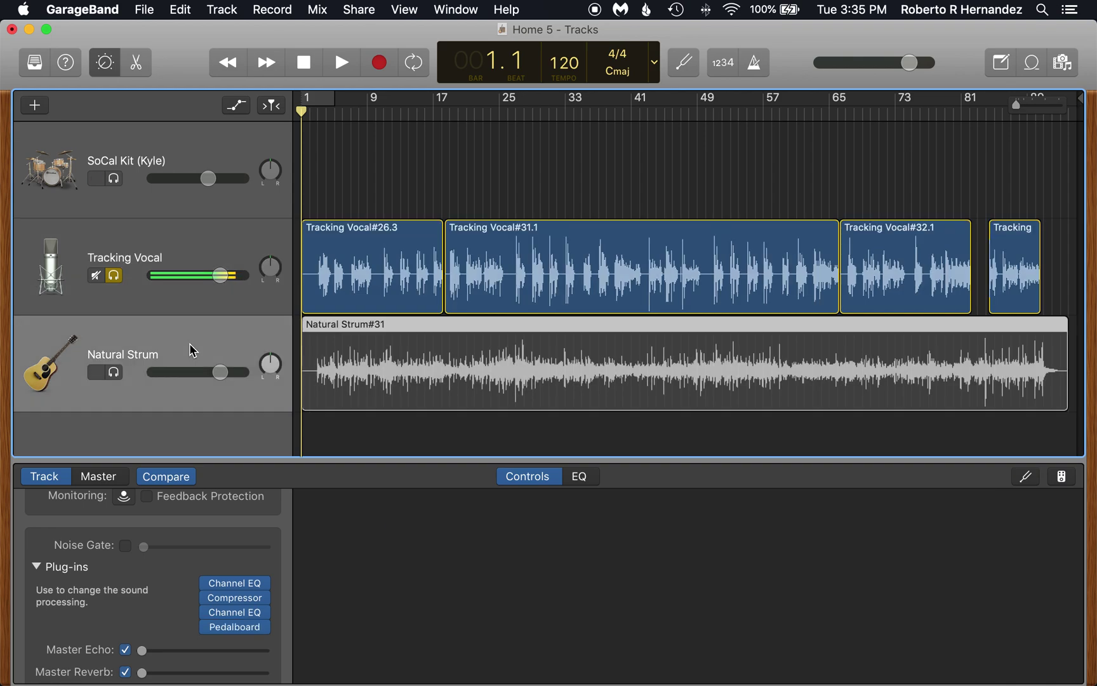
click(188, 238)
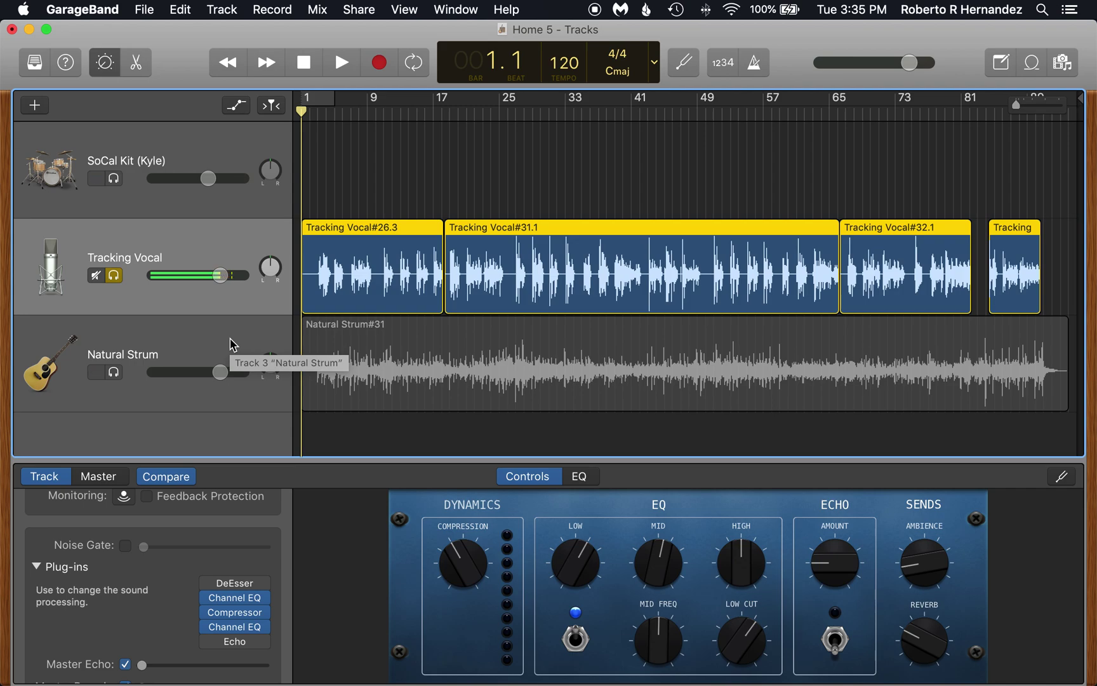
click(185, 336)
click(188, 249)
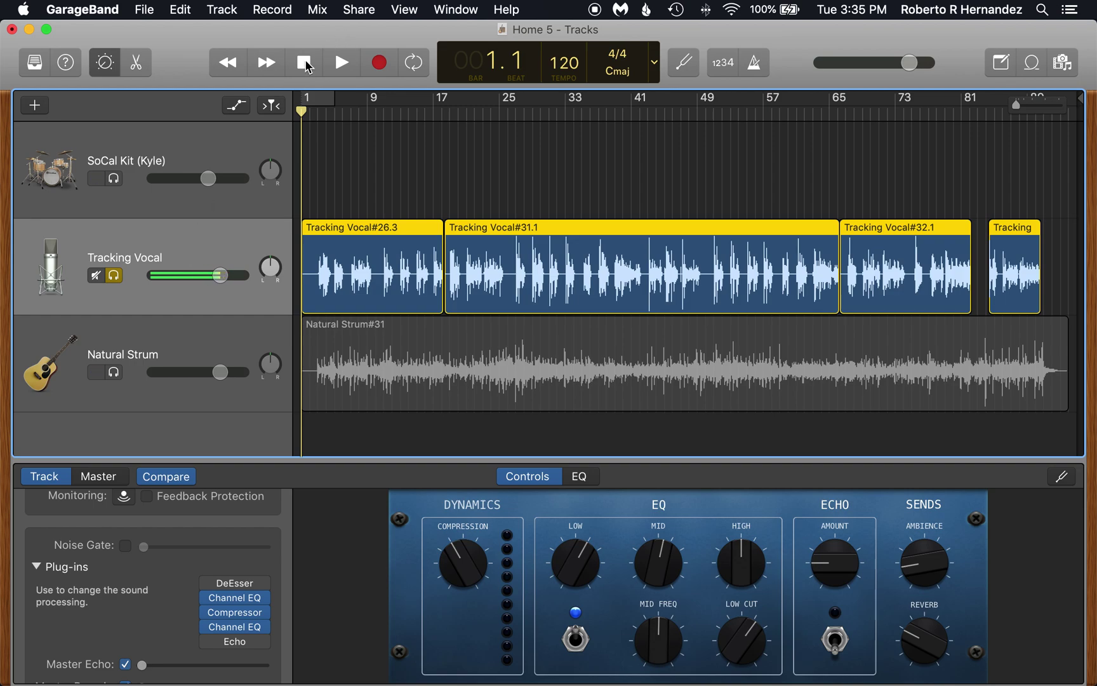
Review the Export Song to Disk settings, including the destination folders and the MP3 and WAVE formats, and cancel the export.
click(141, 11)
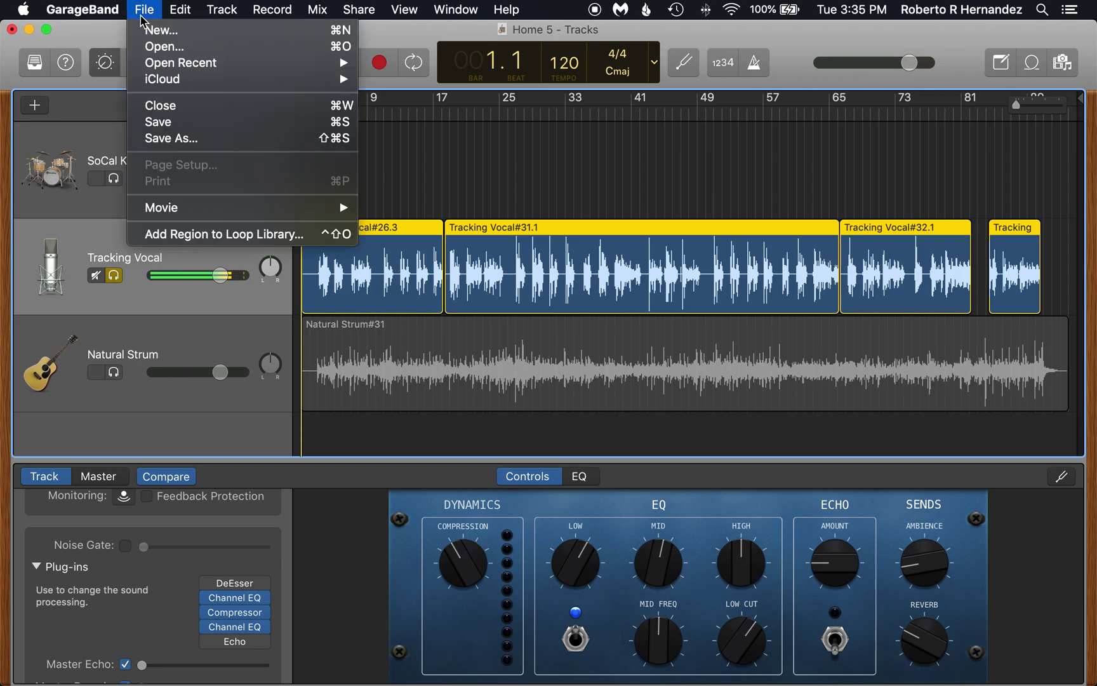
mouse_move(330, 9)
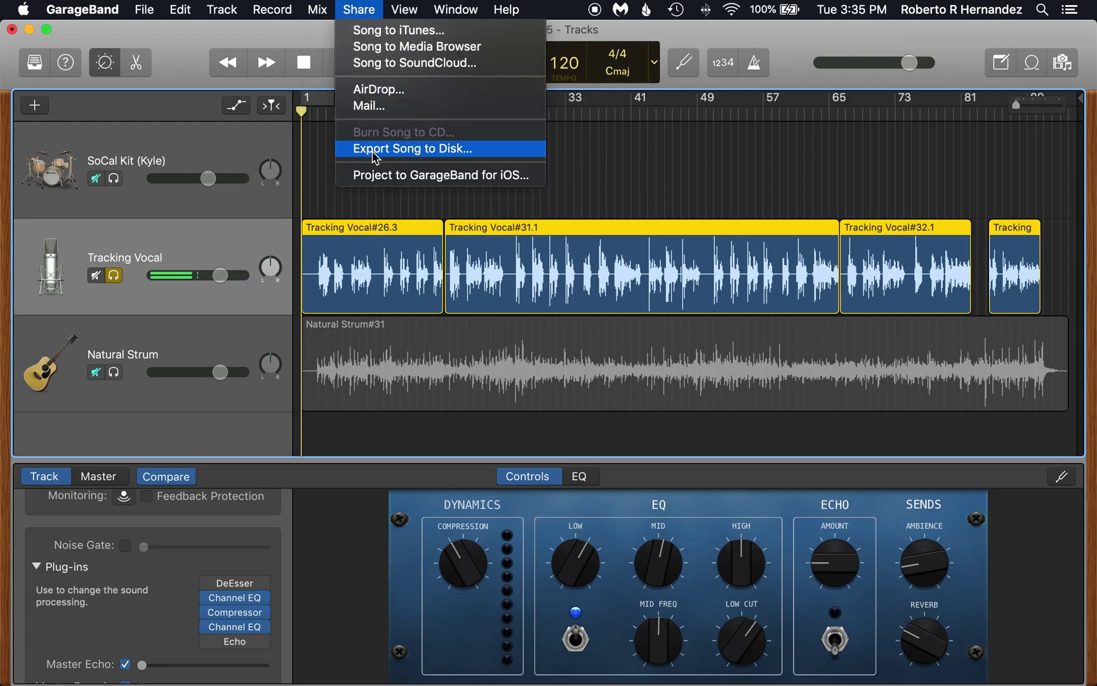
click(220, 145)
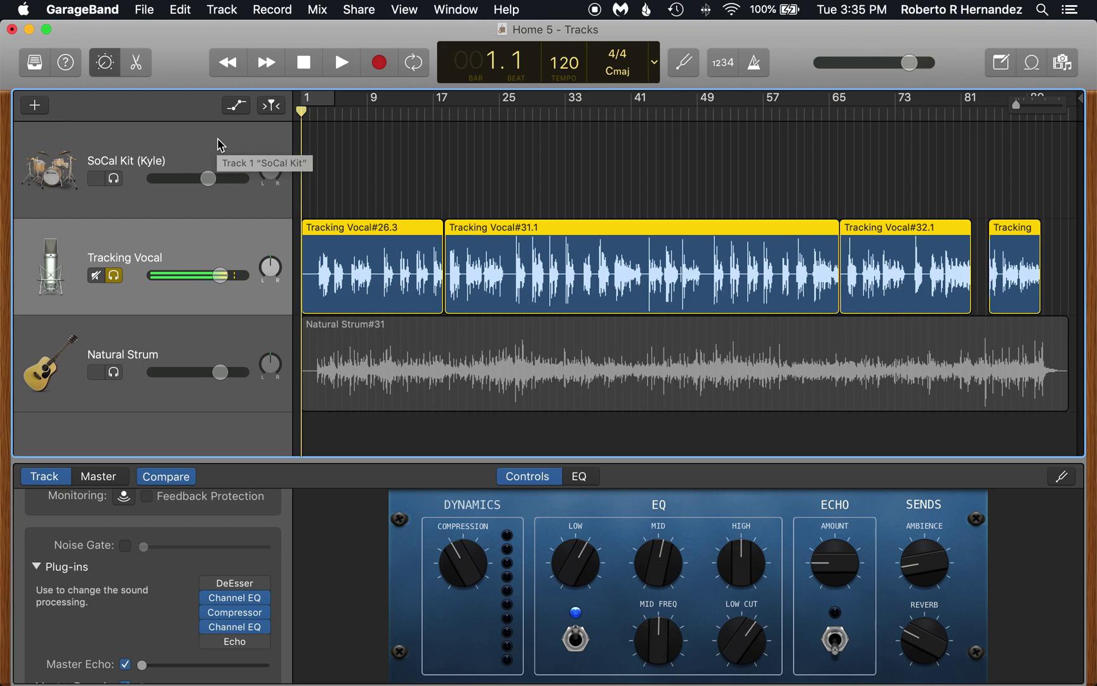
click(362, 10)
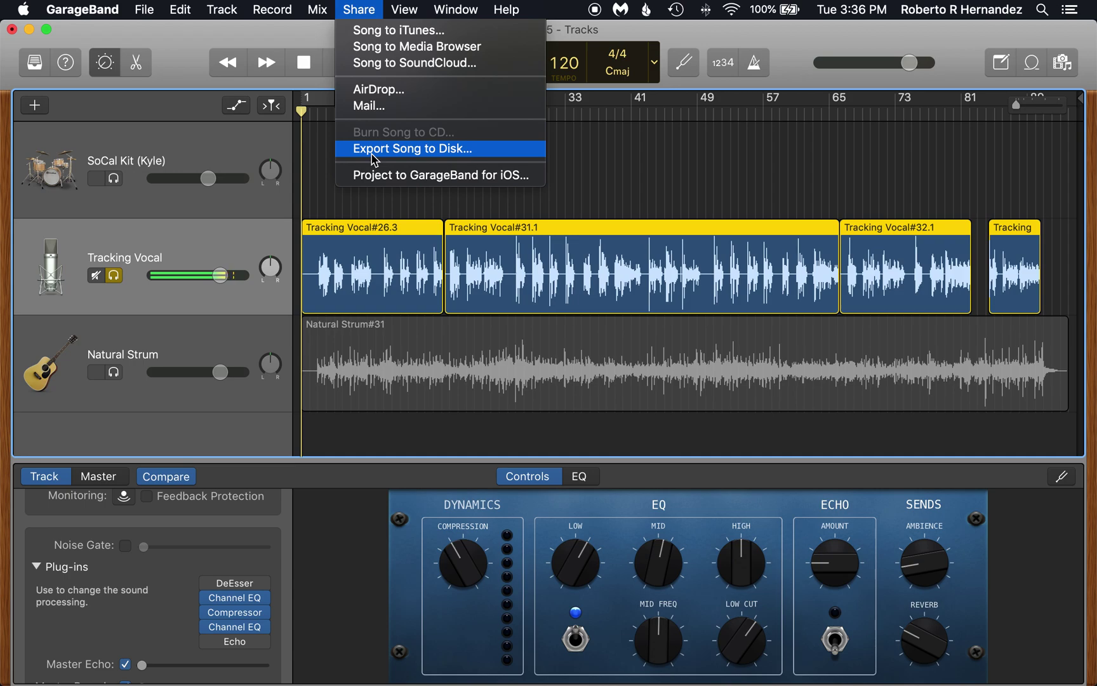
click(373, 155)
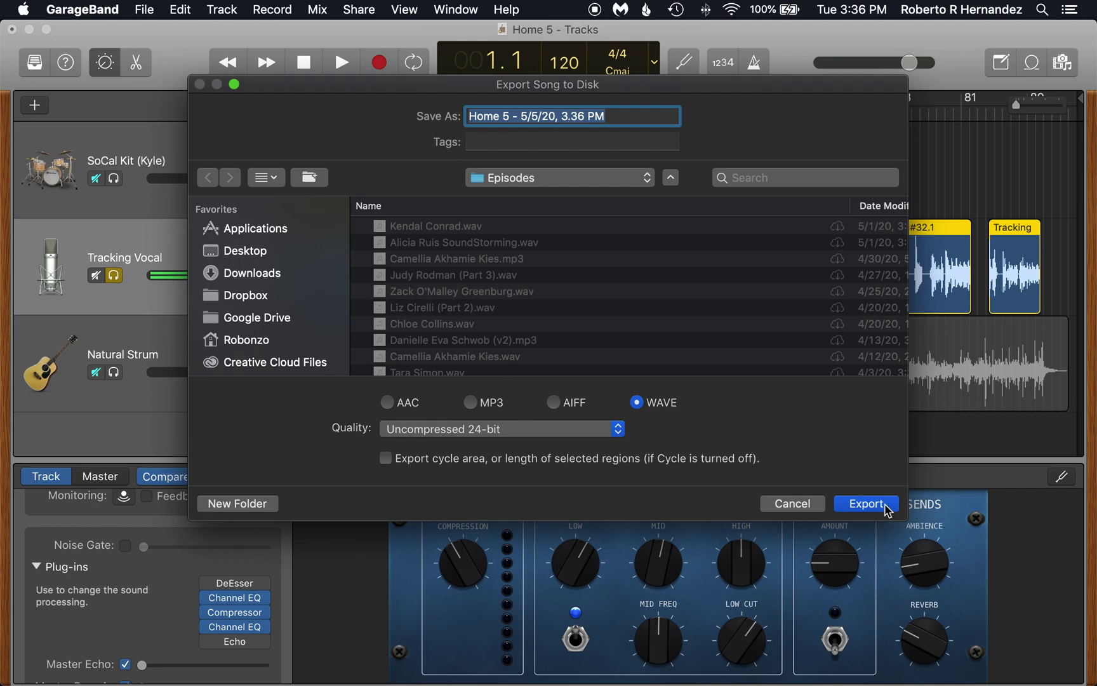
click(594, 178)
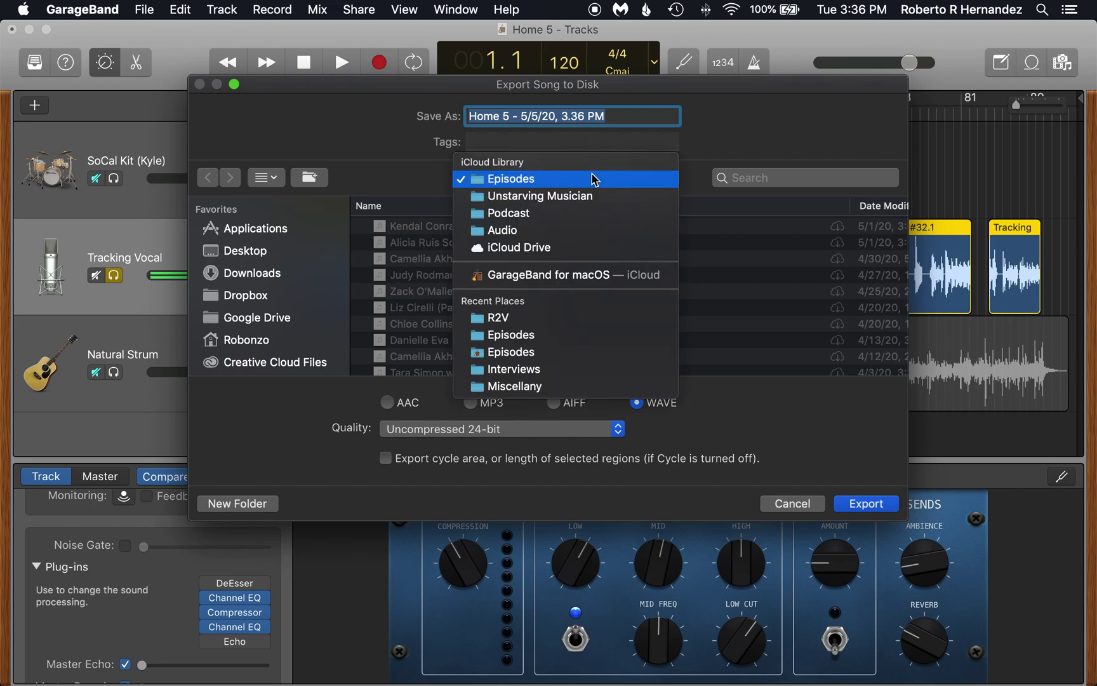
click(594, 179)
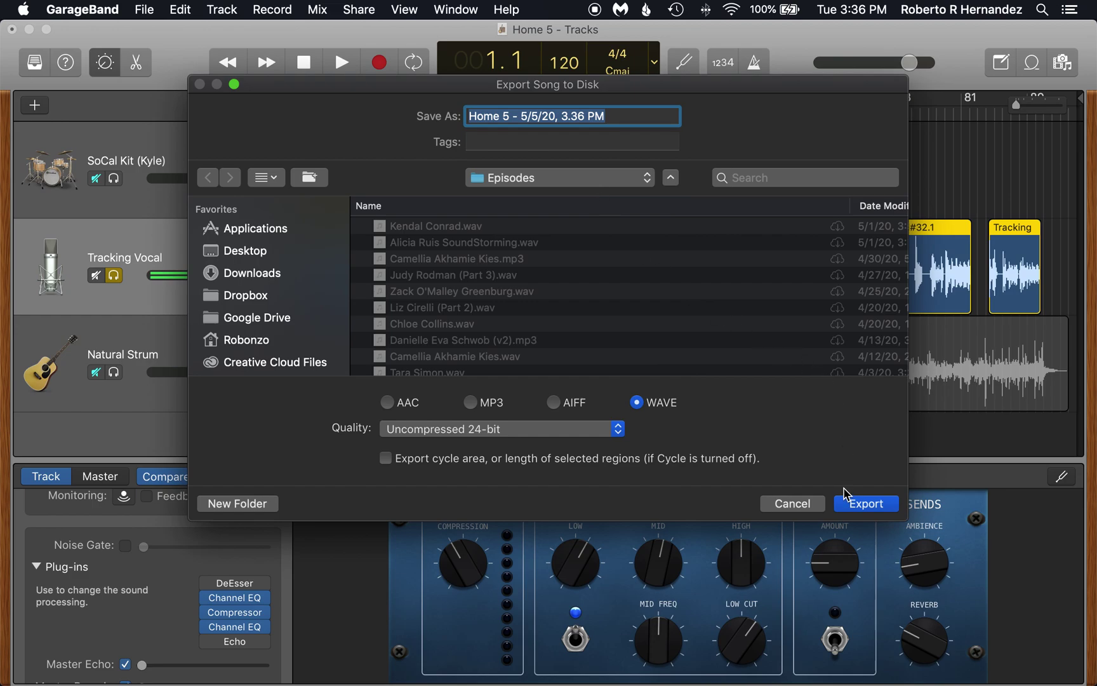
click(472, 404)
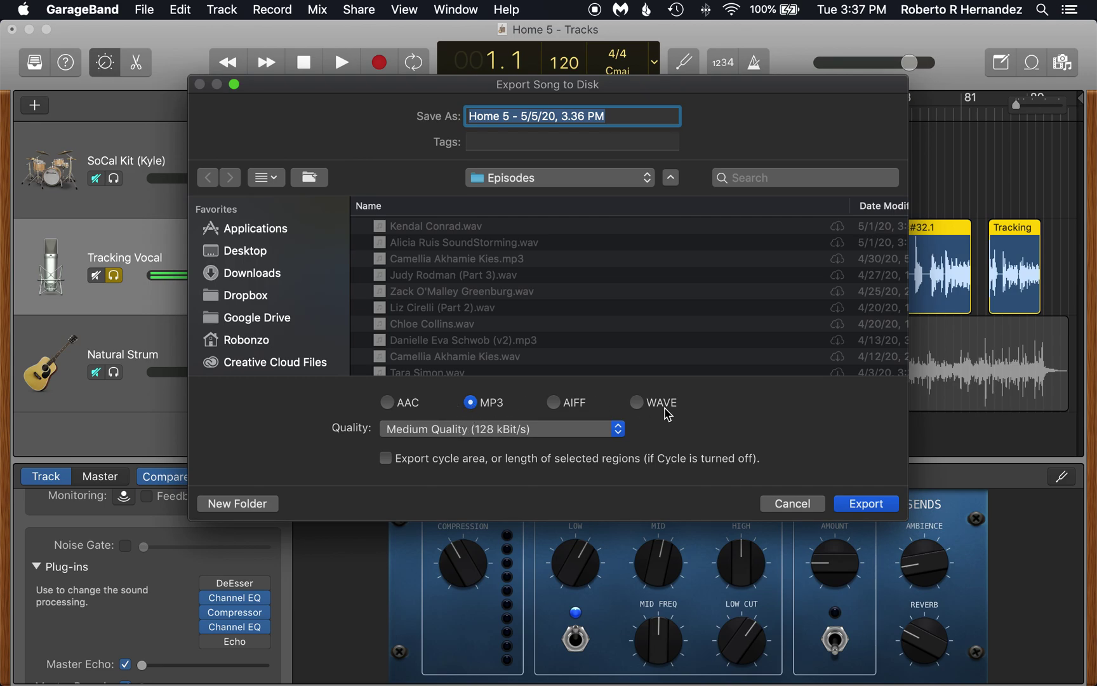
click(640, 405)
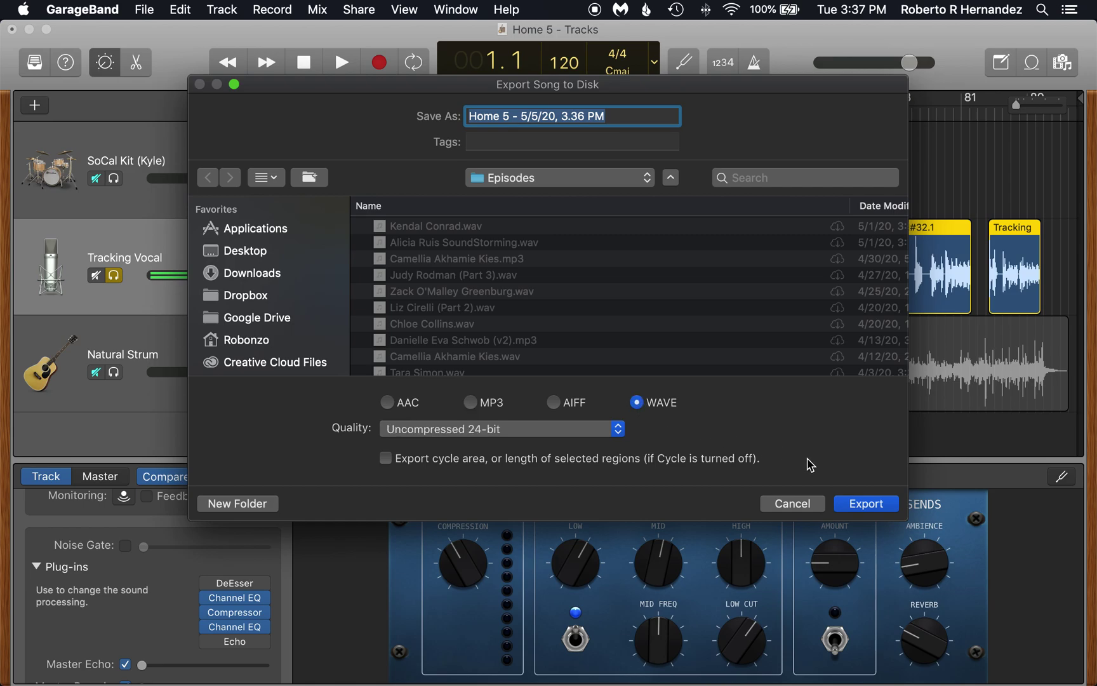
click(792, 503)
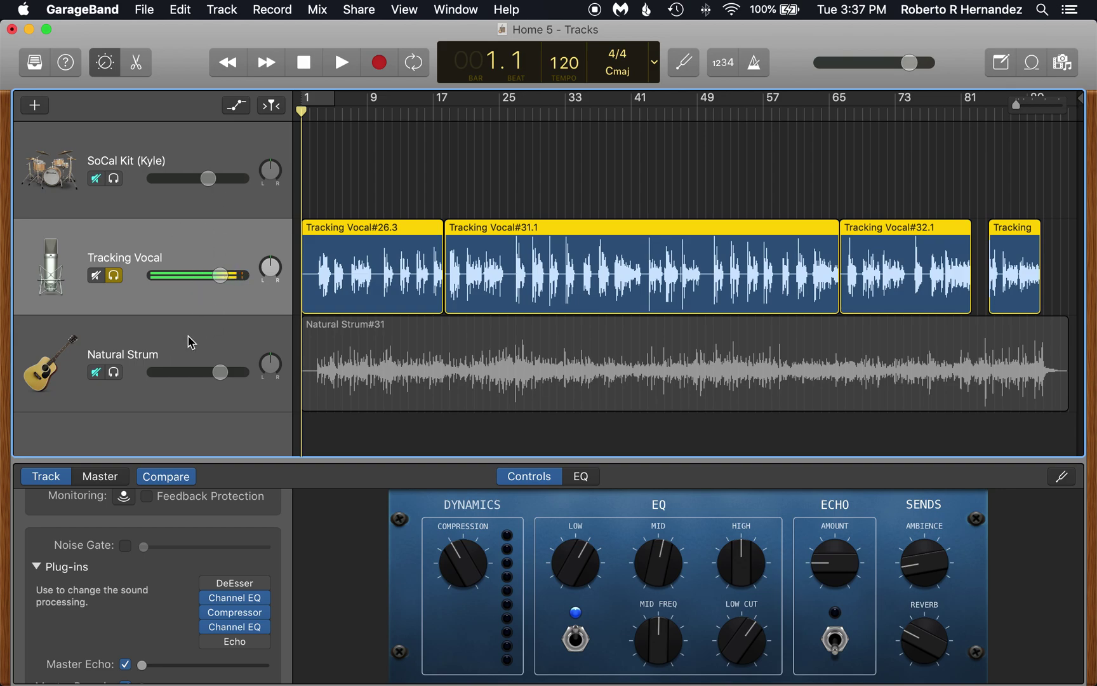
Open the recent project "Home 5 (On top of the World) demo 2", saving the changes to Home 5.
click(141, 14)
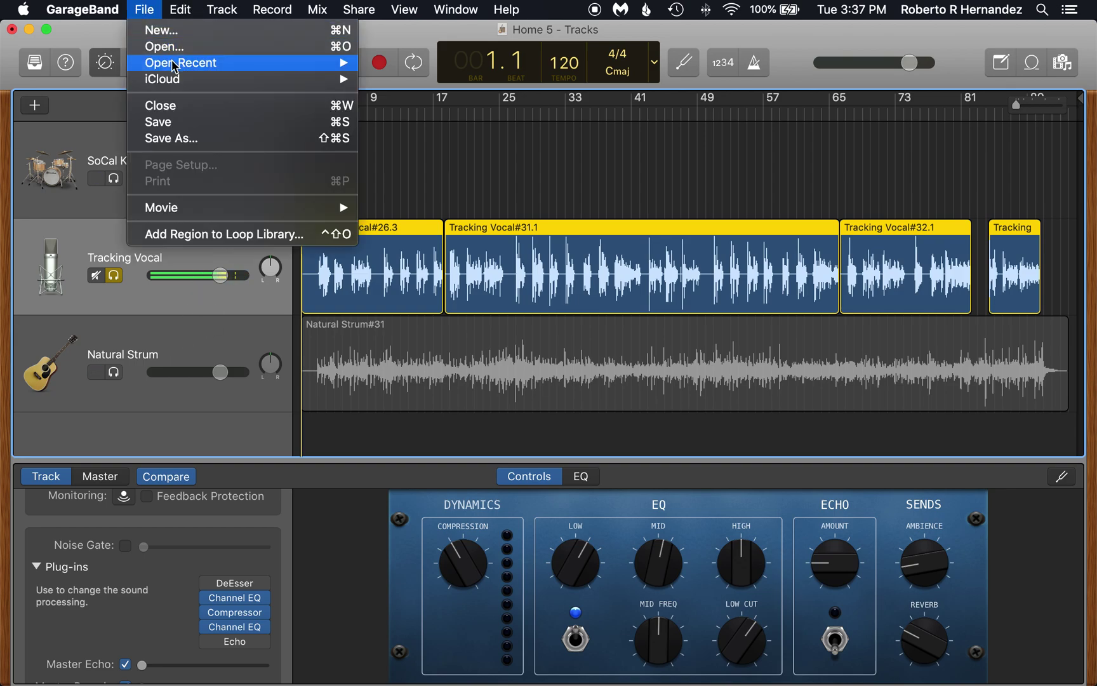
mouse_move(176, 65)
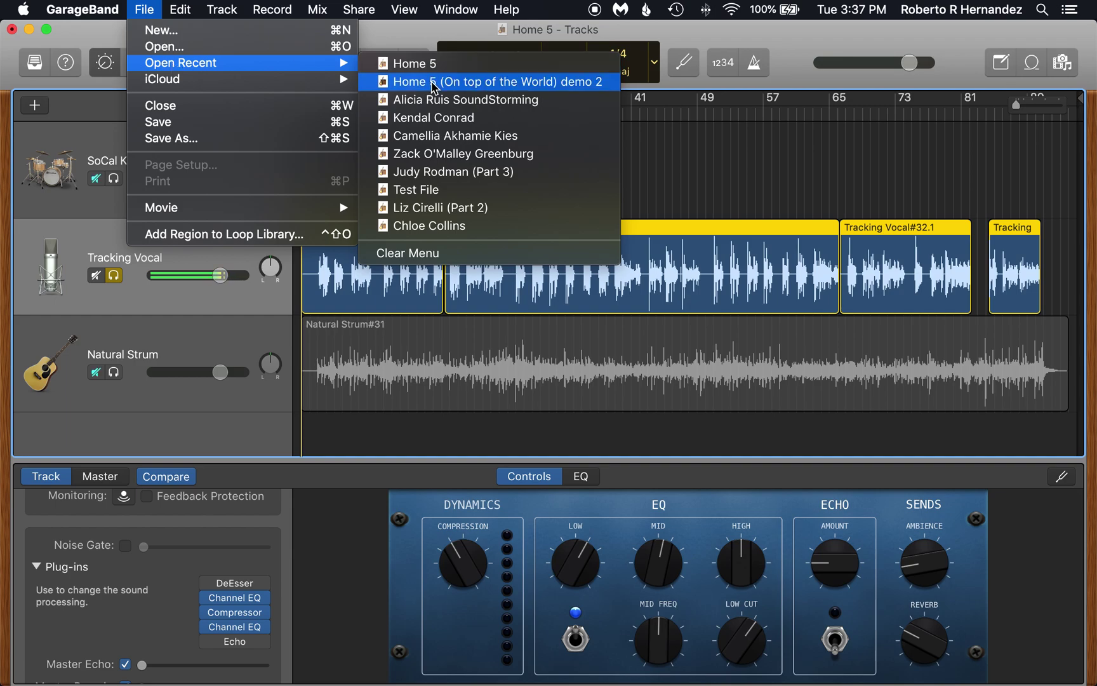
click(434, 89)
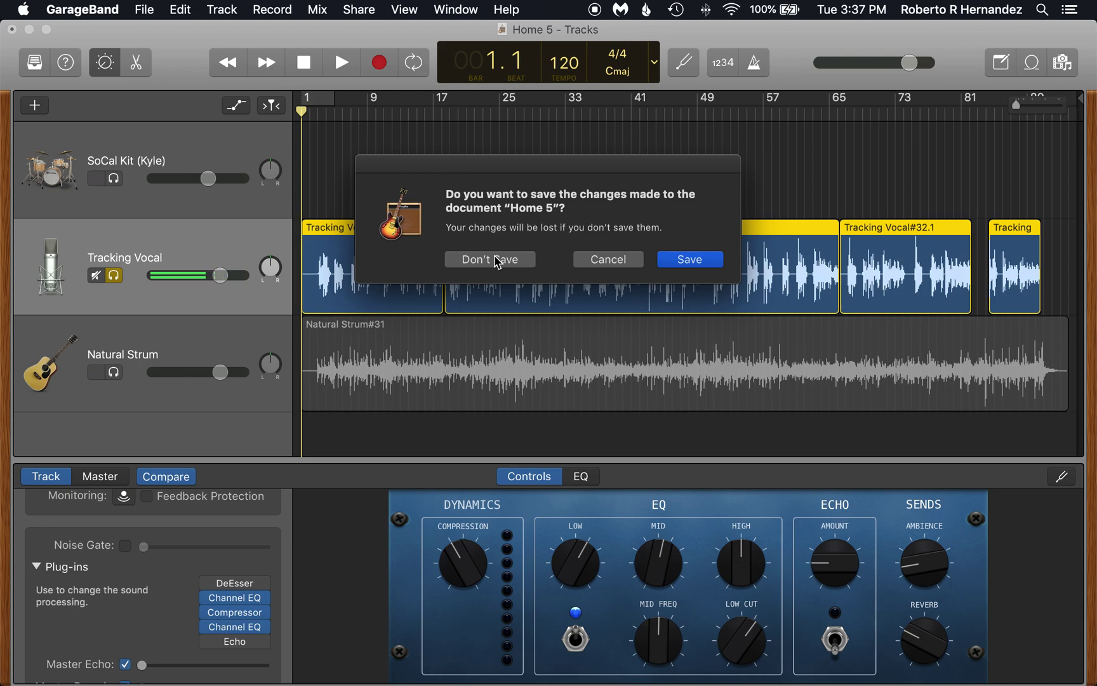
click(710, 262)
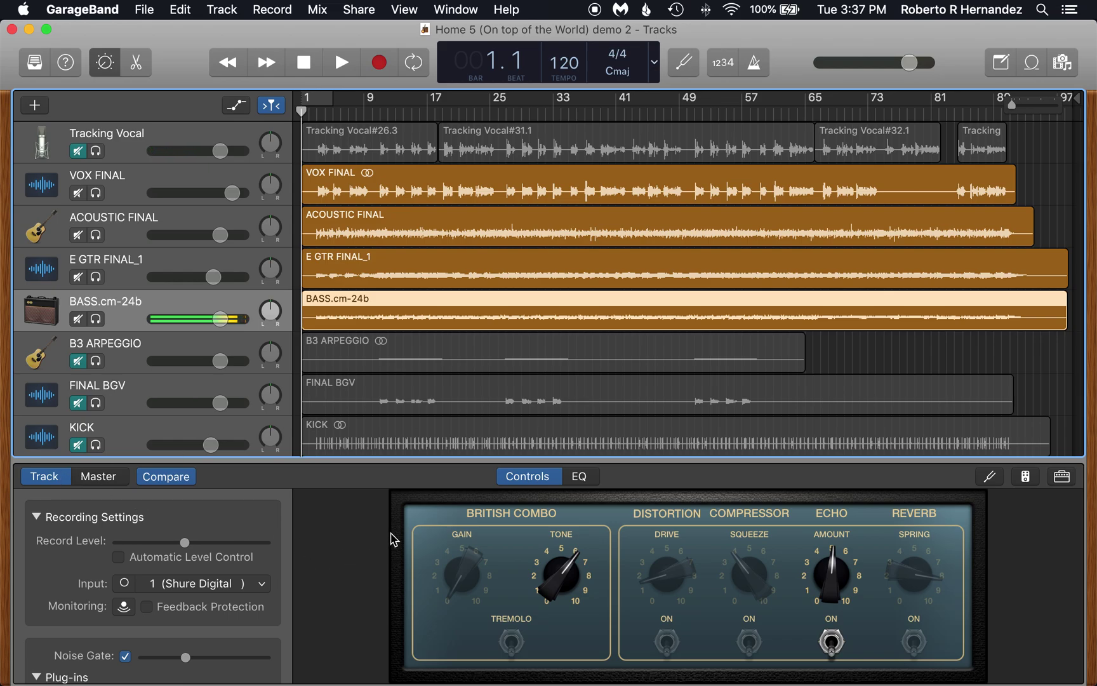
Select the VOX FINAL track and look through the project's full track list, from Tracking Vocal down to TAMB FINAL.
click(137, 186)
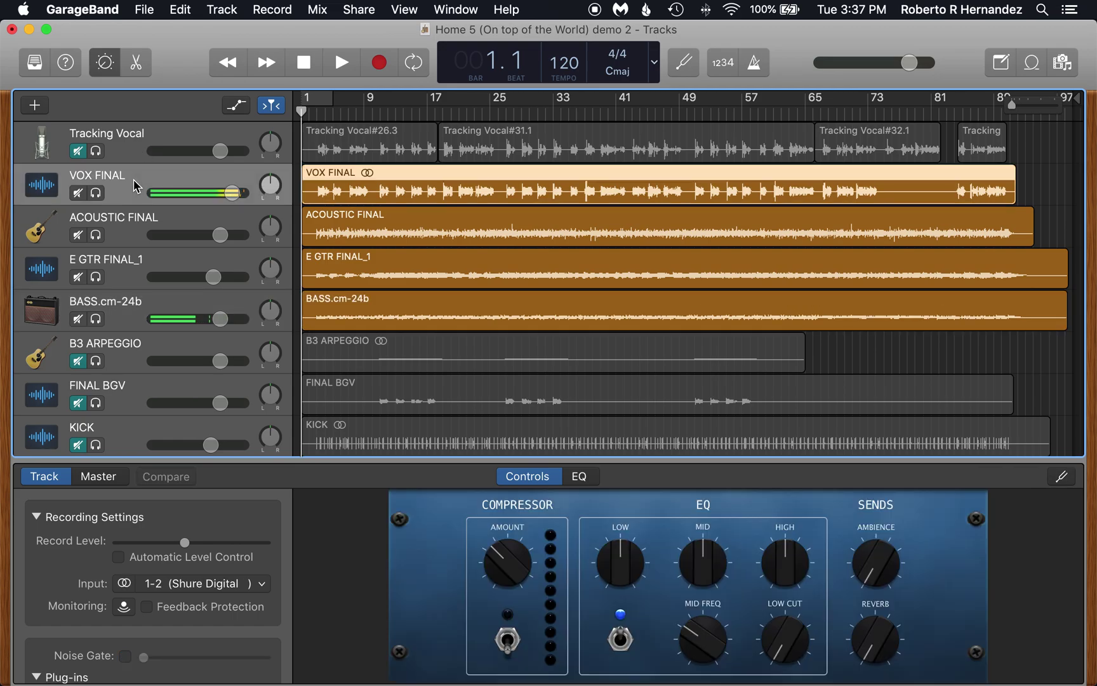
scroll(431, 278, down, 5)
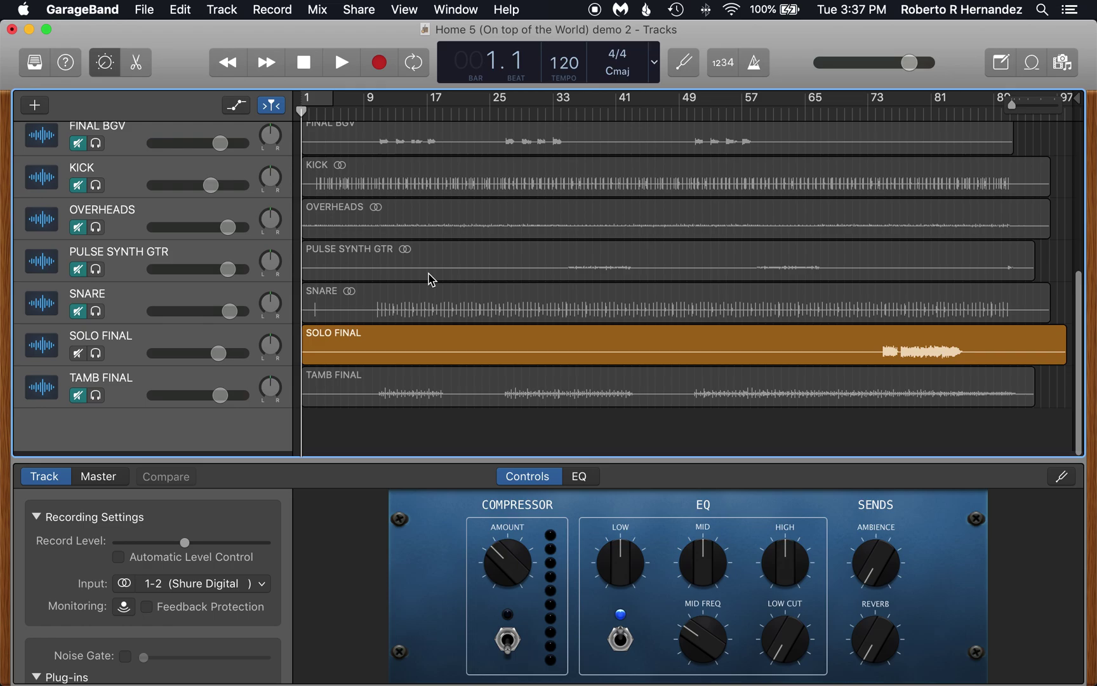
scroll(431, 278, up, 10)
scroll(431, 279, down, 5)
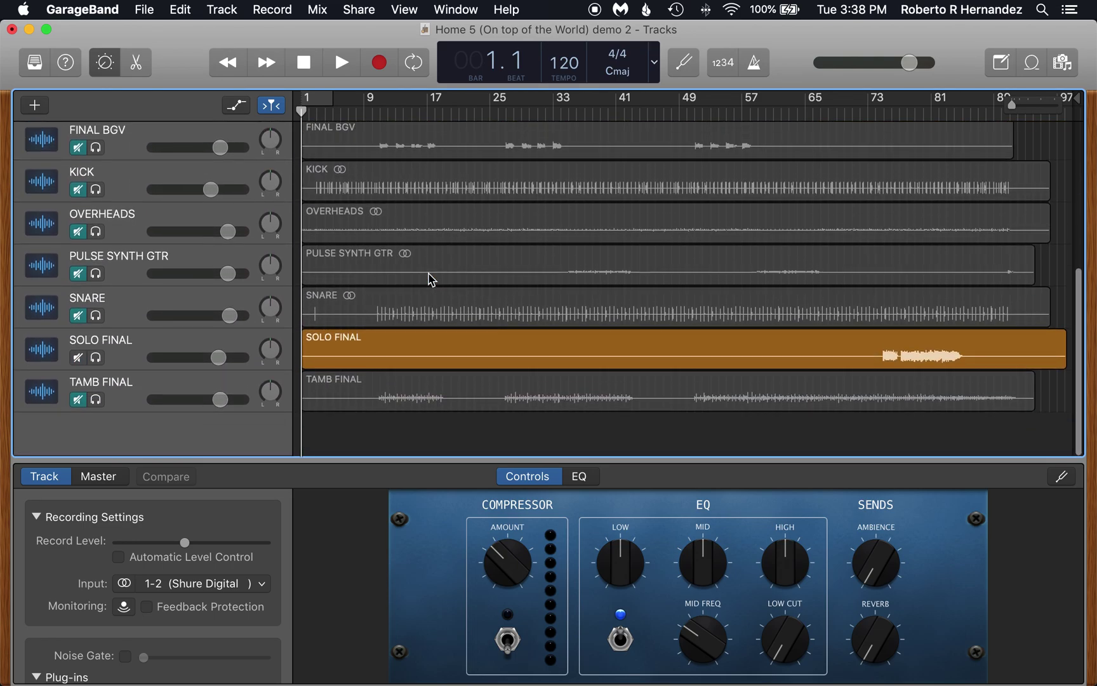
scroll(431, 279, up, 5)
scroll(432, 279, down, 1)
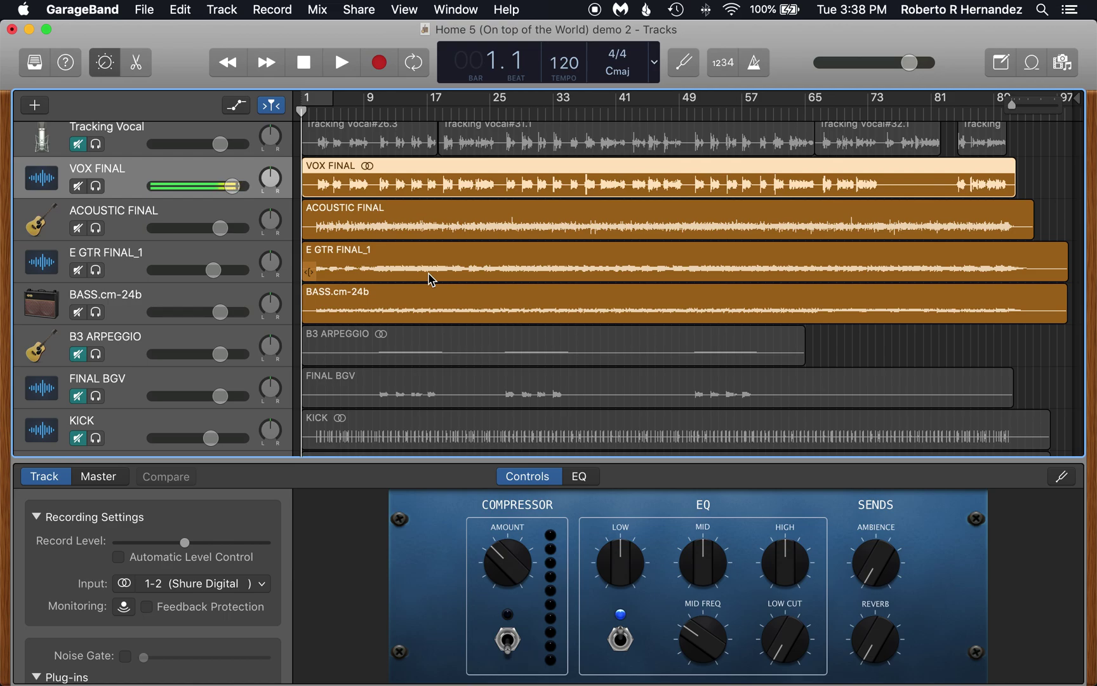
scroll(431, 282, up, 1)
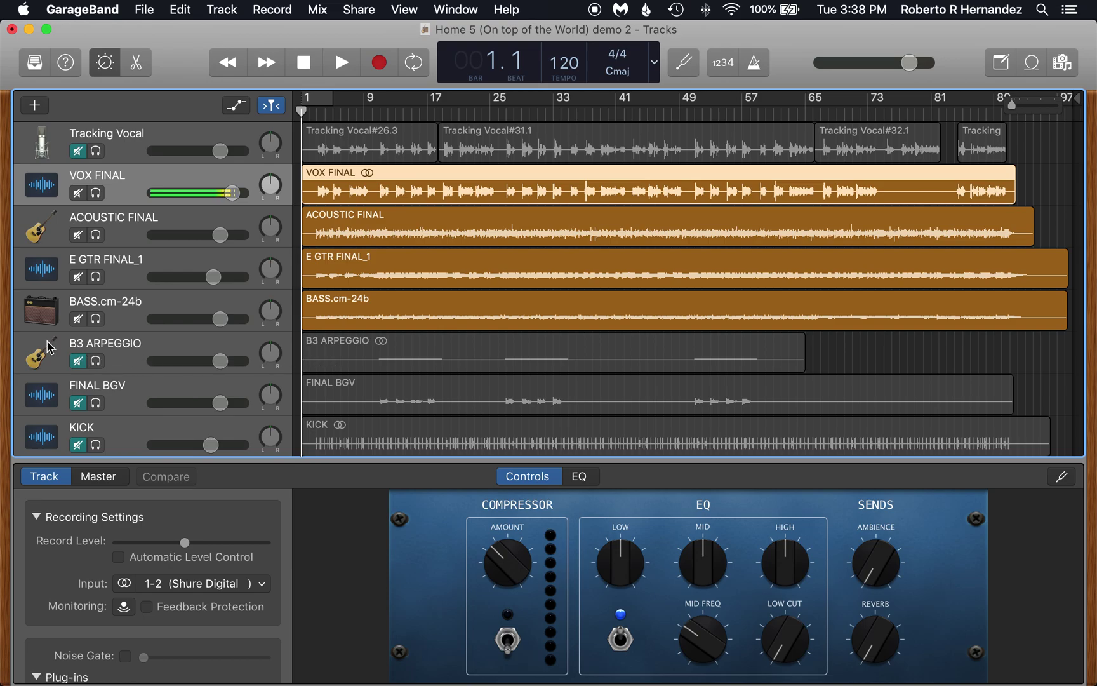
scroll(197, 404, down, 5)
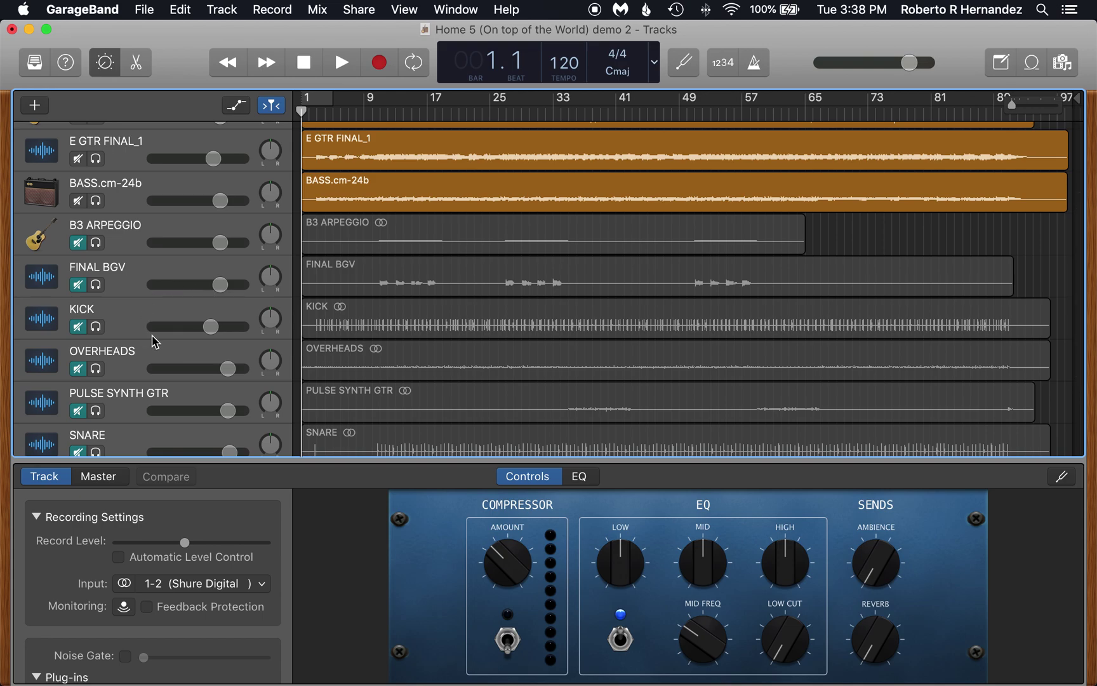
scroll(156, 351, down, 1)
scroll(157, 350, down, 4)
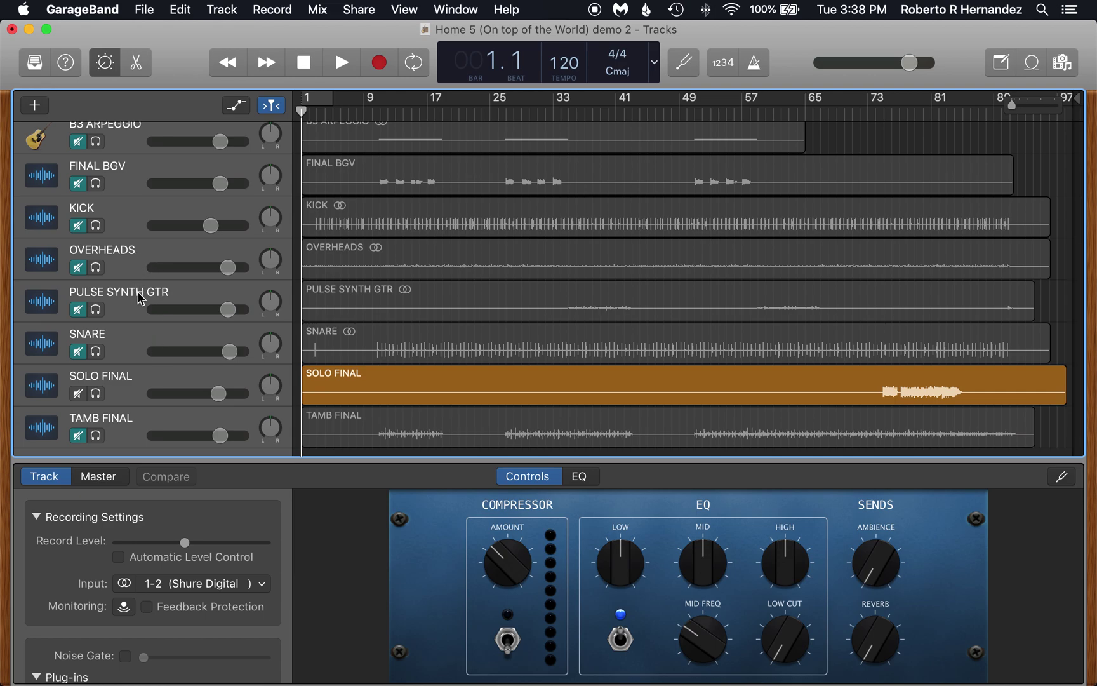
scroll(128, 307, down, 2)
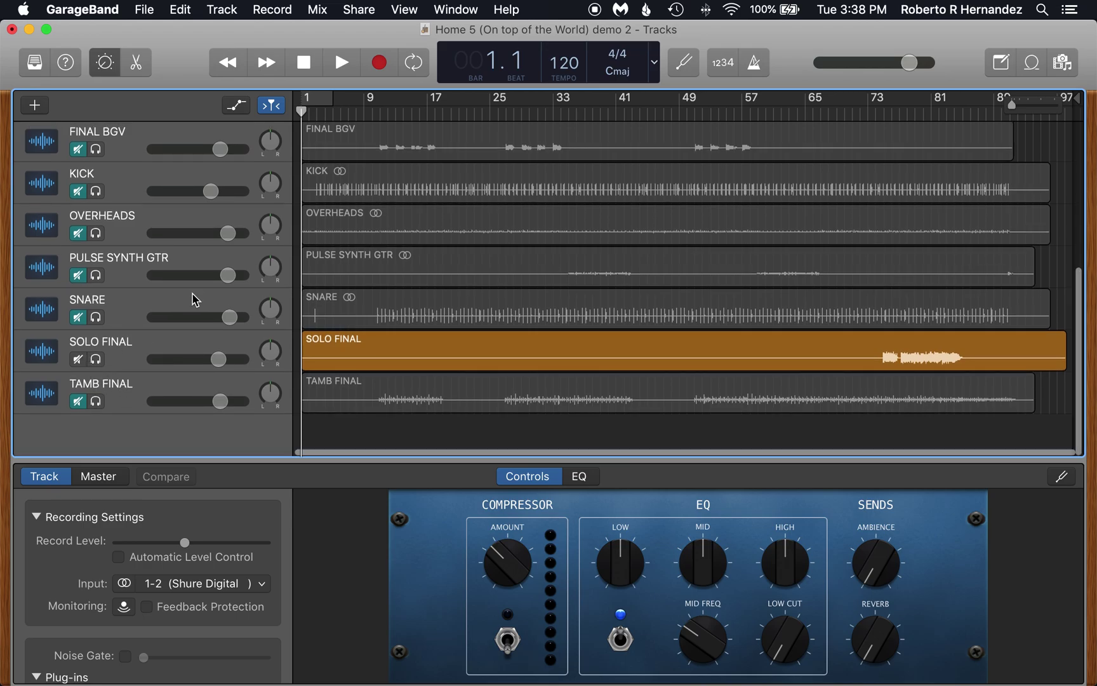
scroll(194, 299, up, 10)
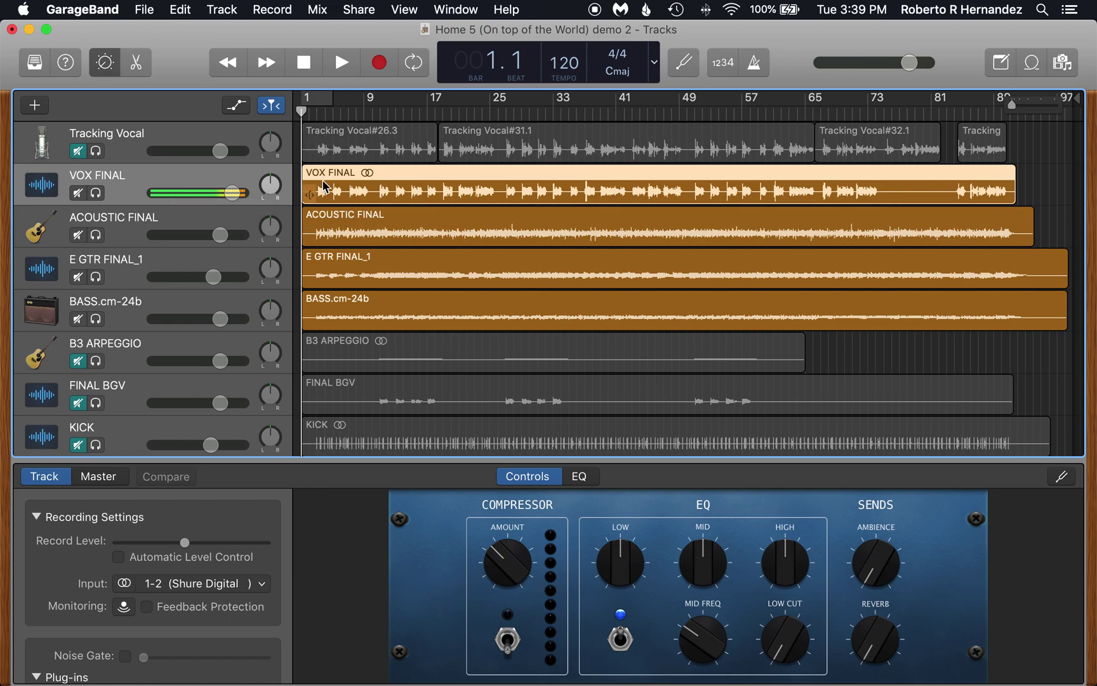
scroll(356, 346, down, 5)
scroll(362, 343, down, 3)
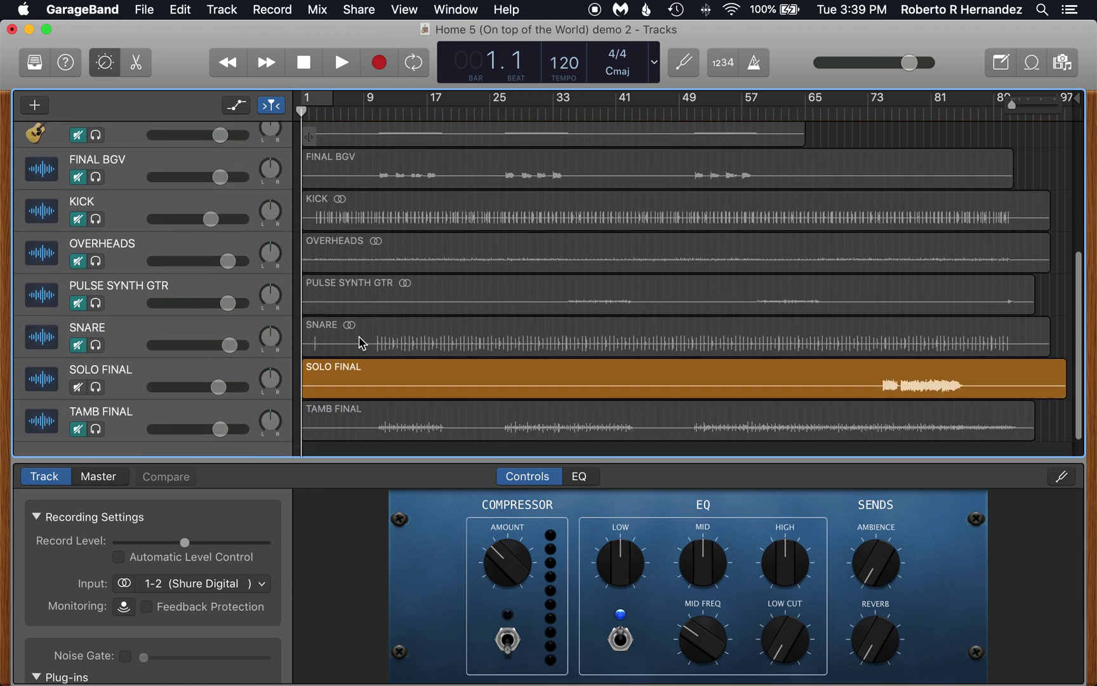
scroll(362, 343, up, 5)
scroll(362, 343, down, 4)
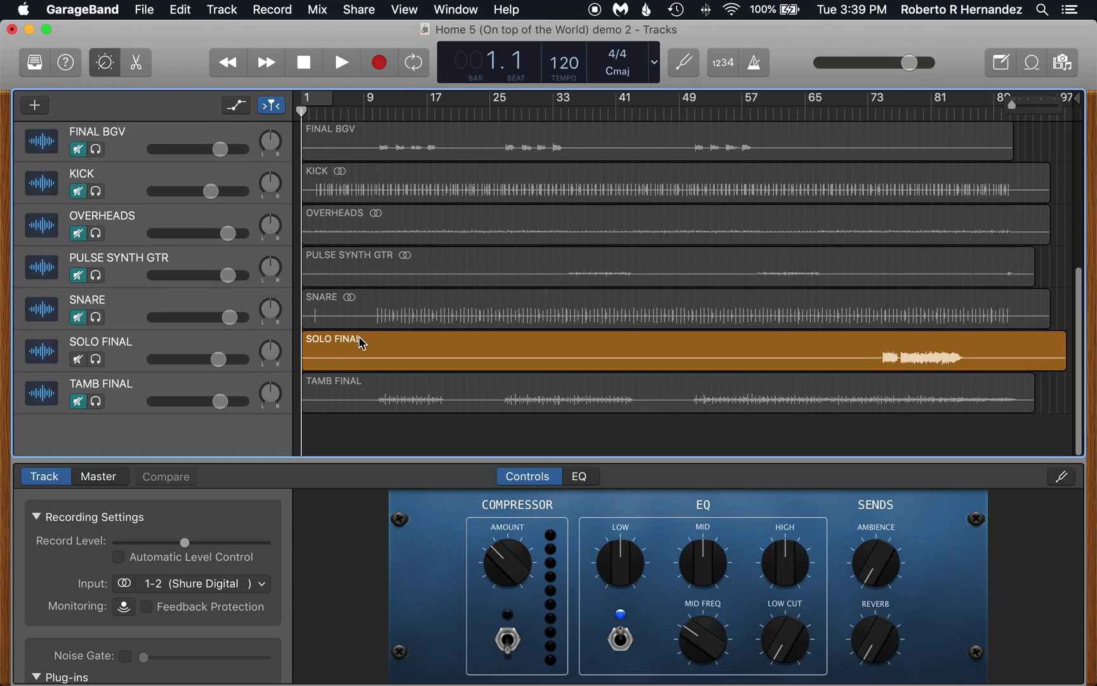
Select the SOLO FINAL region and examine the tracks above and below it across the whole arrangement.
click(366, 344)
scroll(365, 343, up, 6)
scroll(365, 344, down, 6)
scroll(365, 344, up, 6)
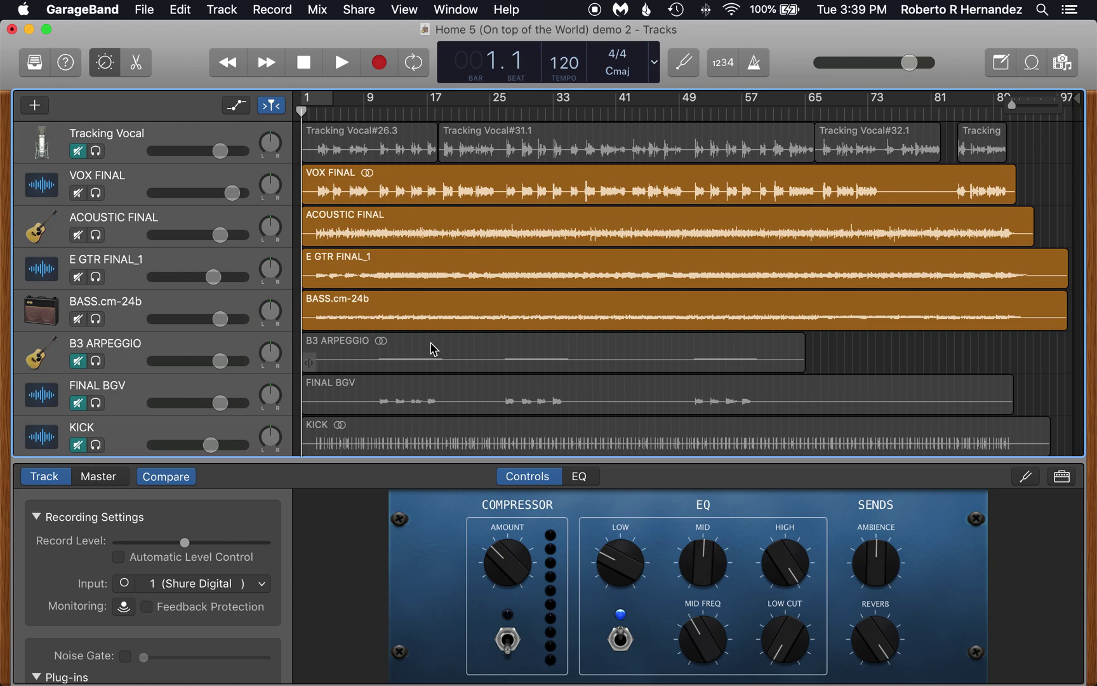
scroll(432, 353, down, 1)
scroll(432, 353, down, 10)
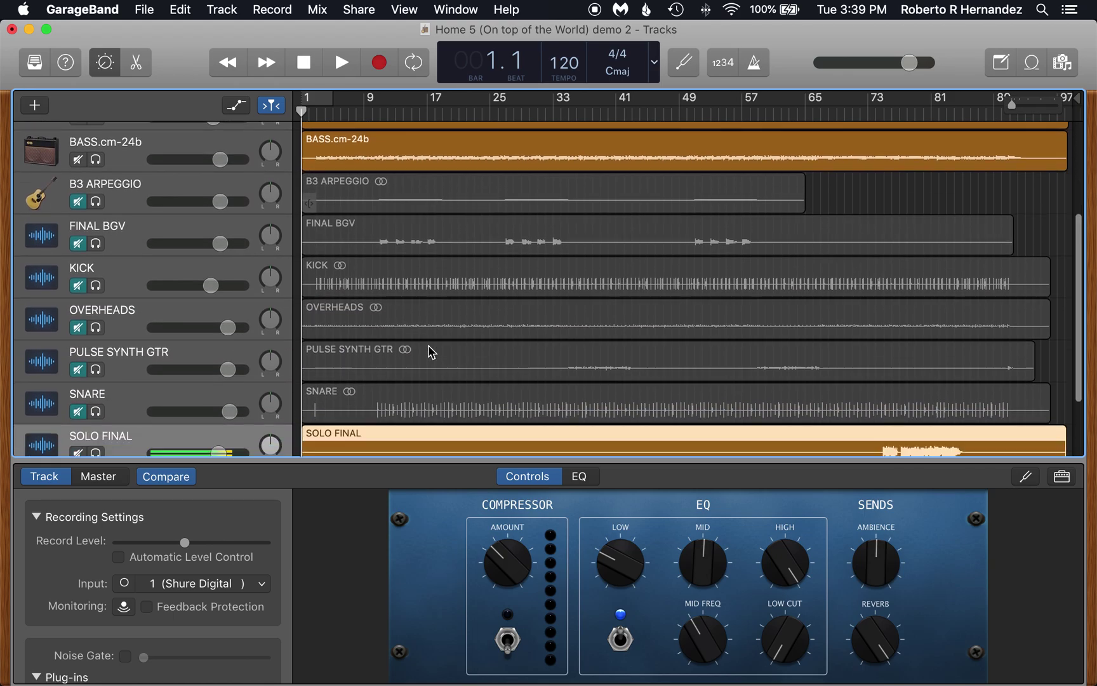
scroll(432, 353, up, 10)
scroll(432, 353, down, 10)
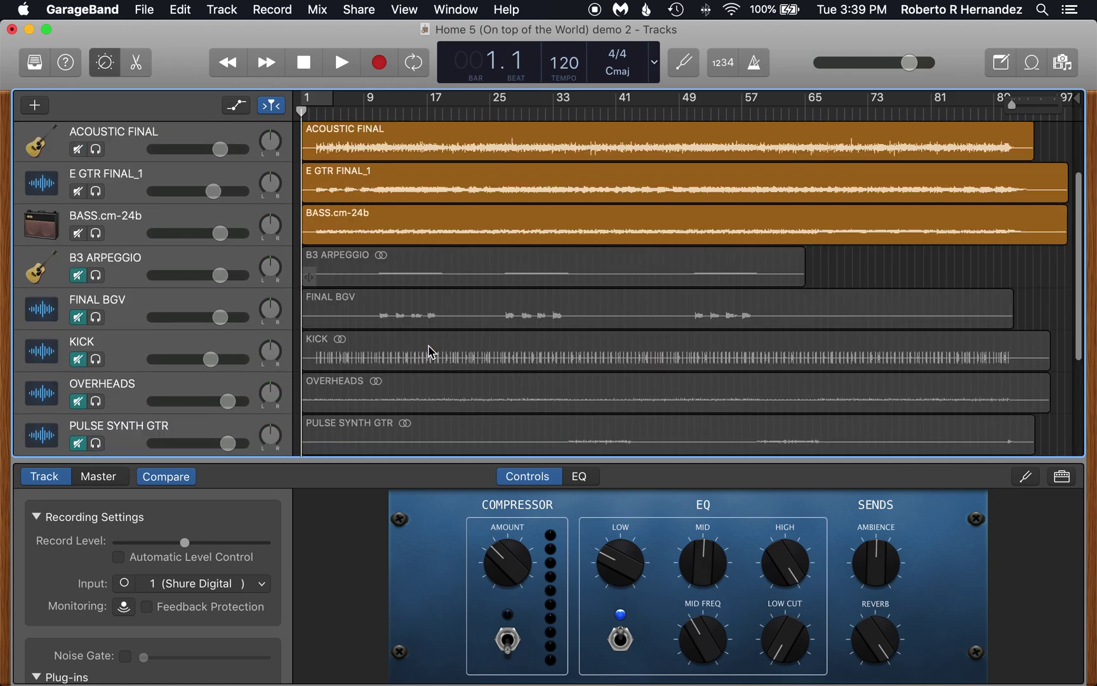
scroll(432, 353, up, 10)
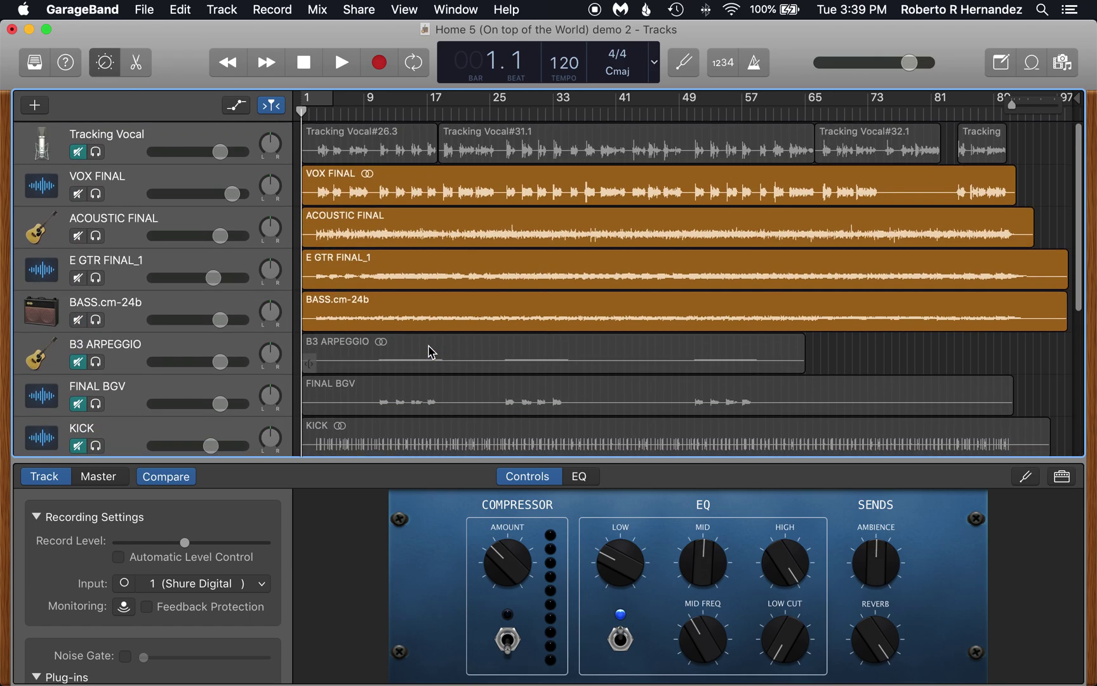
scroll(432, 353, down, 10)
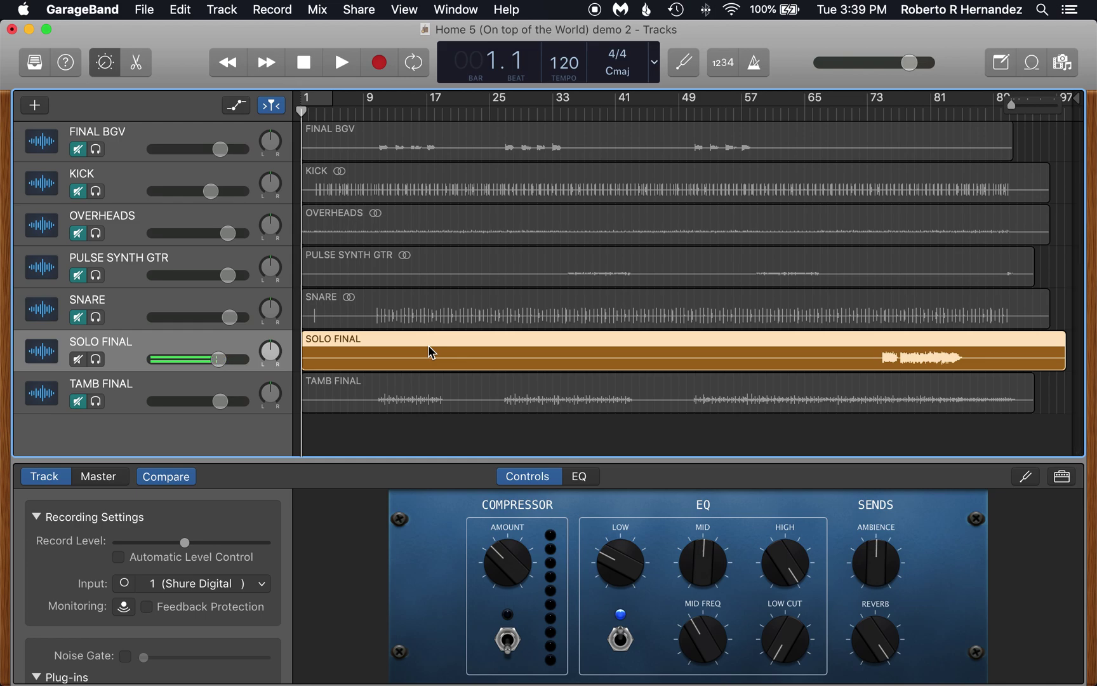
scroll(432, 353, up, 10)
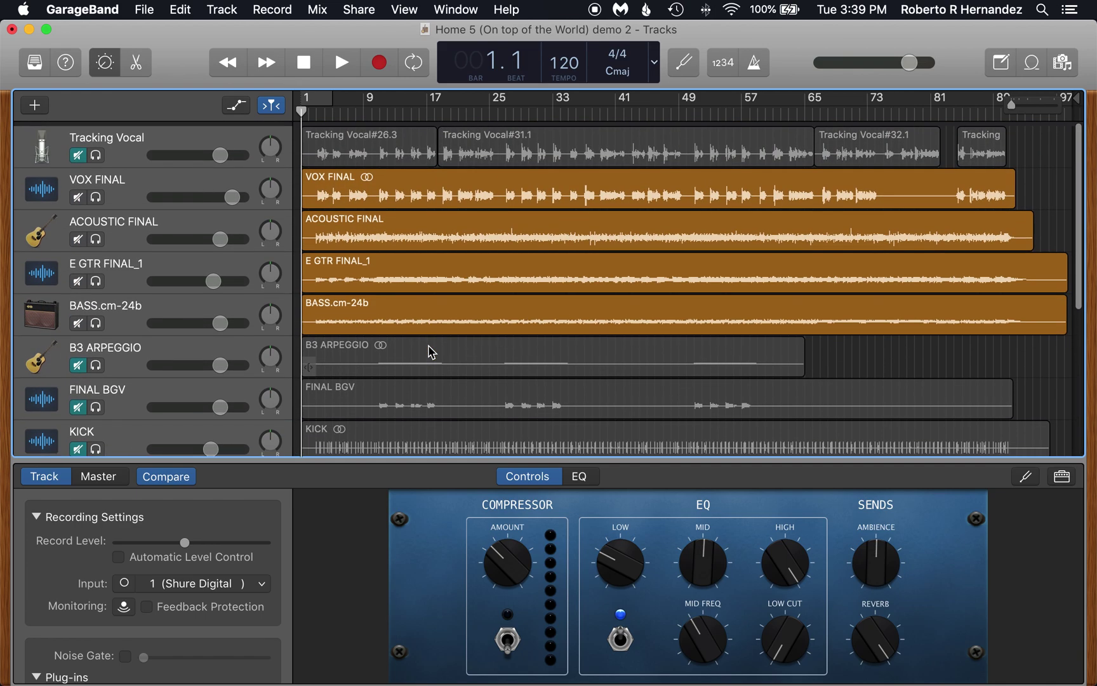